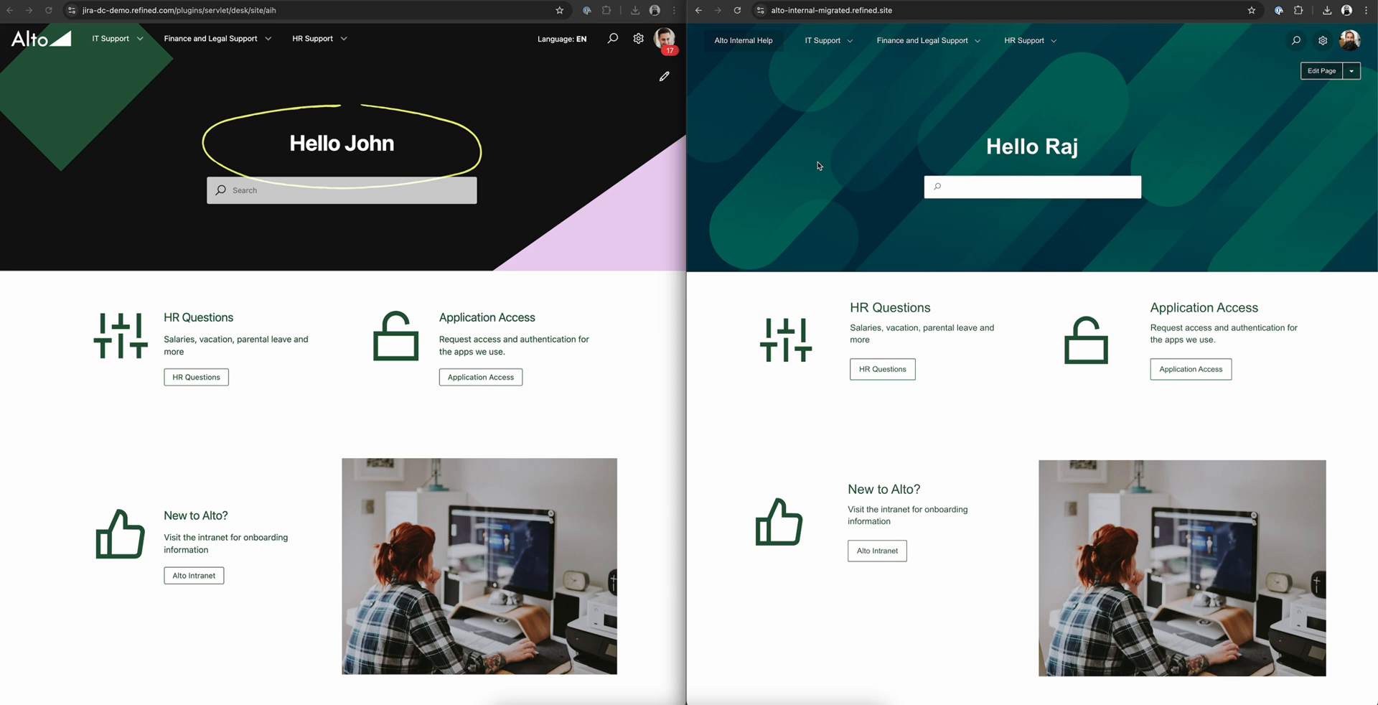
Expand the IT Support submenu in the migrated site's navigation, compare it with the original site, and collapse it
click(589, 105)
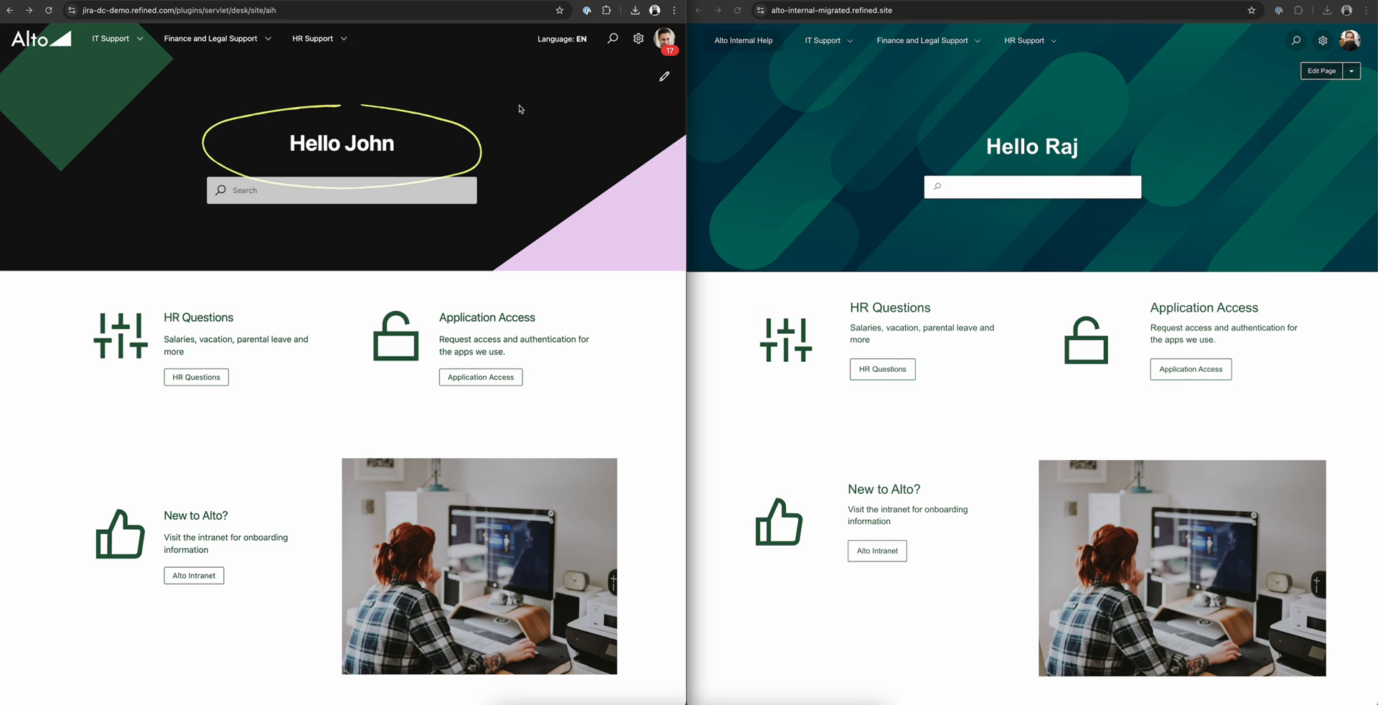
click(849, 43)
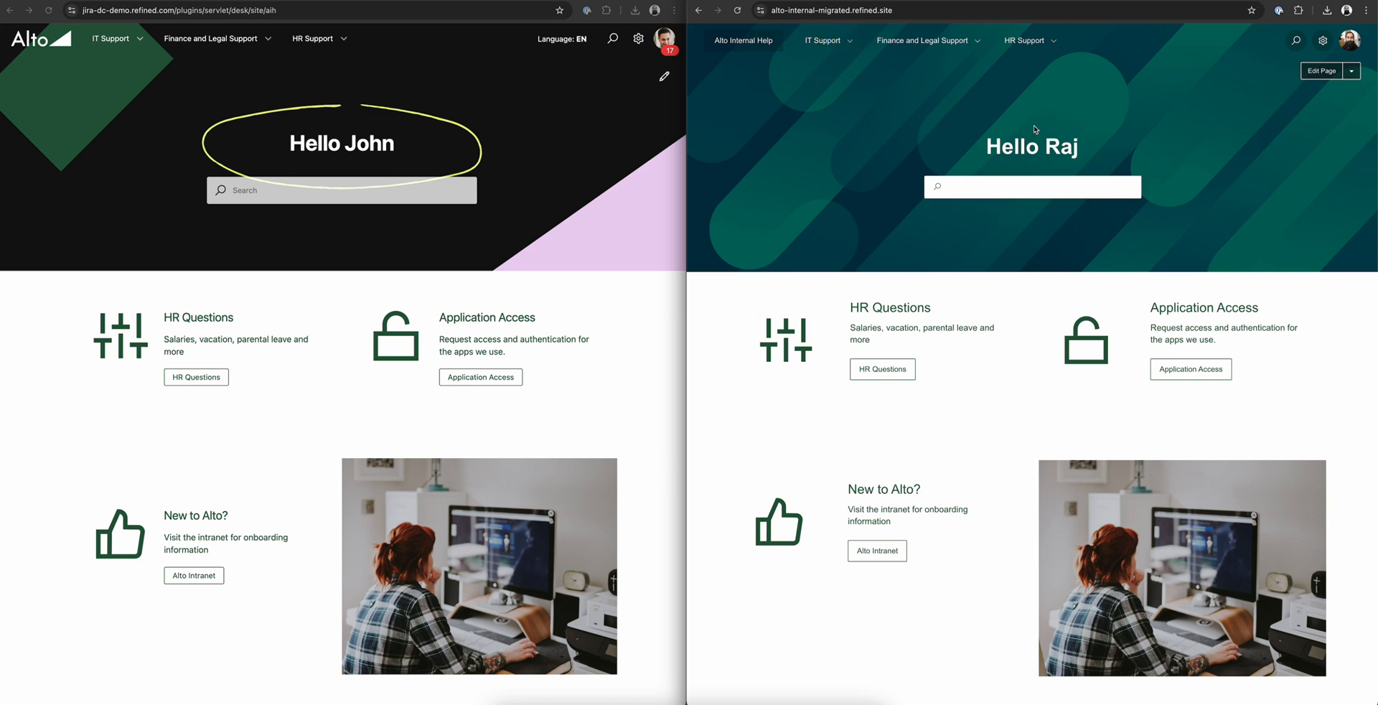
click(861, 45)
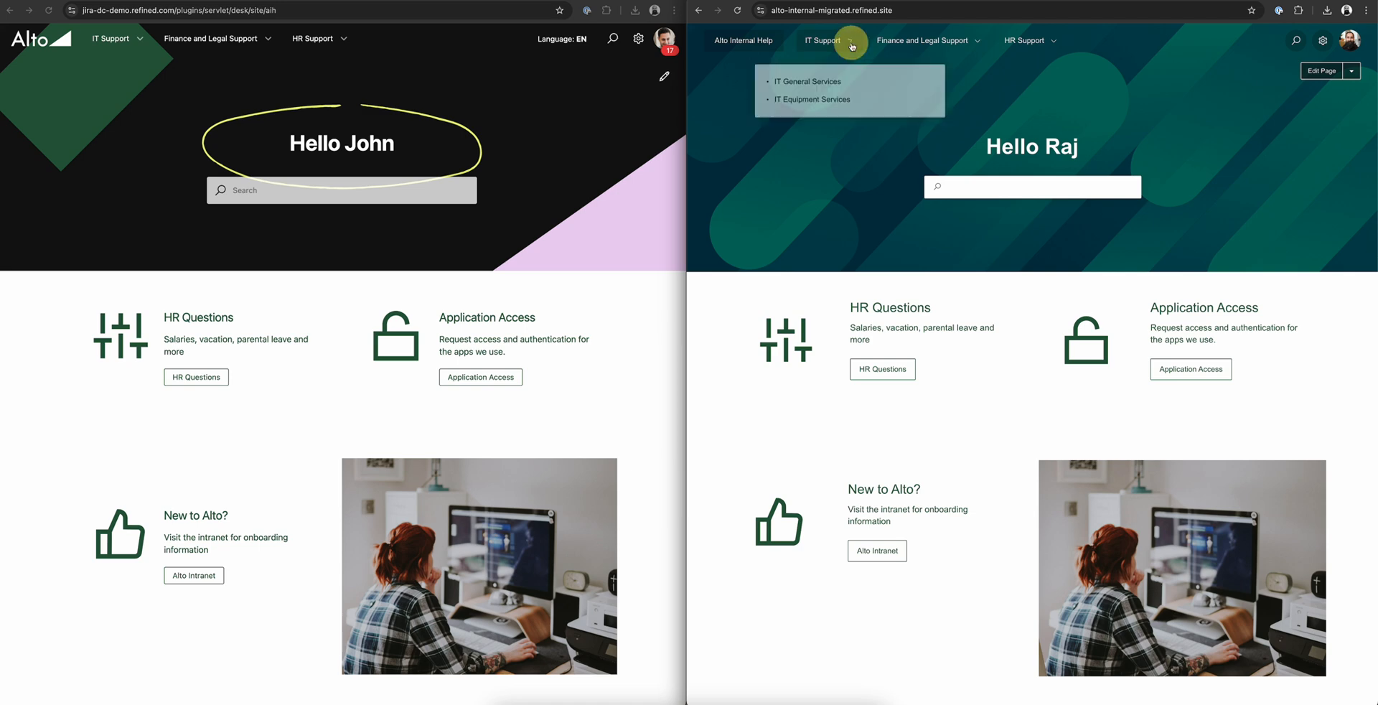
click(554, 173)
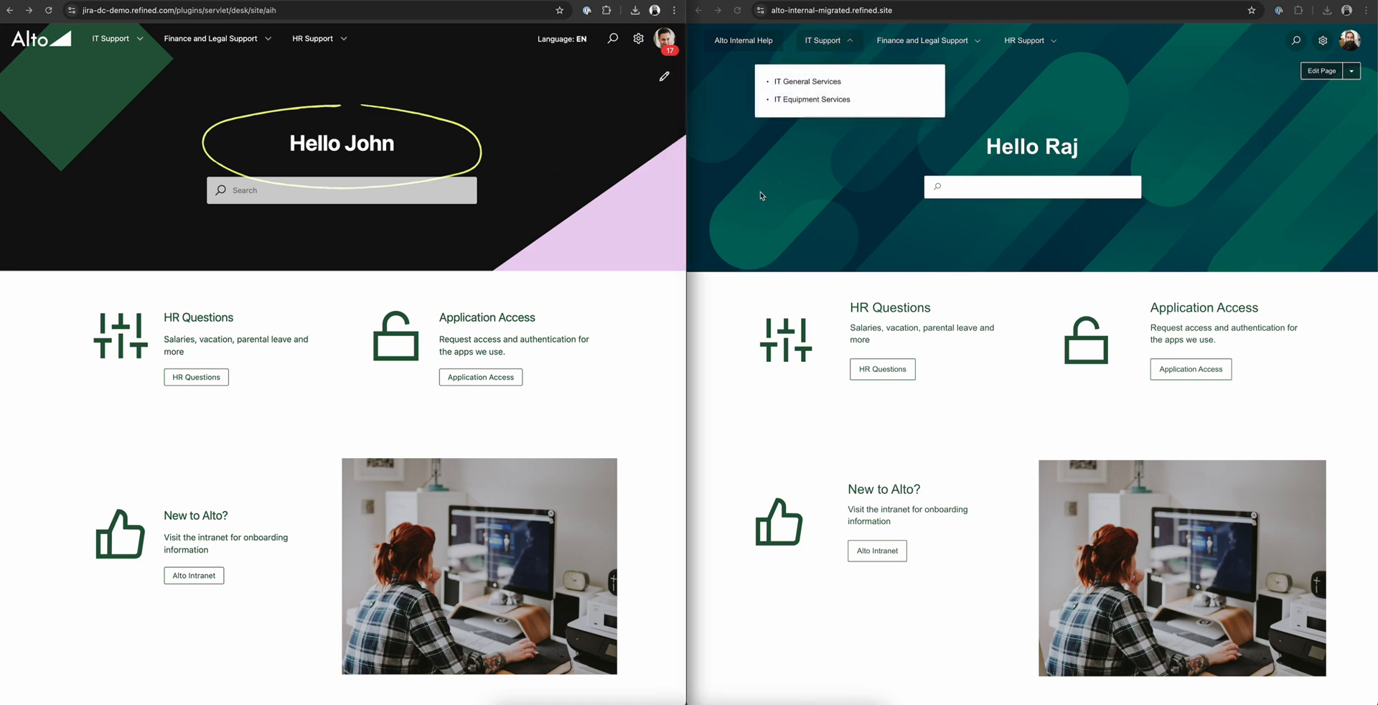
click(854, 42)
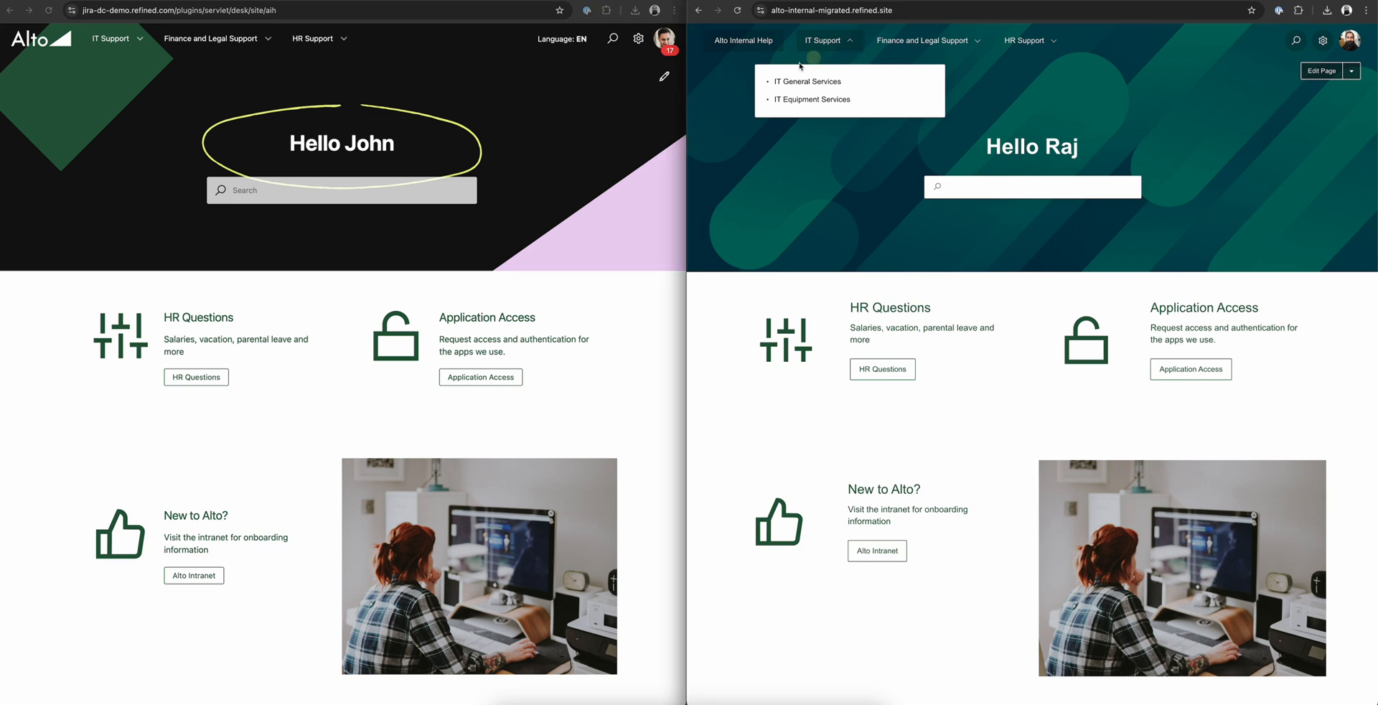
click(753, 77)
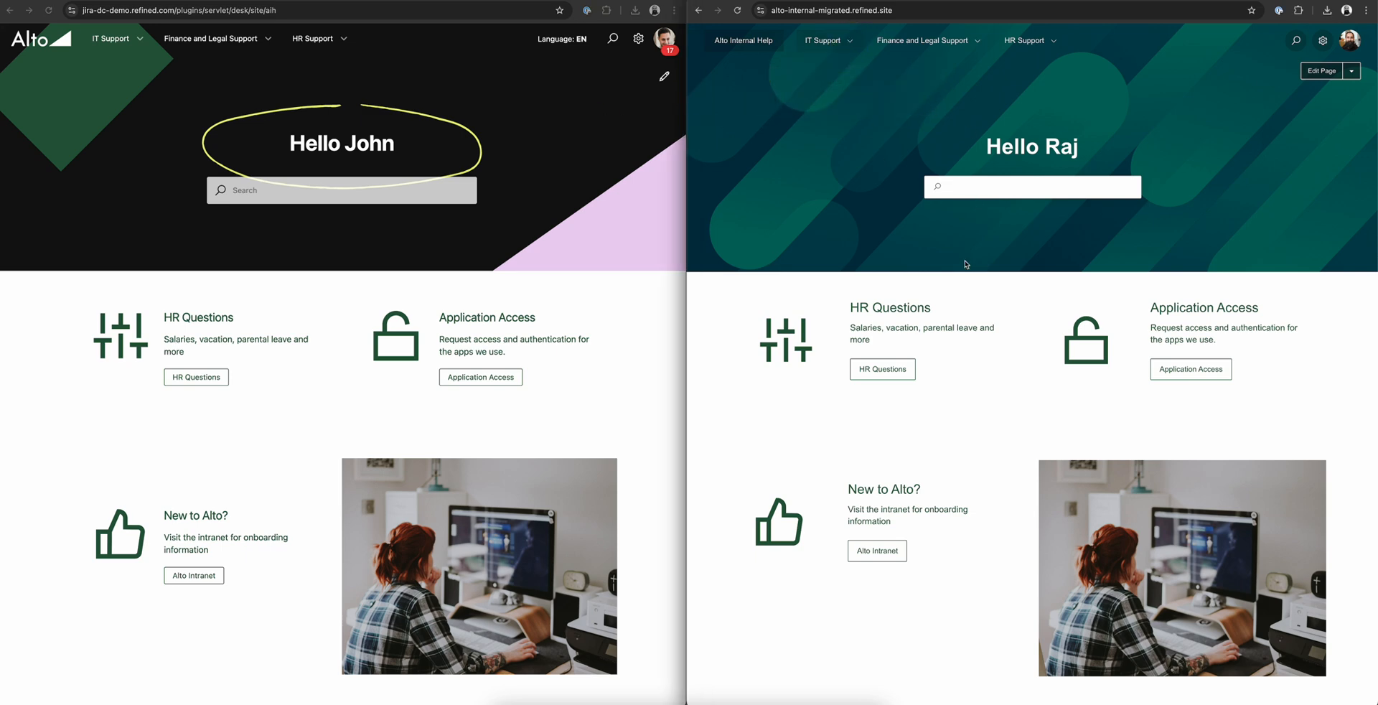
Check which theme the Alto Internal Help site uses in the original site's Site Builder, then close its site settings
click(639, 39)
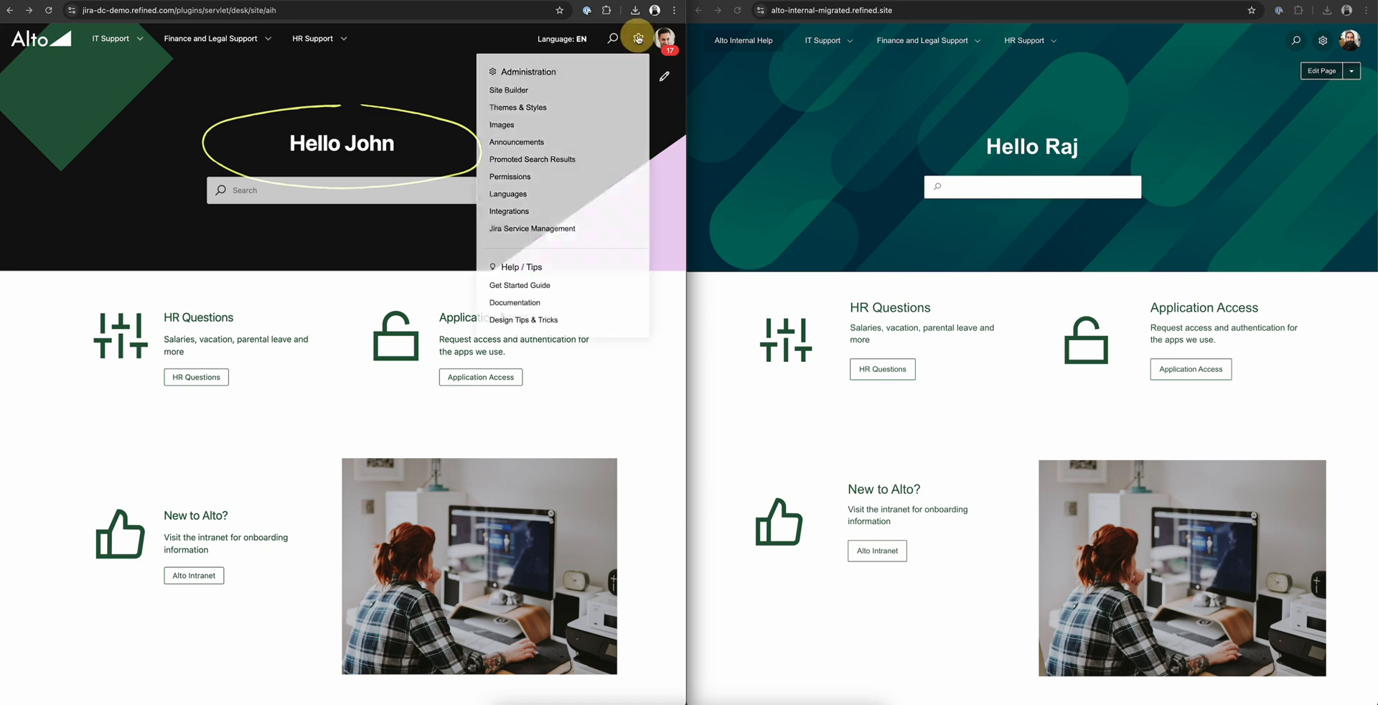
key(Escape)
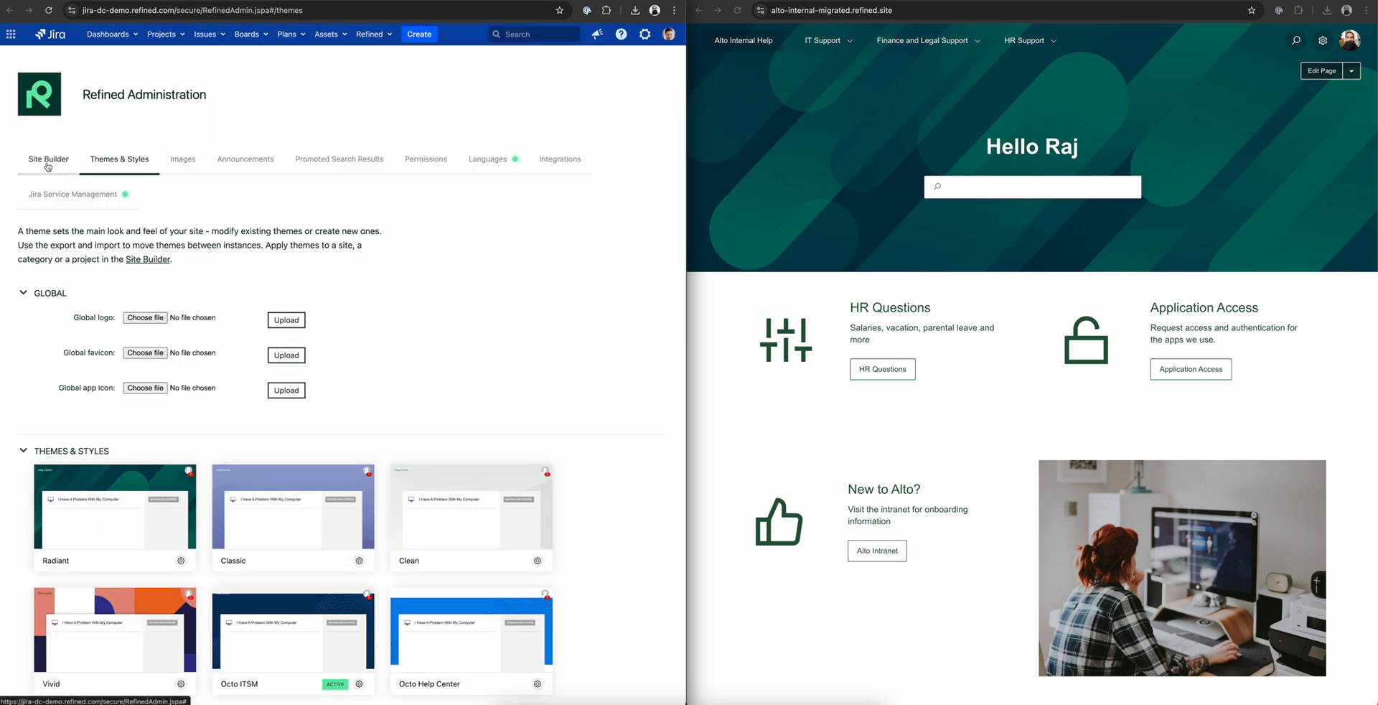
click(47, 164)
scroll(180, 345, down, 7)
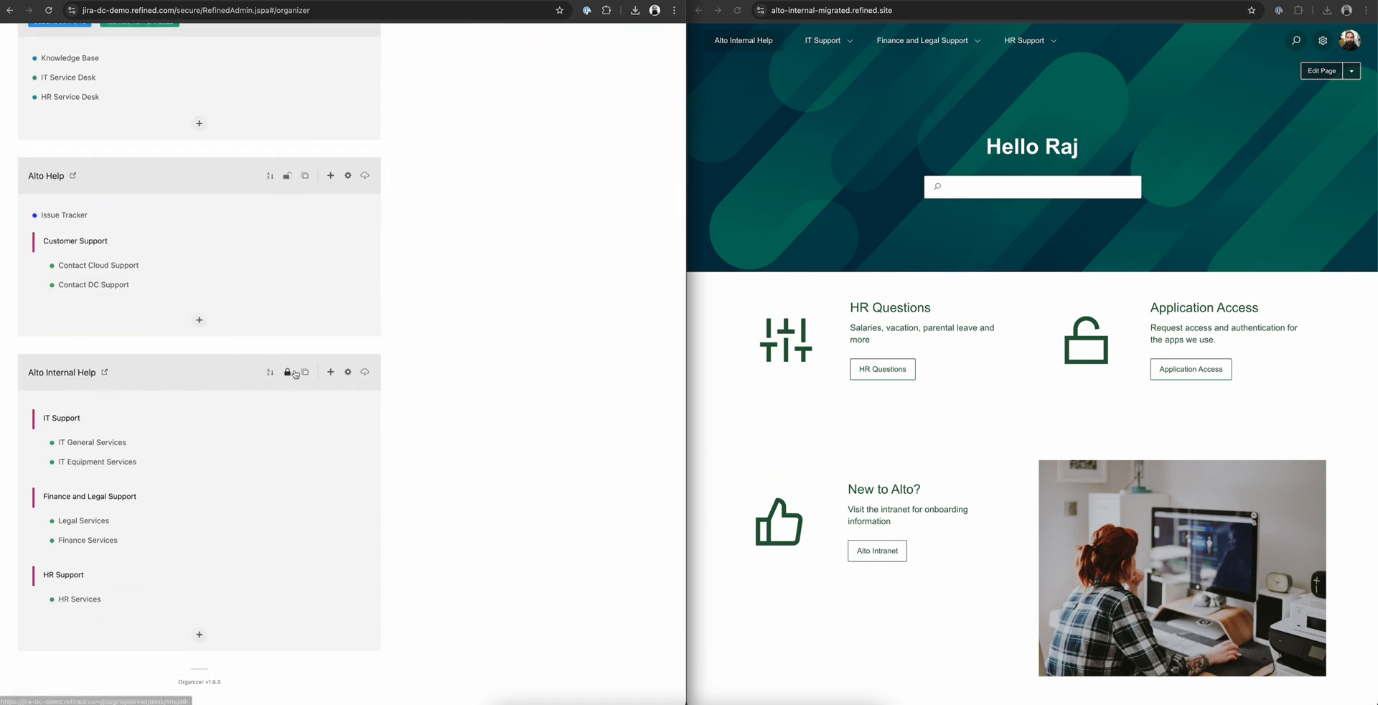
click(306, 372)
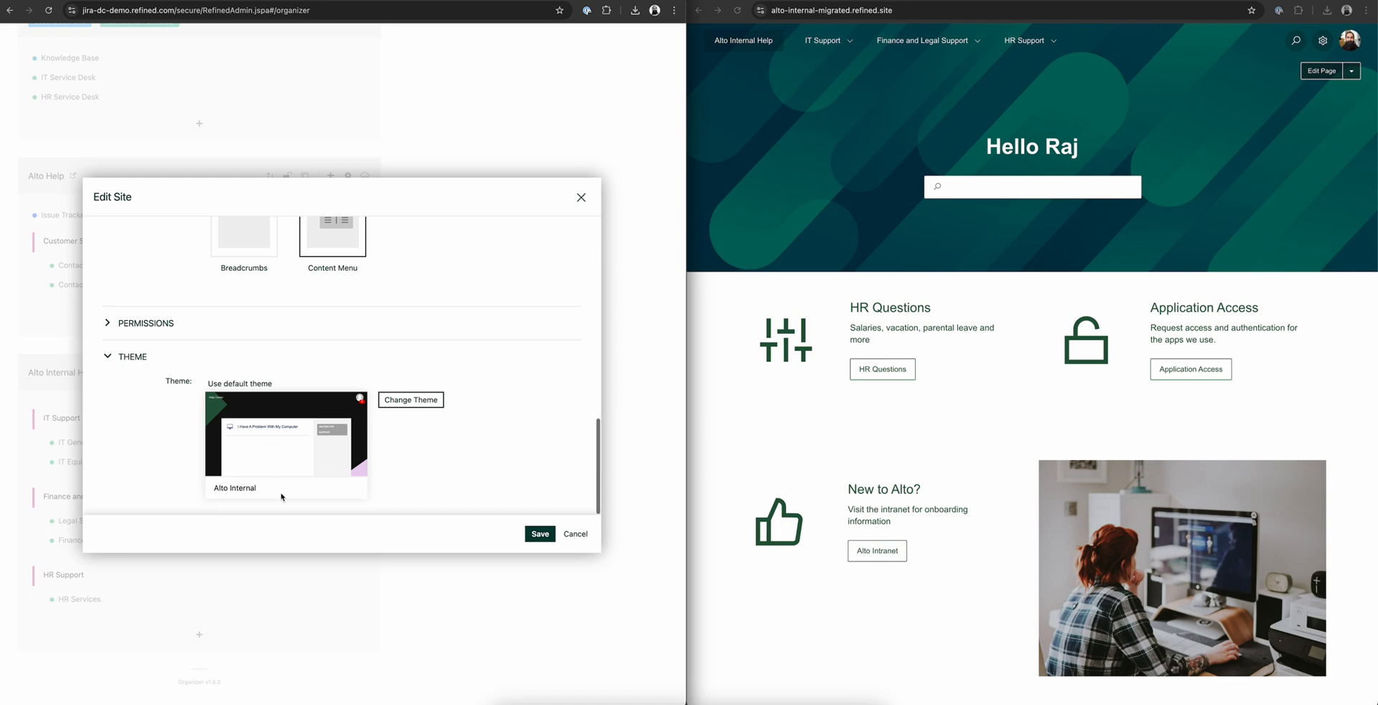
click(581, 197)
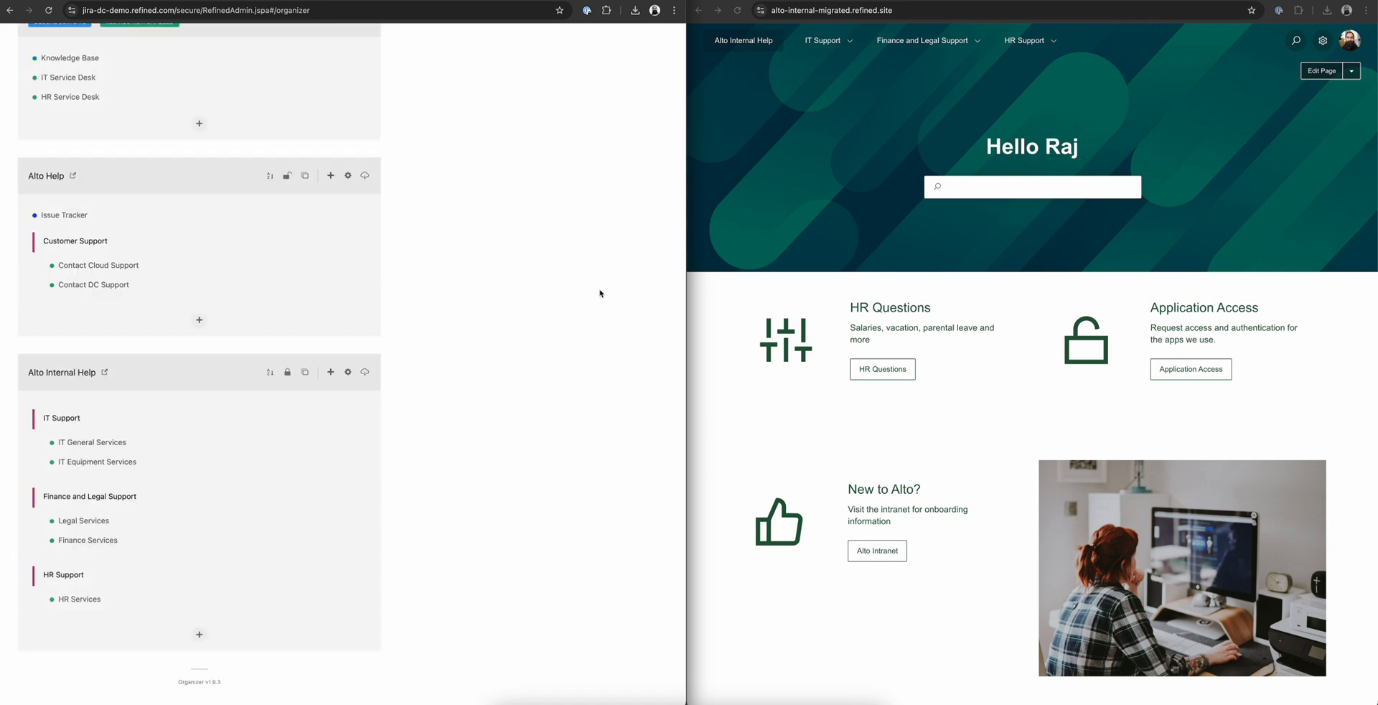
Open the Alto Internal theme for editing from the Themes & Styles administration of the original Jira instance
scroll(596, 294, up, 7)
click(128, 160)
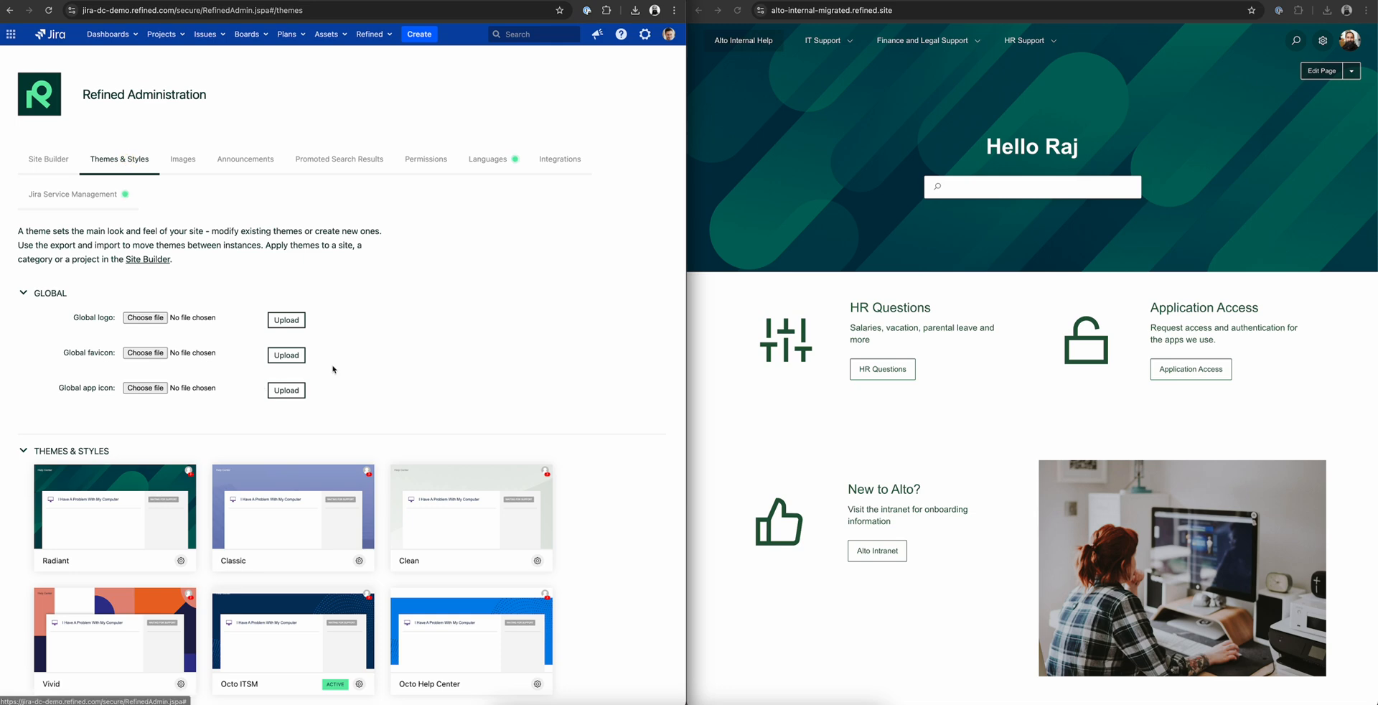
scroll(483, 355, down, 5)
scroll(483, 355, down, 1)
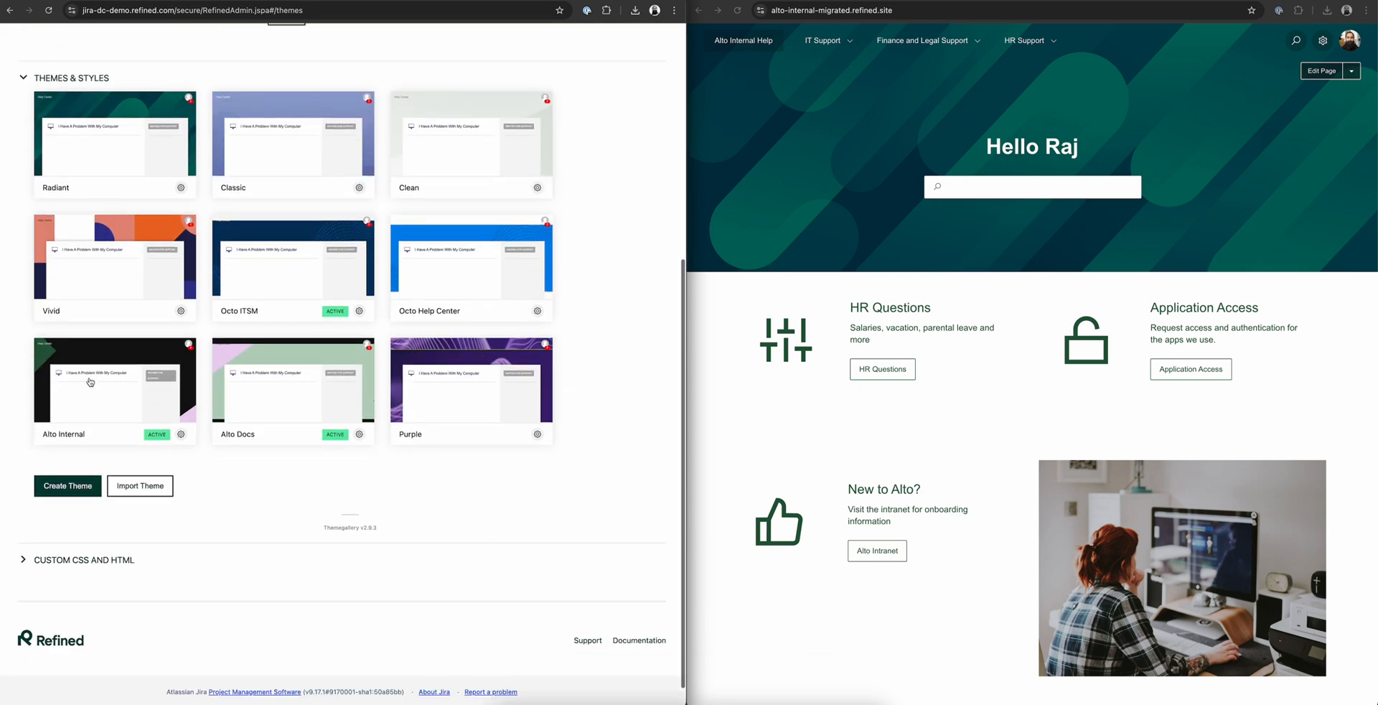
click(181, 433)
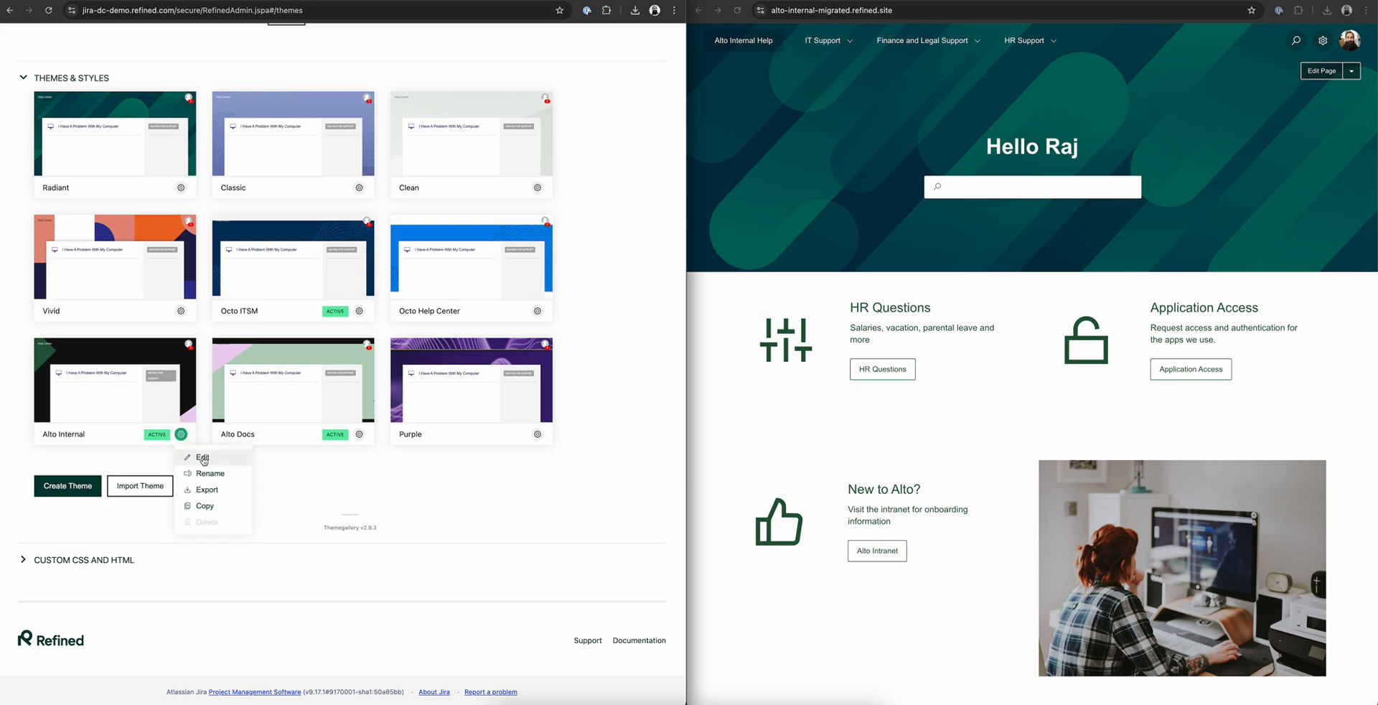
click(200, 452)
Open the migrated site's current theme for editing, then leave the editor for the Themes overview
click(829, 118)
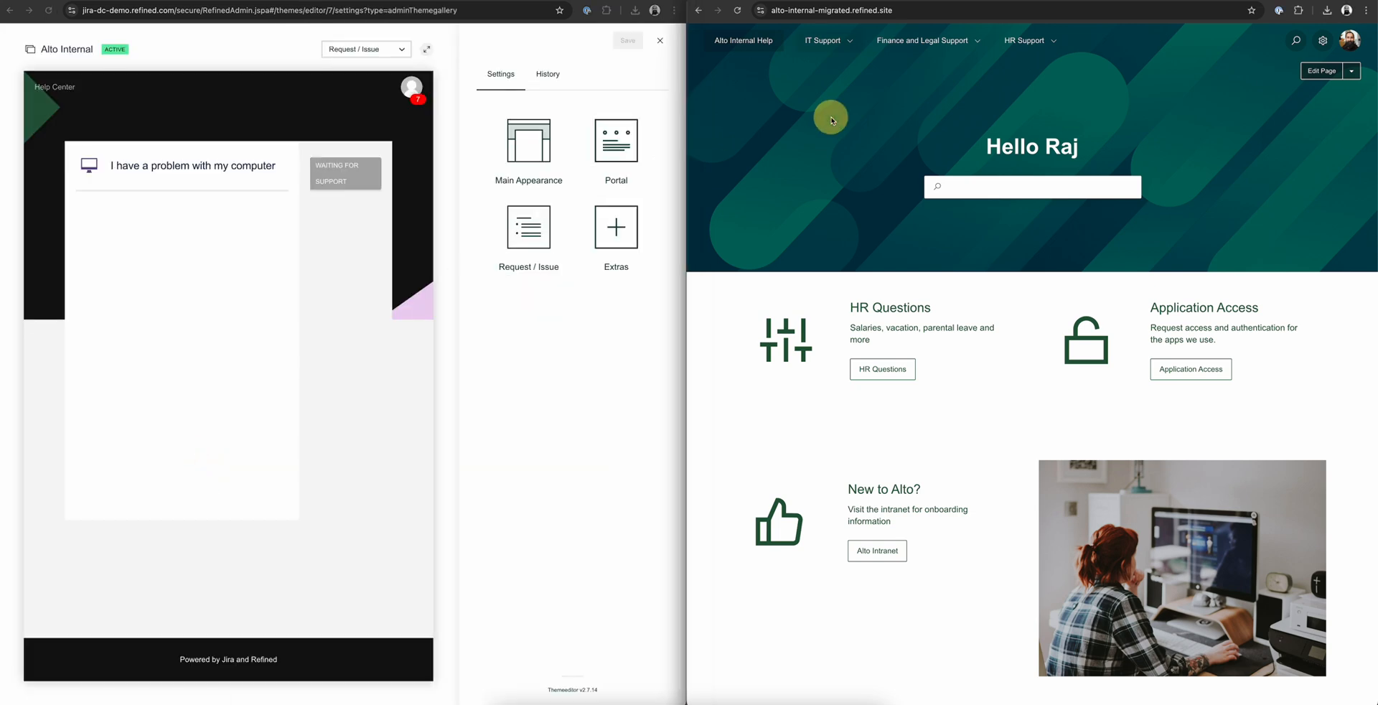
click(1322, 40)
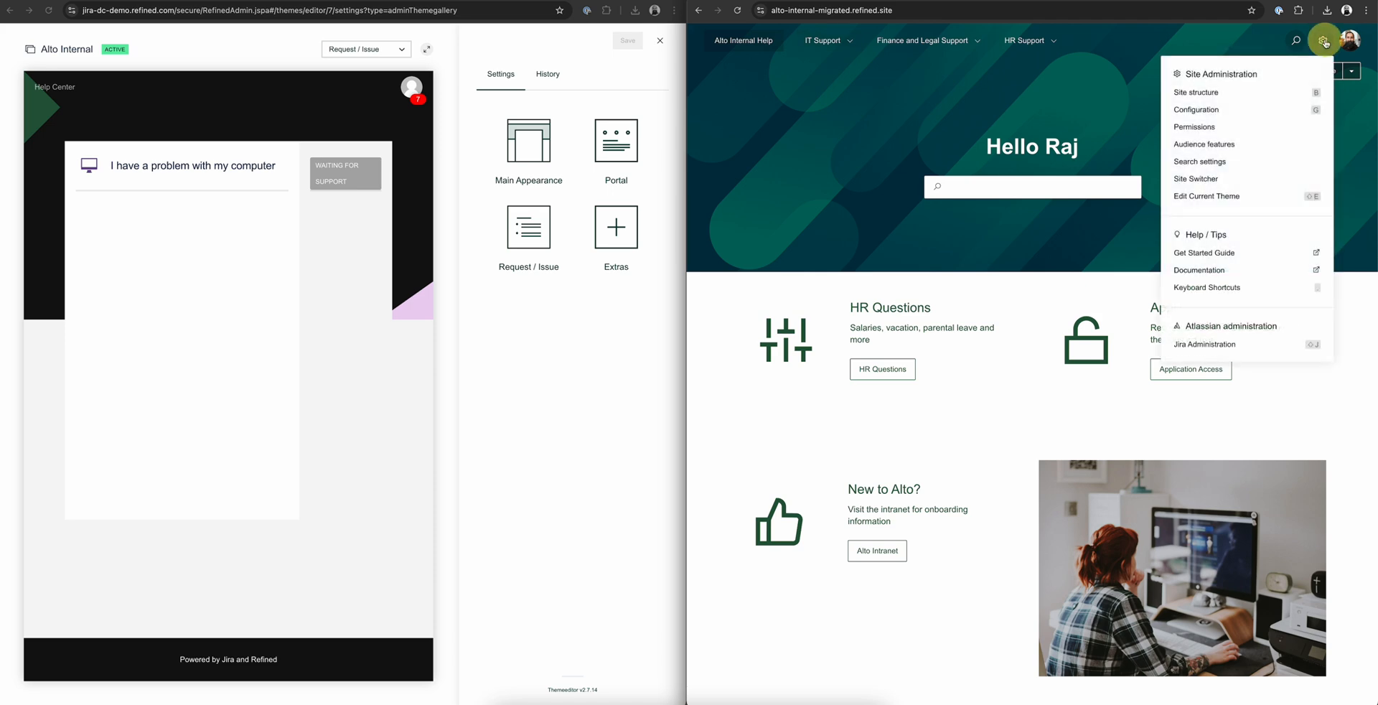
click(1247, 201)
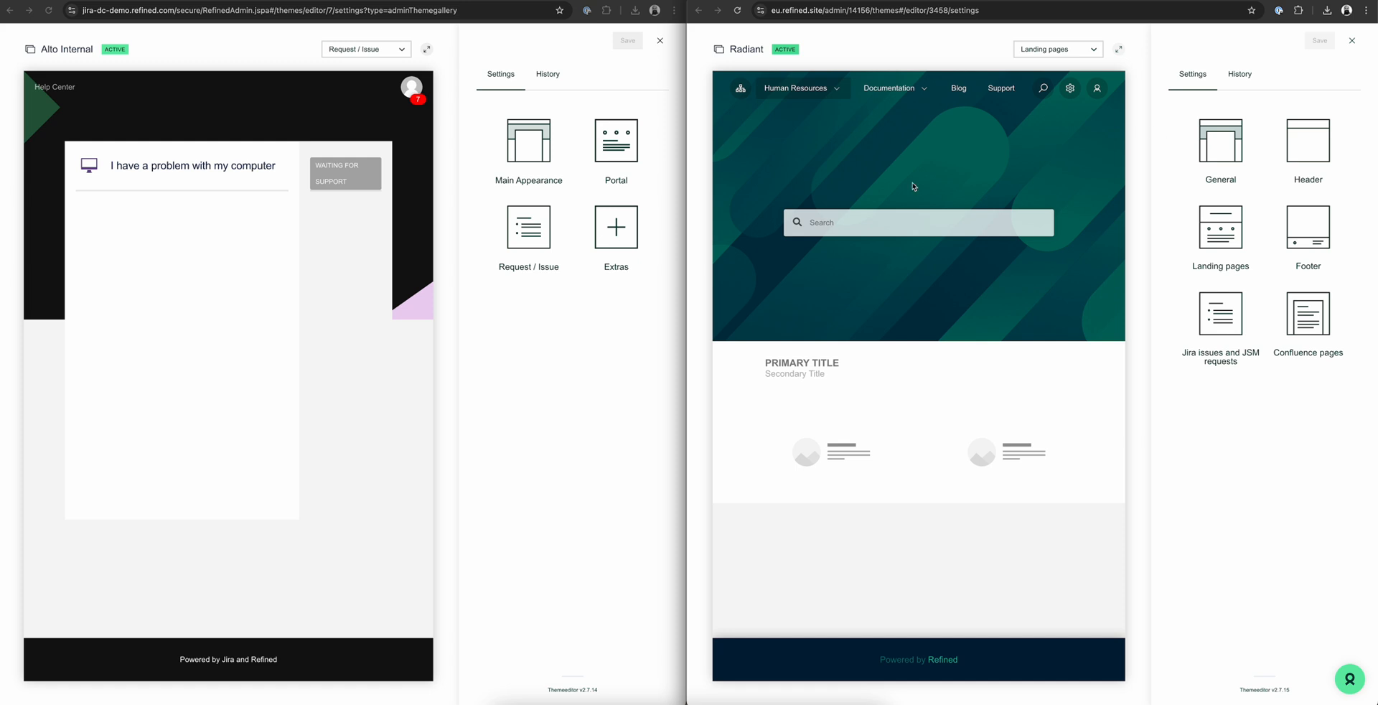
click(1351, 40)
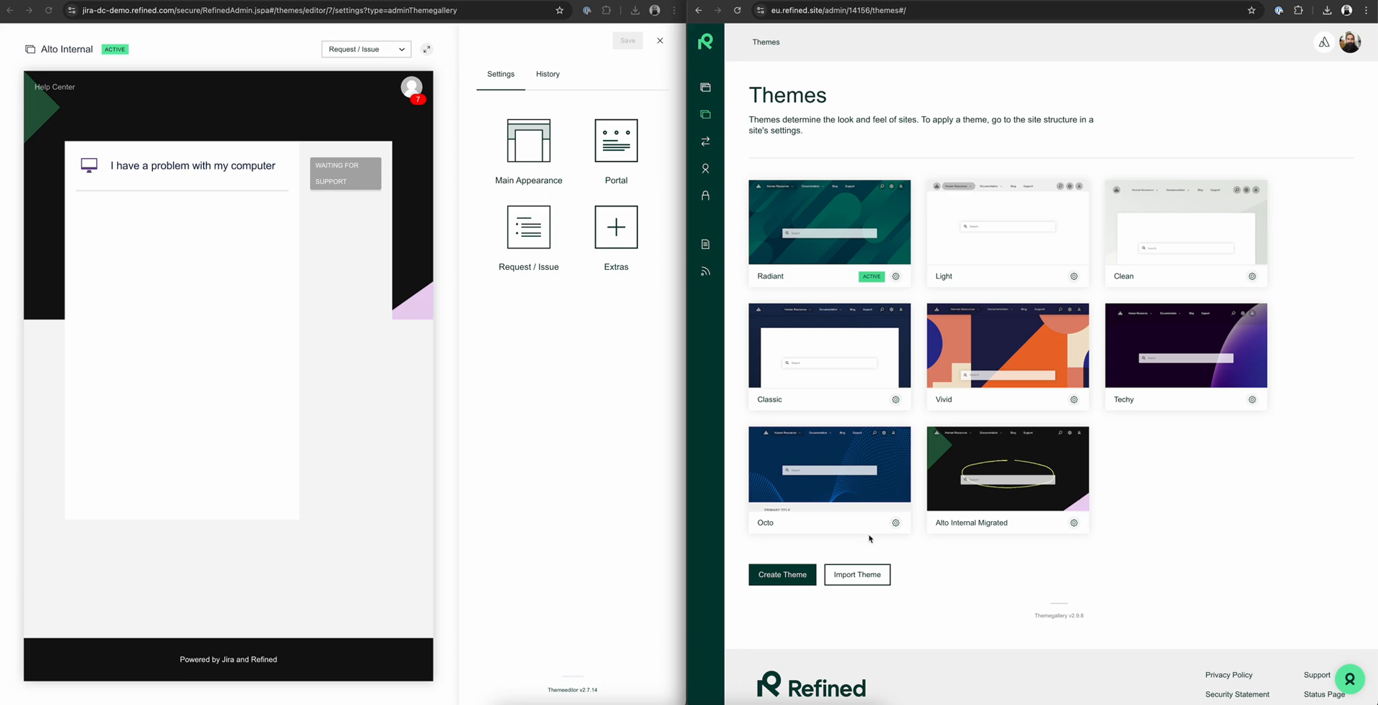
Create a new theme named Alto Internal on the migrated site
click(783, 574)
text(A)
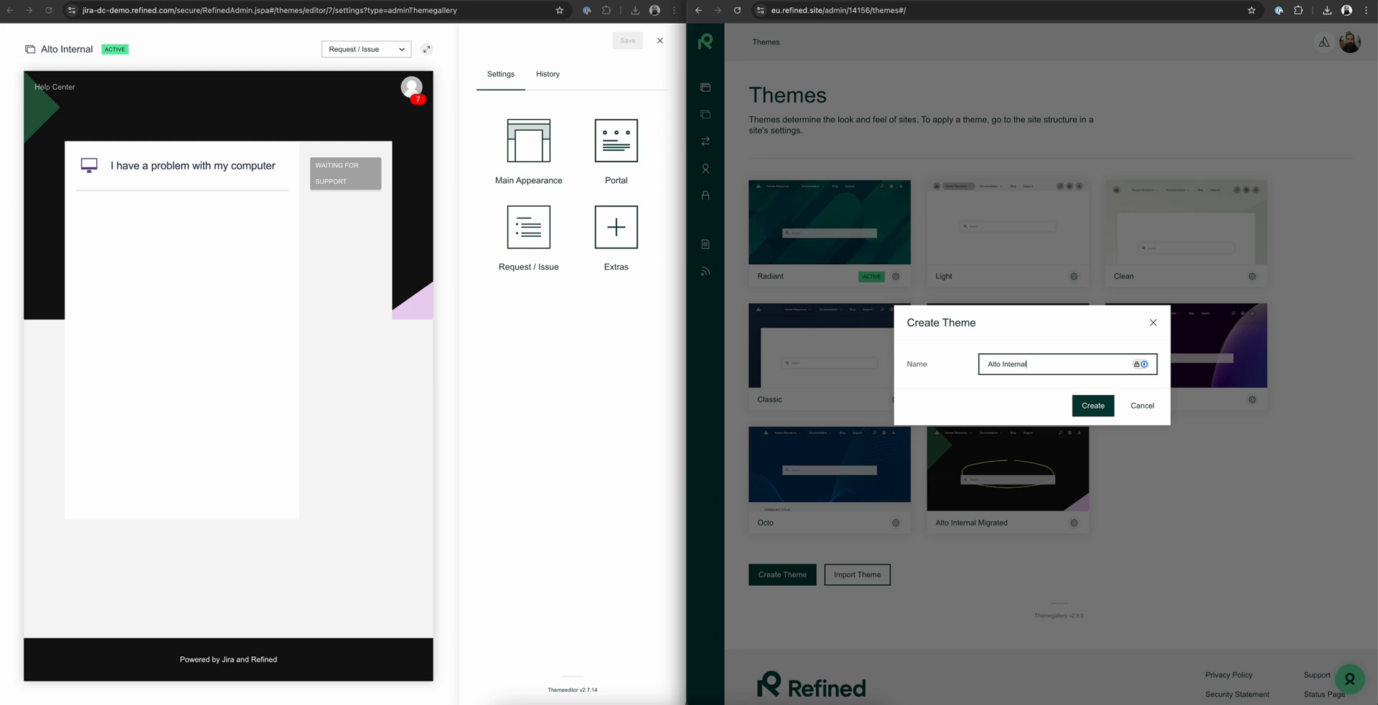
text(lto Internal)
click(1092, 405)
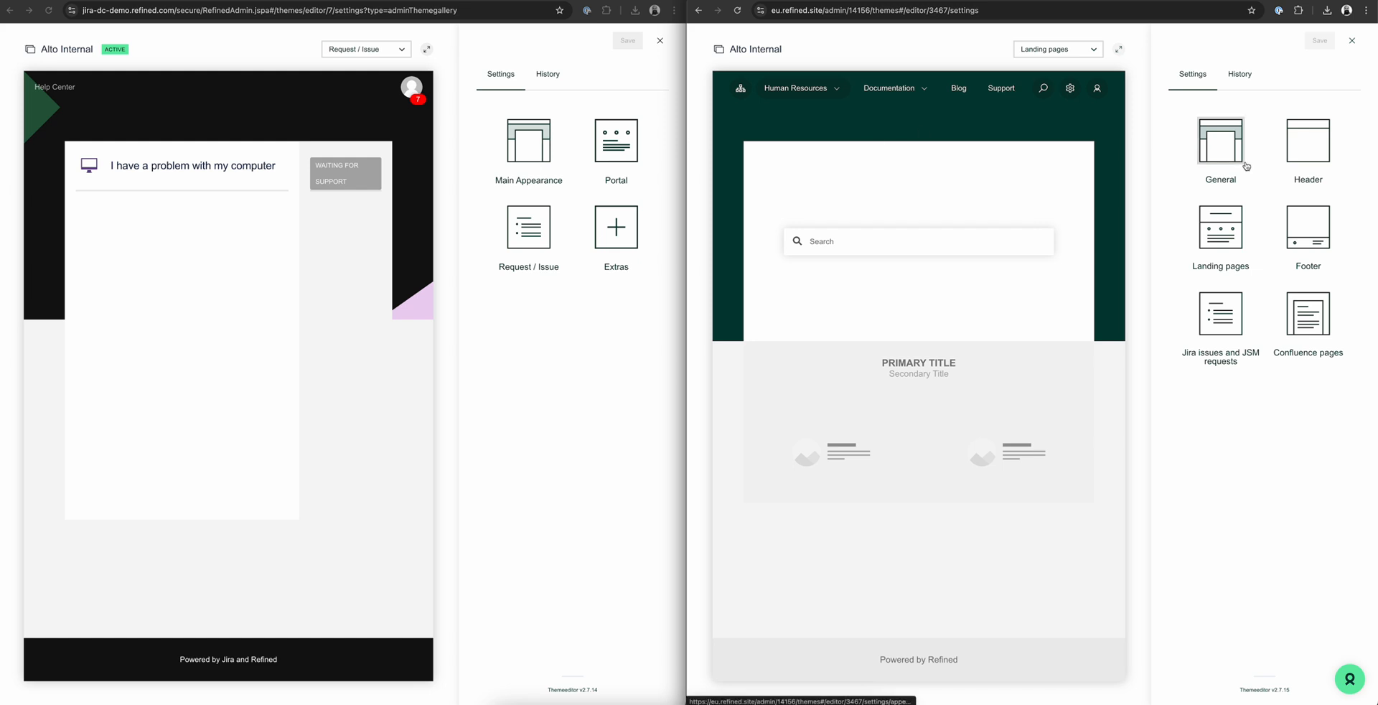
Compare the original theme's Main Appearance settings with the new theme's General settings, then return to the new theme's settings overview
click(545, 147)
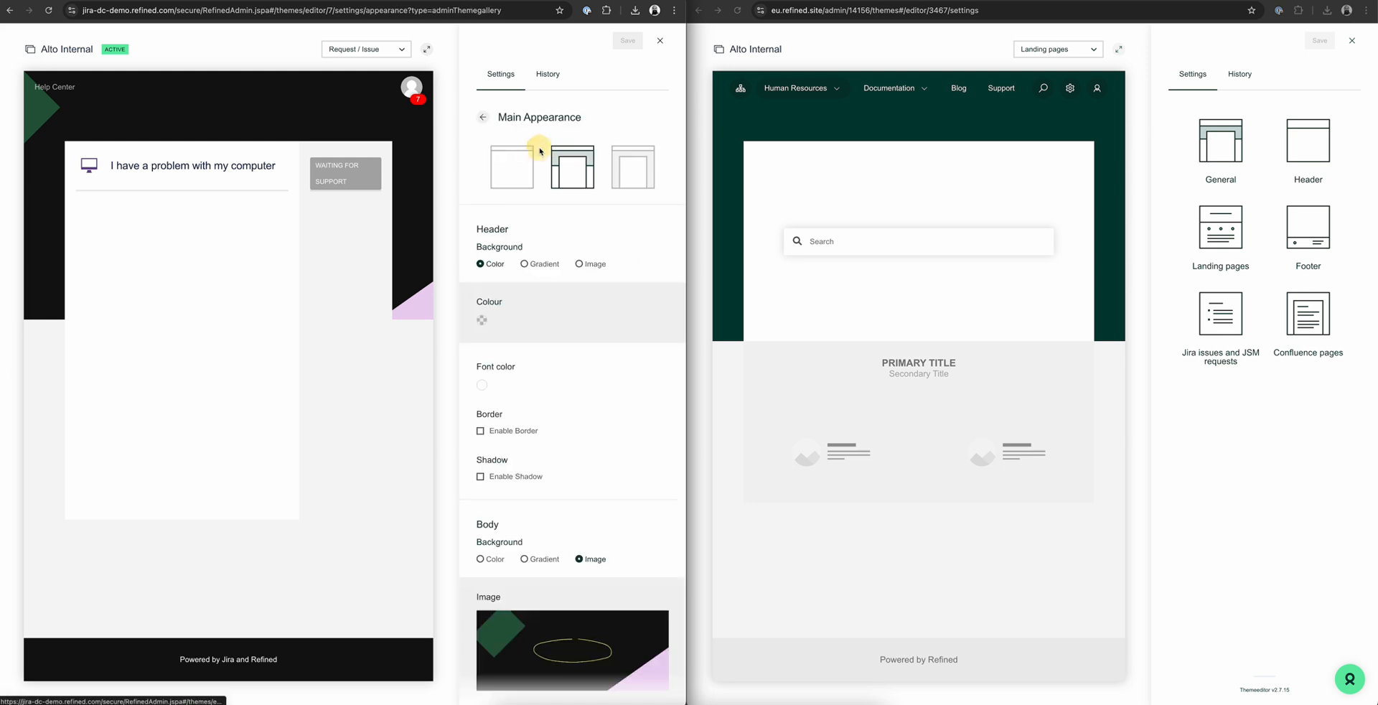
click(1214, 141)
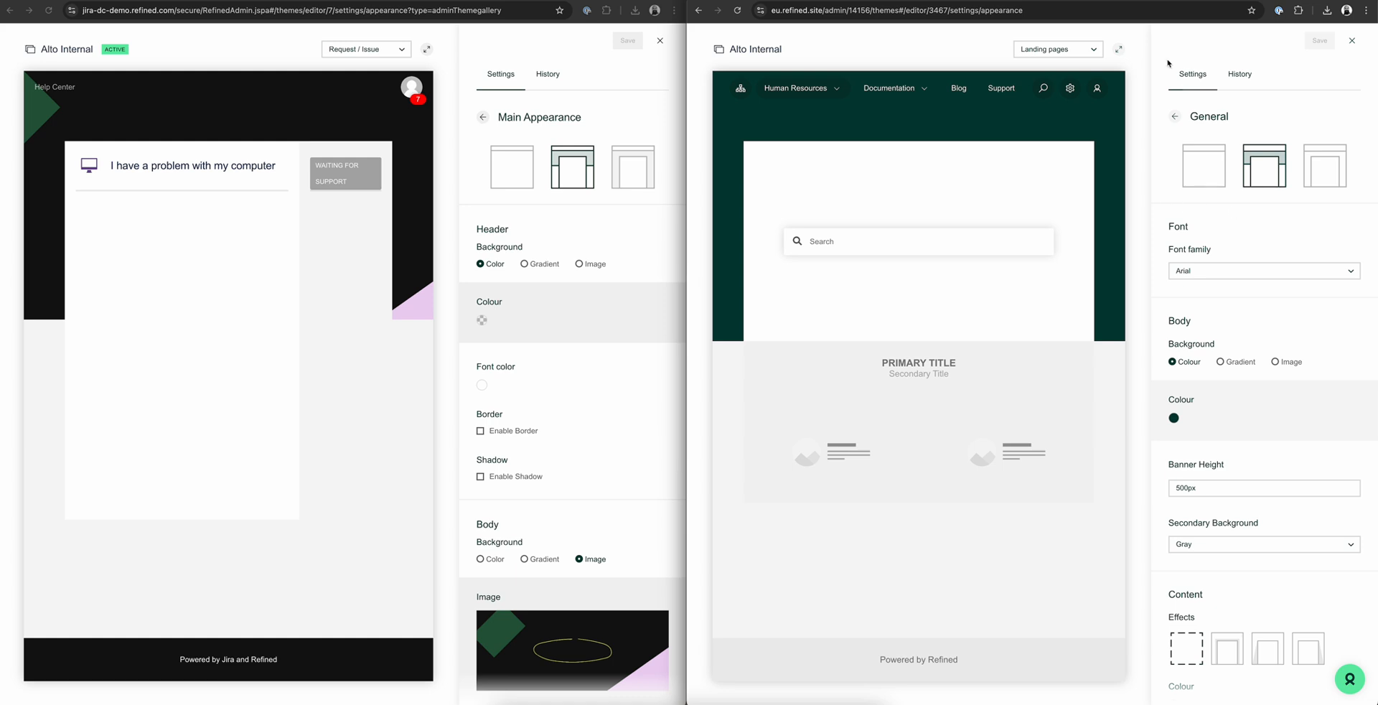
click(1173, 113)
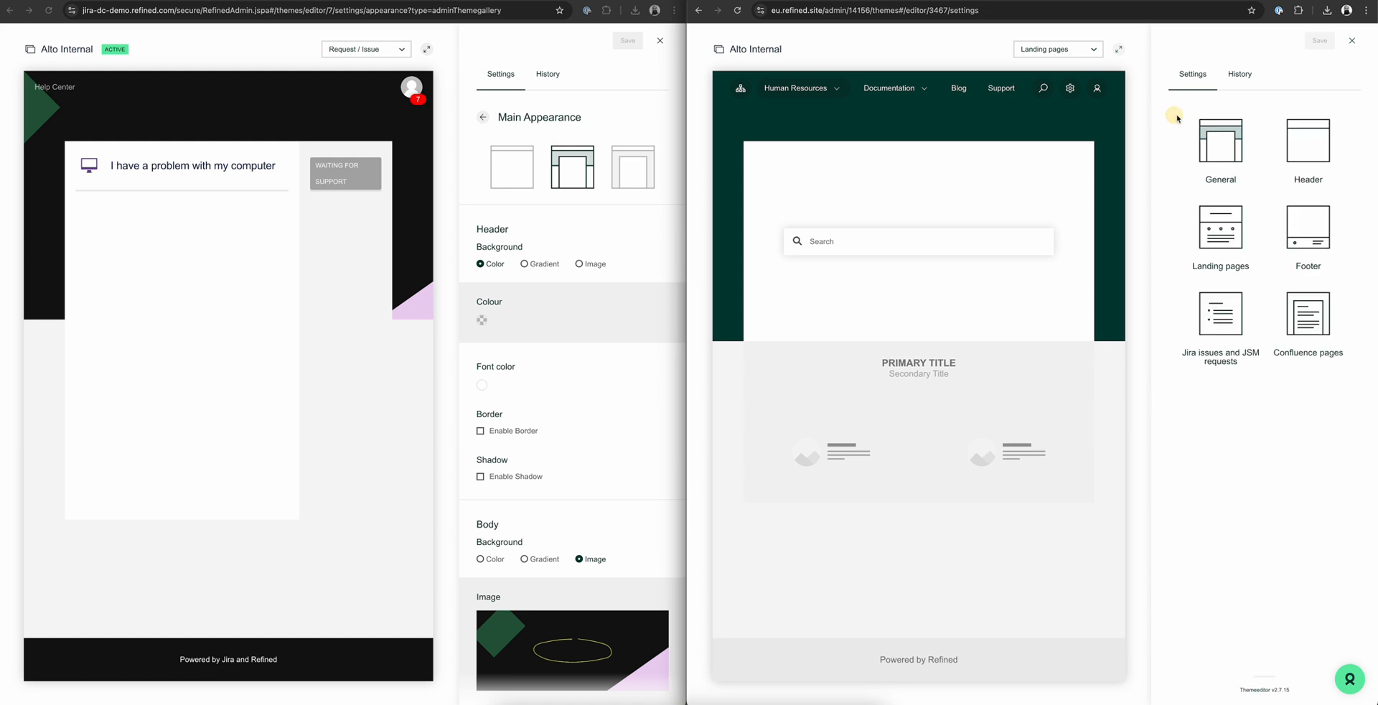
Make the new theme's header background colour fully transparent
click(1309, 151)
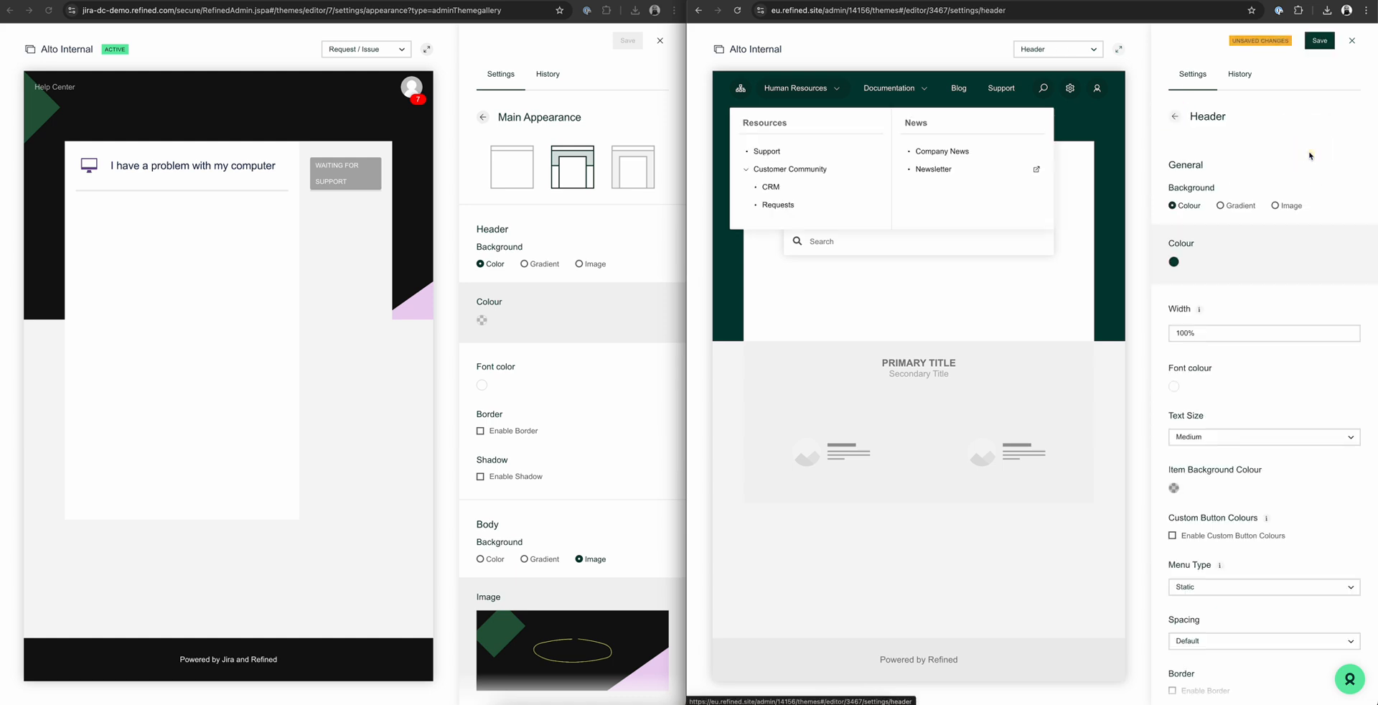
click(1175, 261)
drag(1230, 379, 1087, 375)
click(1294, 373)
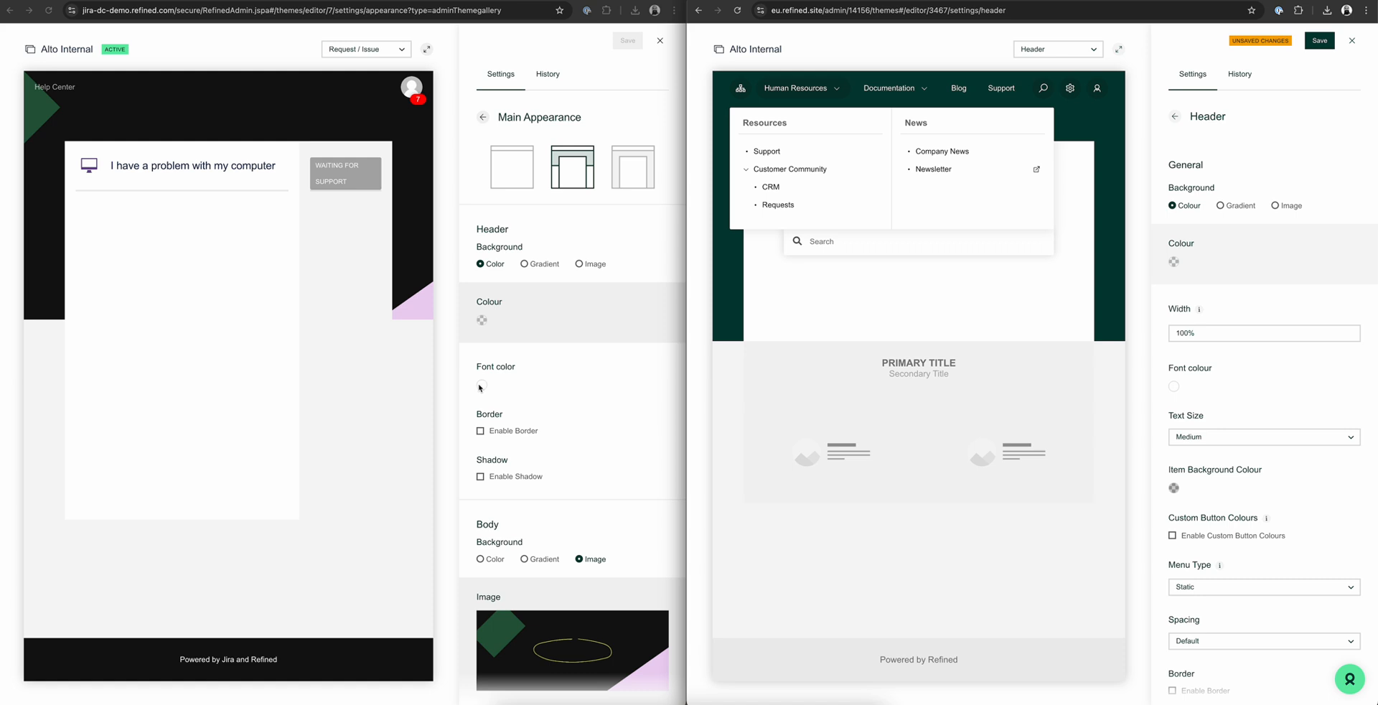
Switch the new theme's body background type to Image in its General settings, matching the original theme
scroll(553, 524, down, 2)
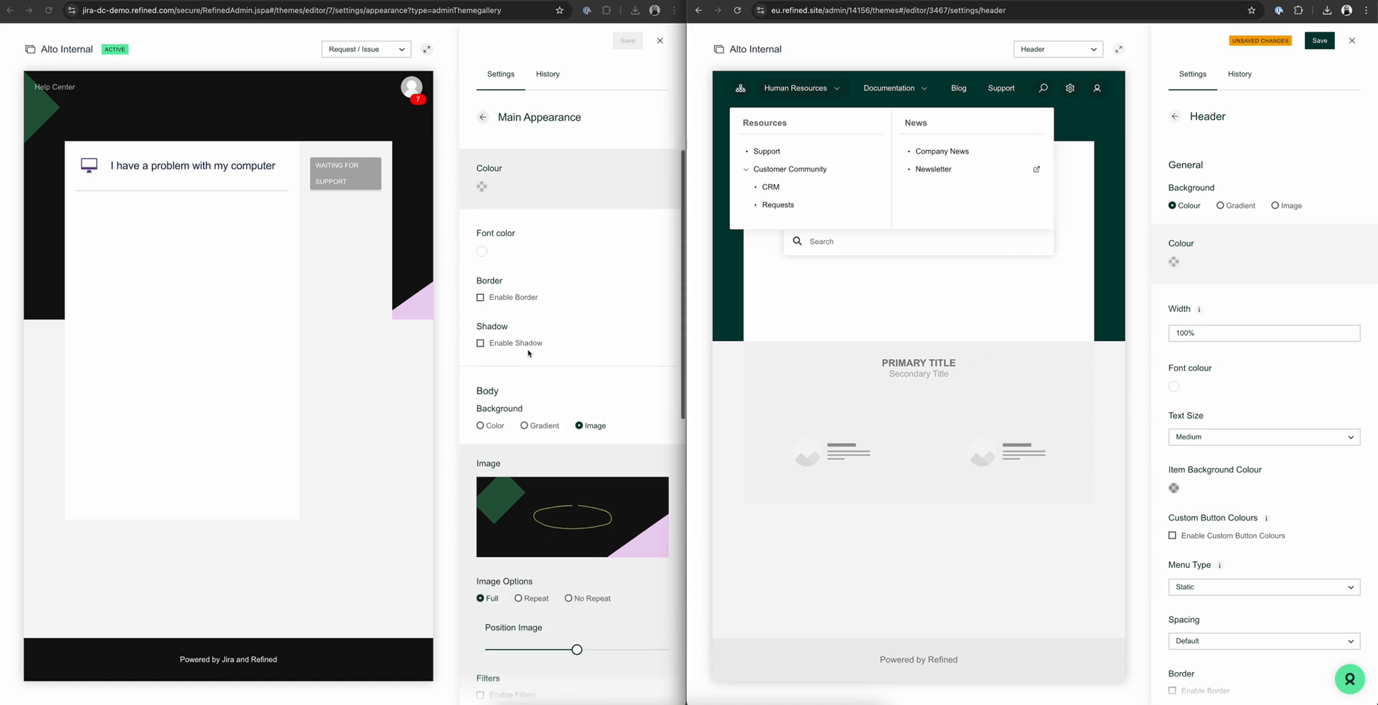
click(1175, 116)
click(1224, 151)
scroll(1265, 384, down, 2)
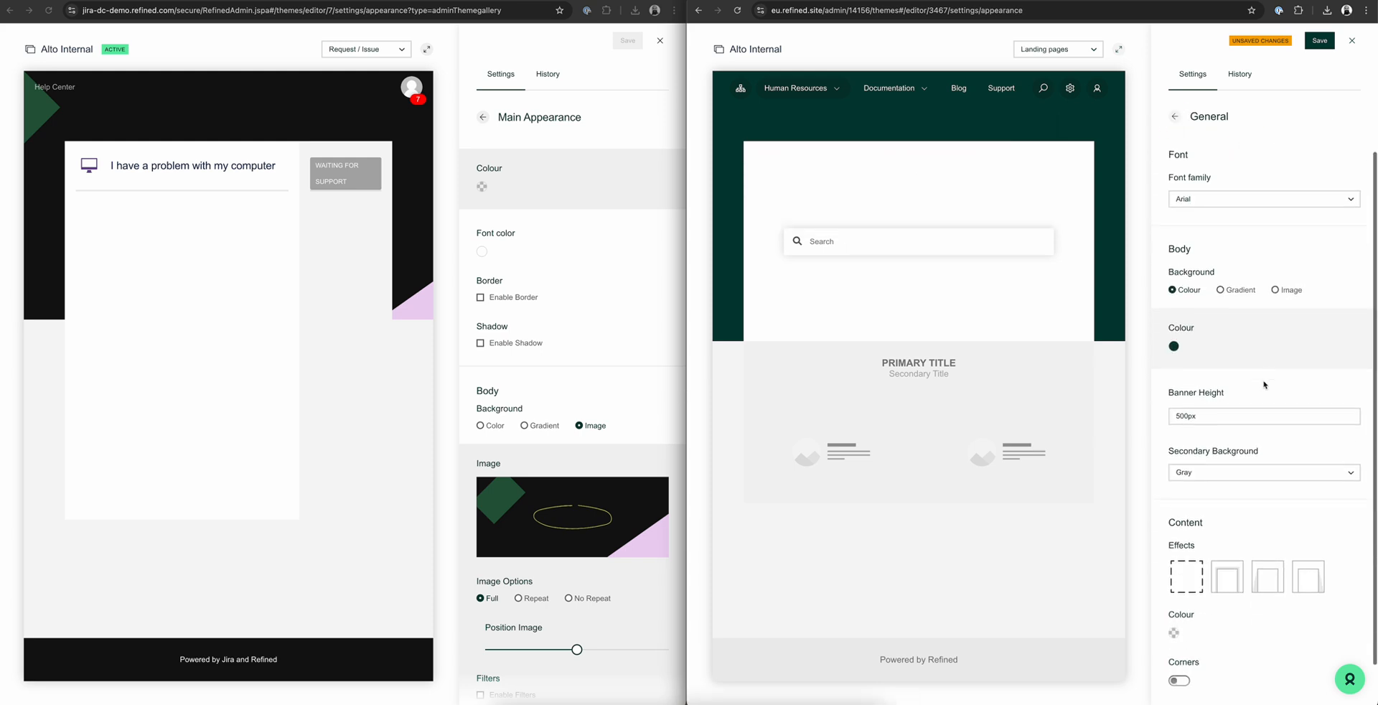
scroll(1264, 384, up, 1)
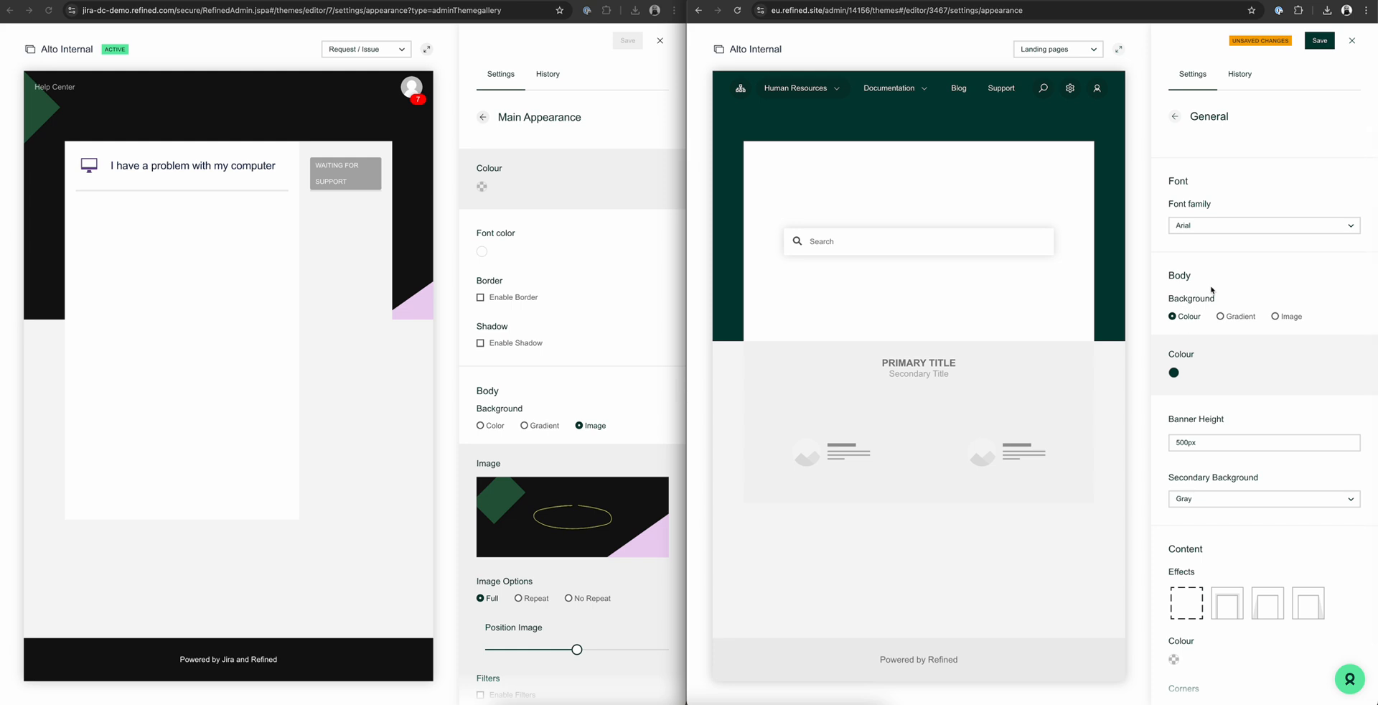
click(1274, 315)
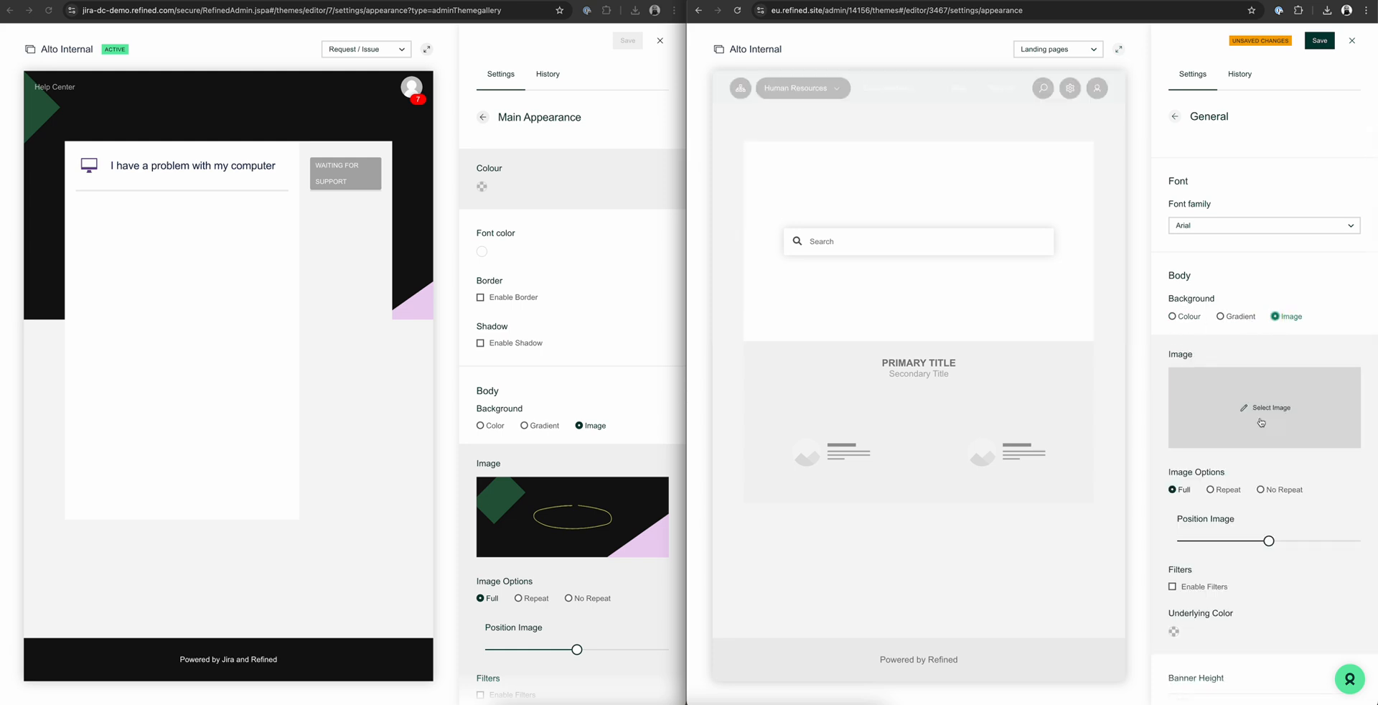
View the original theme's body background image at full size in a new tab, then return to its theme editor
click(585, 517)
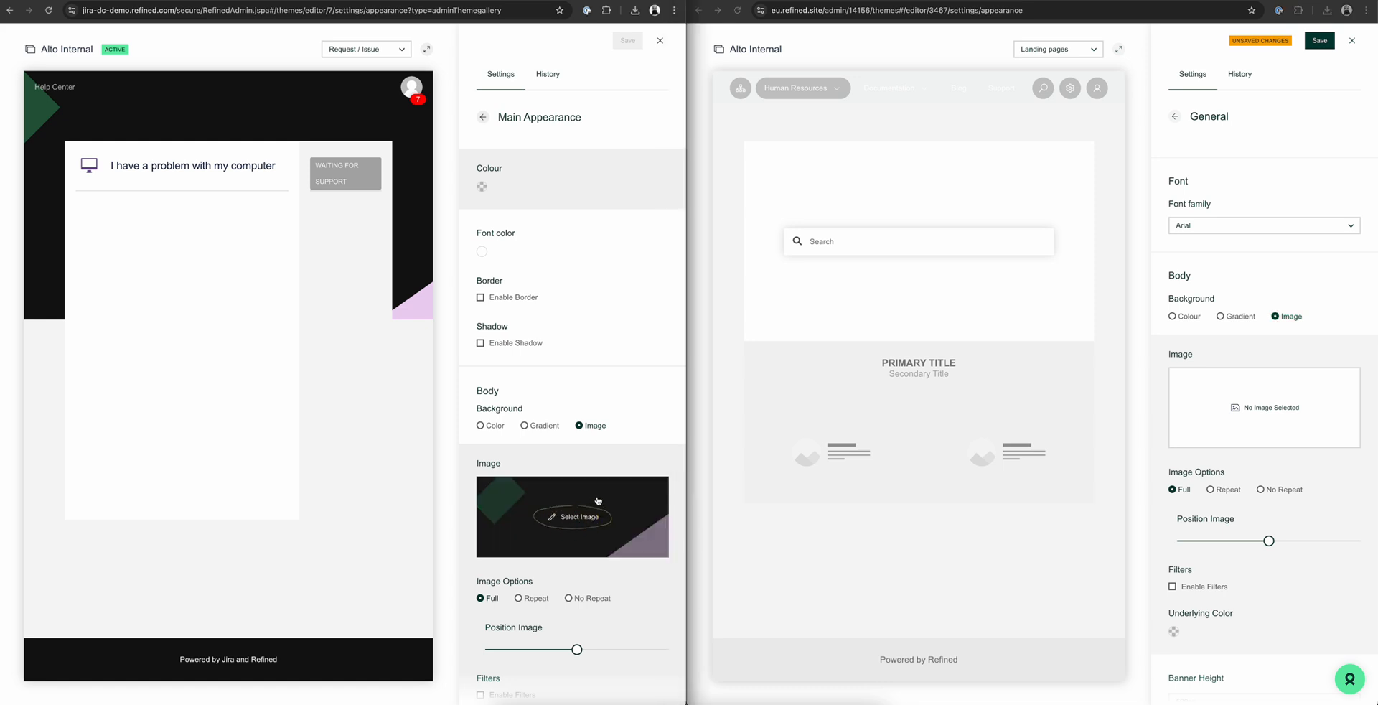
click(558, 501)
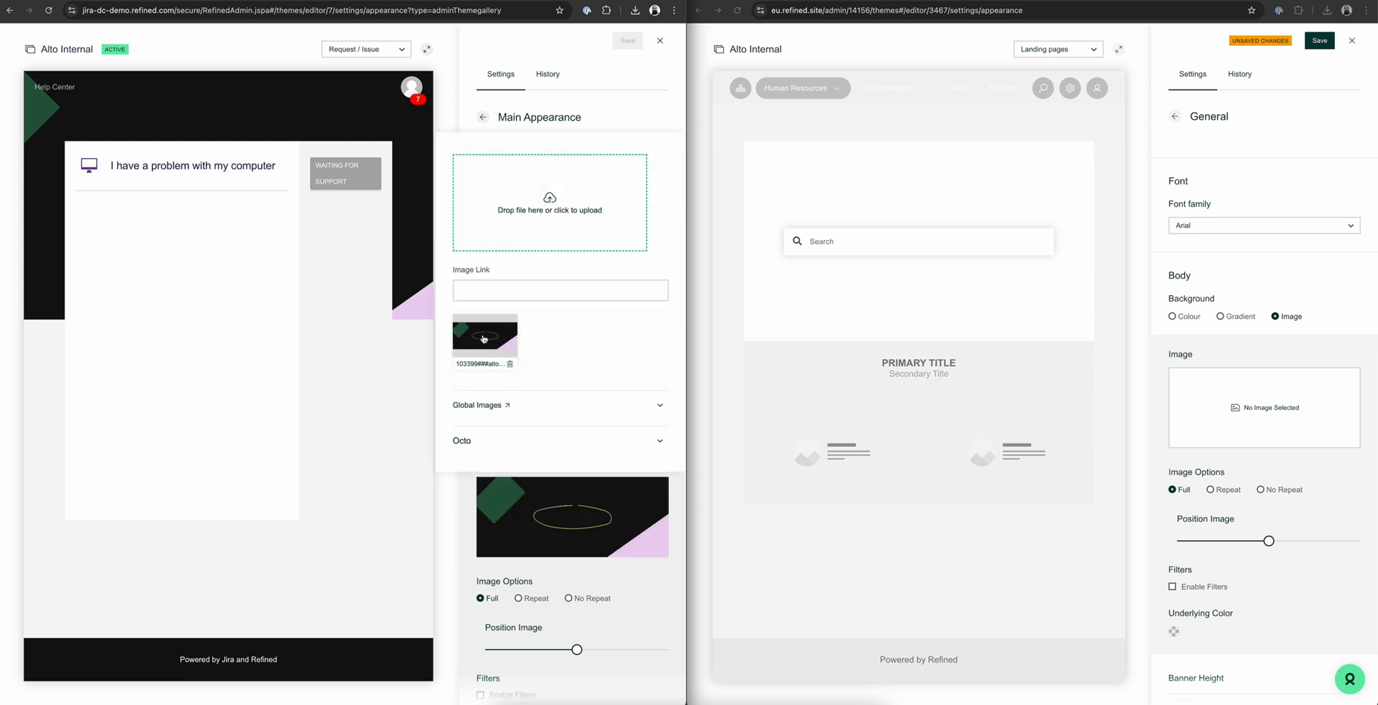
right_click(483, 337)
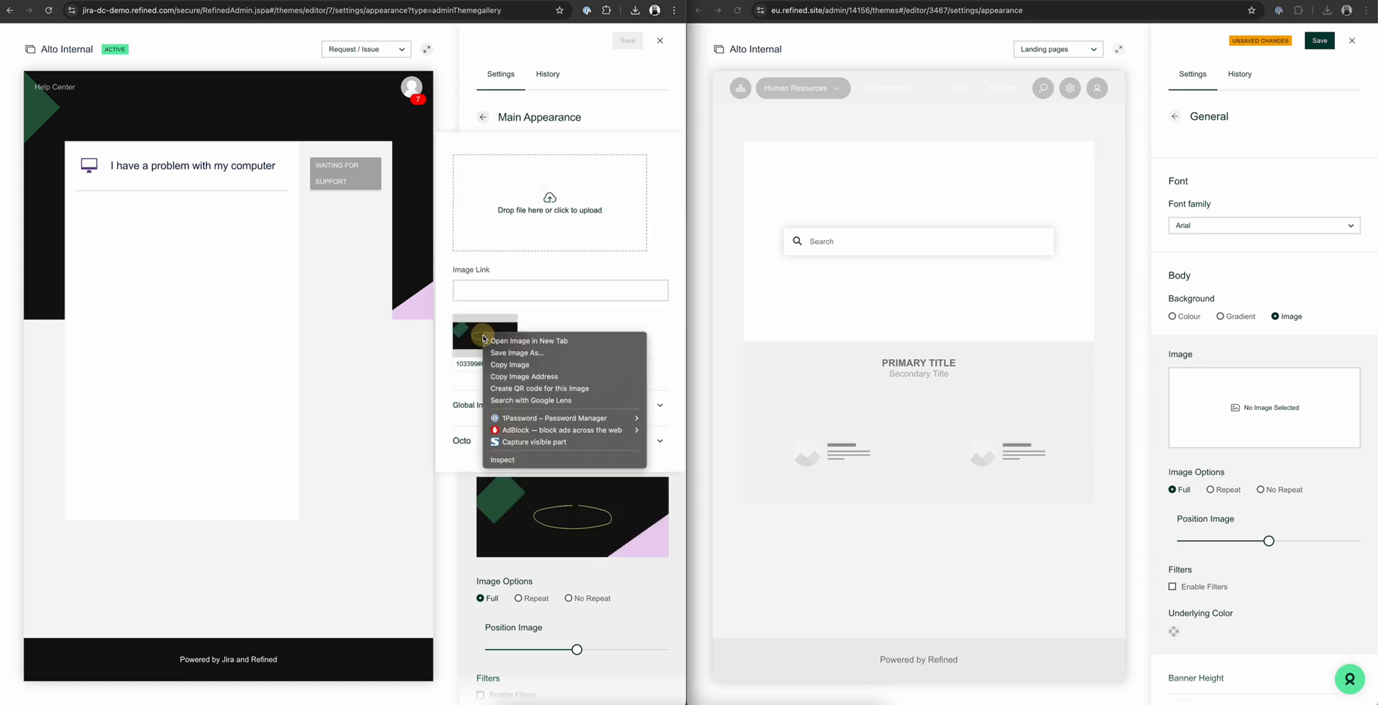
click(529, 340)
key(ctrl+Tab)
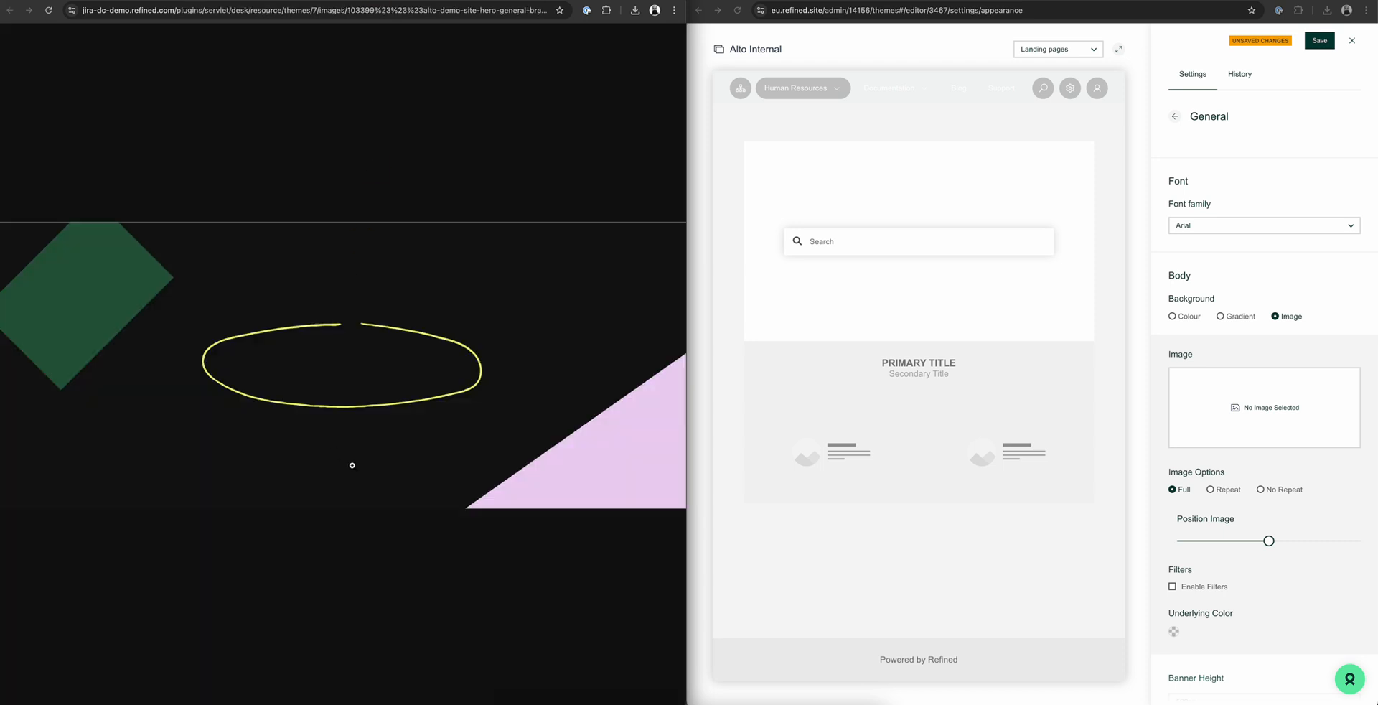
key(ctrl+shift+Tab)
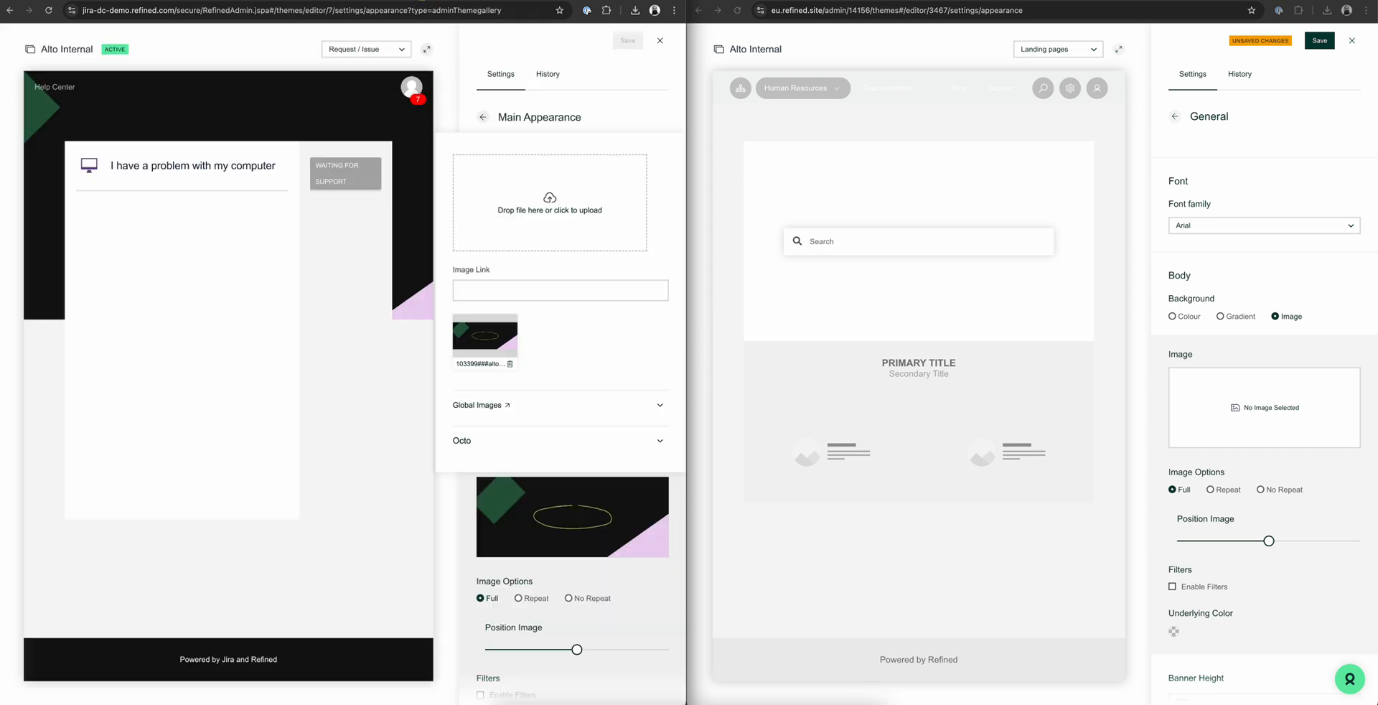
Upload the original theme's background image from the Desktop folder as the new theme's body background image
click(1297, 423)
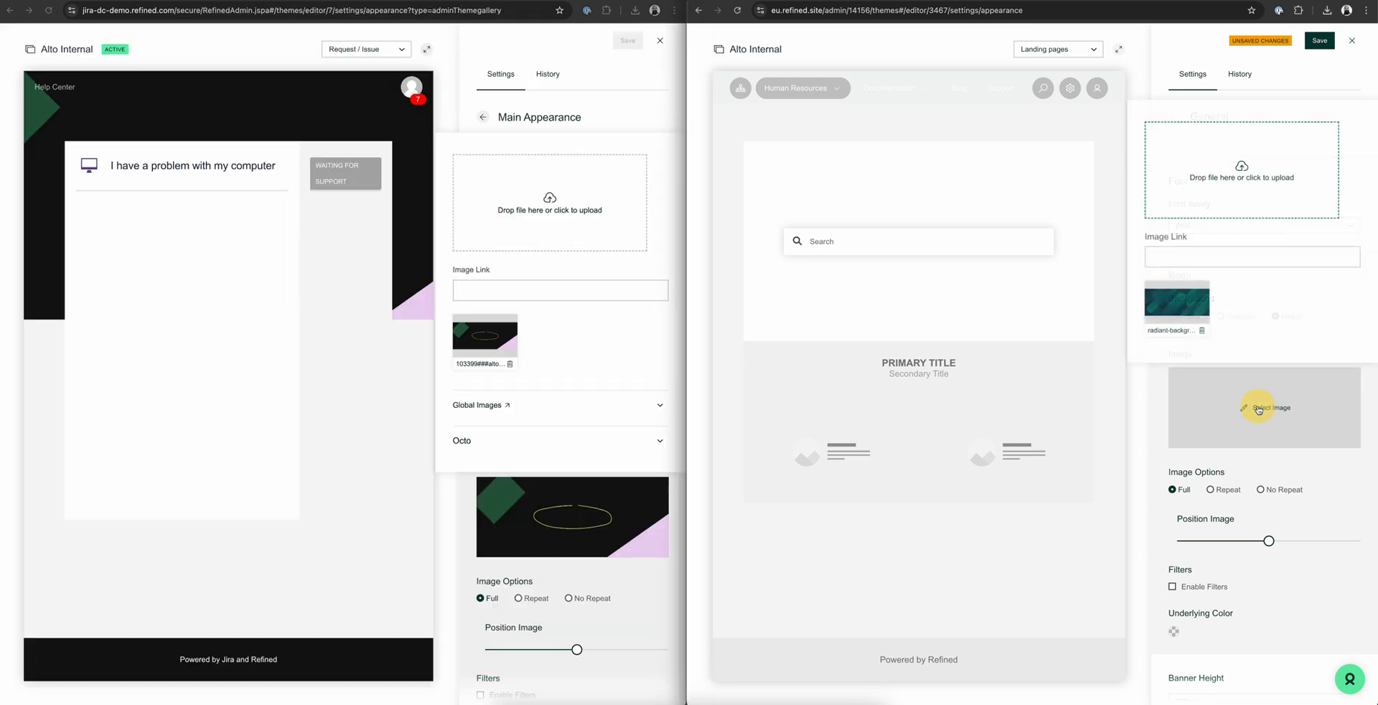
click(1247, 171)
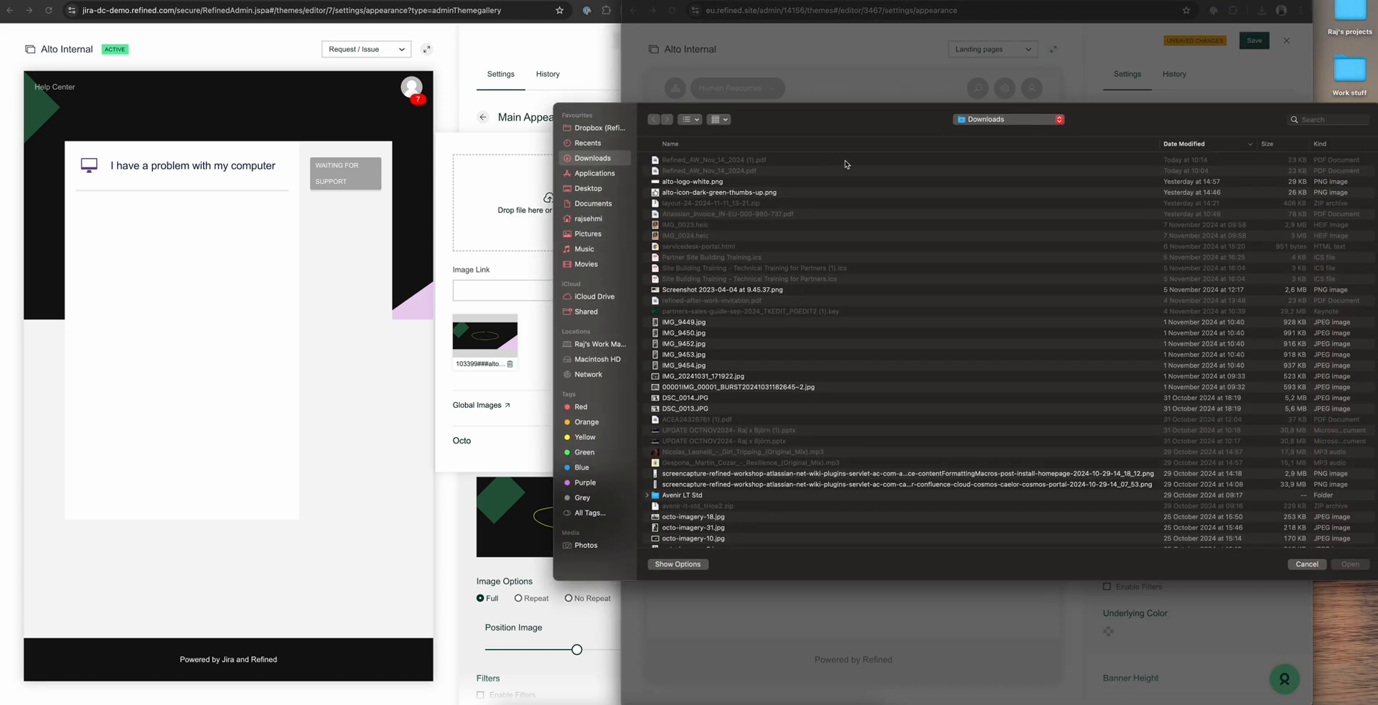
click(594, 143)
click(588, 189)
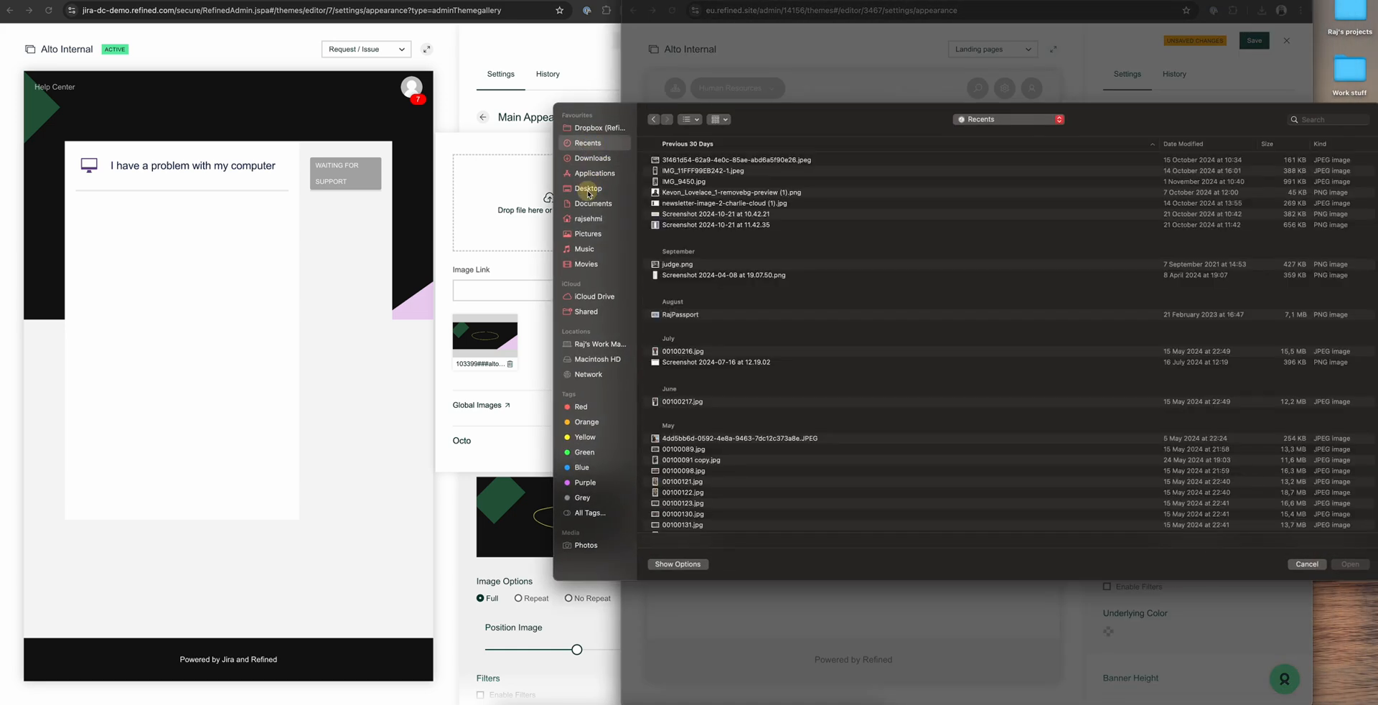
double_click(695, 162)
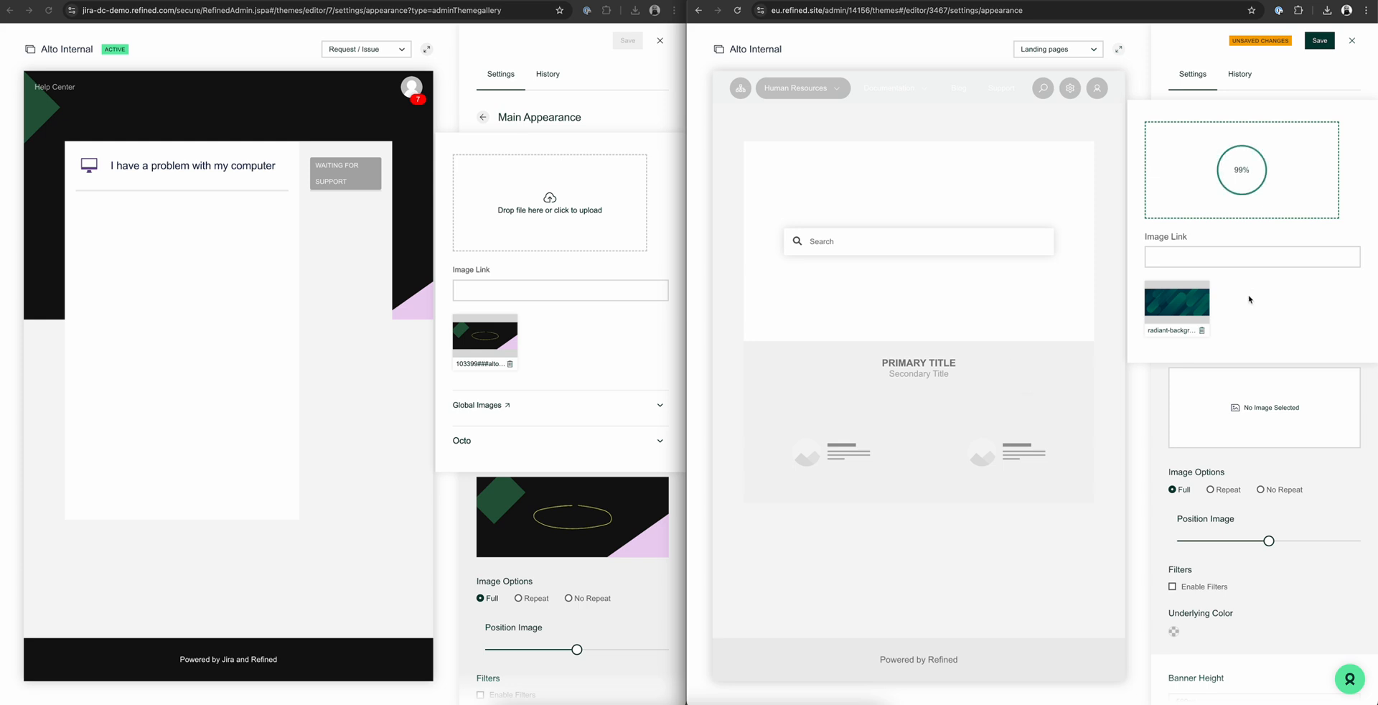
click(1146, 384)
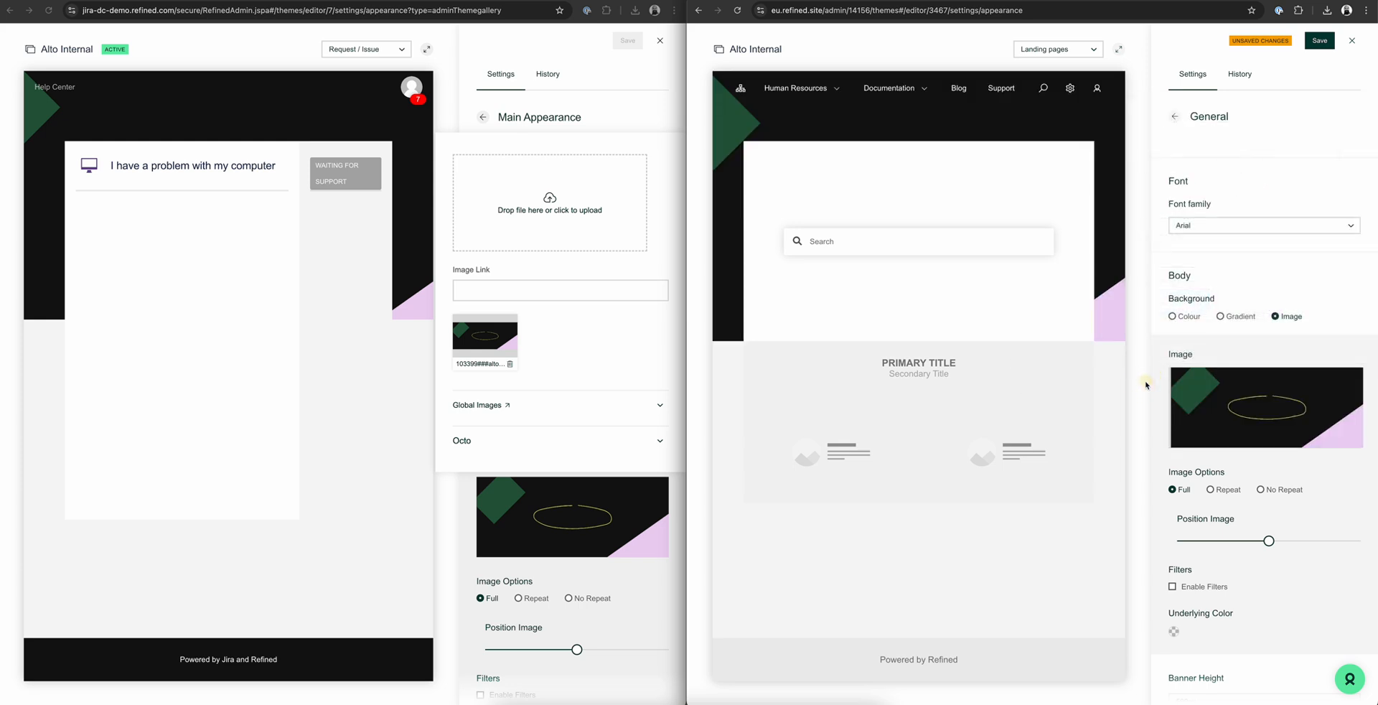
Copy the original theme's underlying colour, rgba(17, 17, 17, 1), into the new theme's body background underlying colour
click(450, 553)
scroll(631, 439, down, 2)
scroll(630, 440, down, 3)
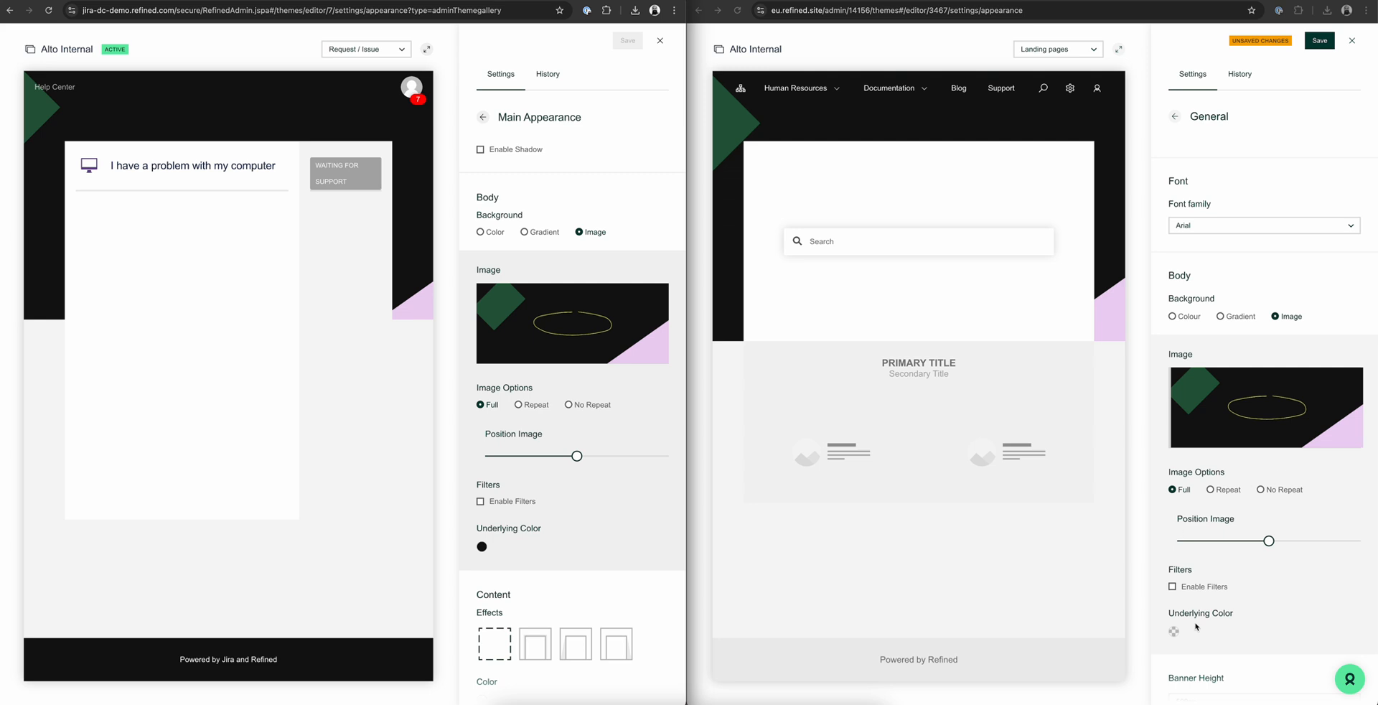
click(1174, 631)
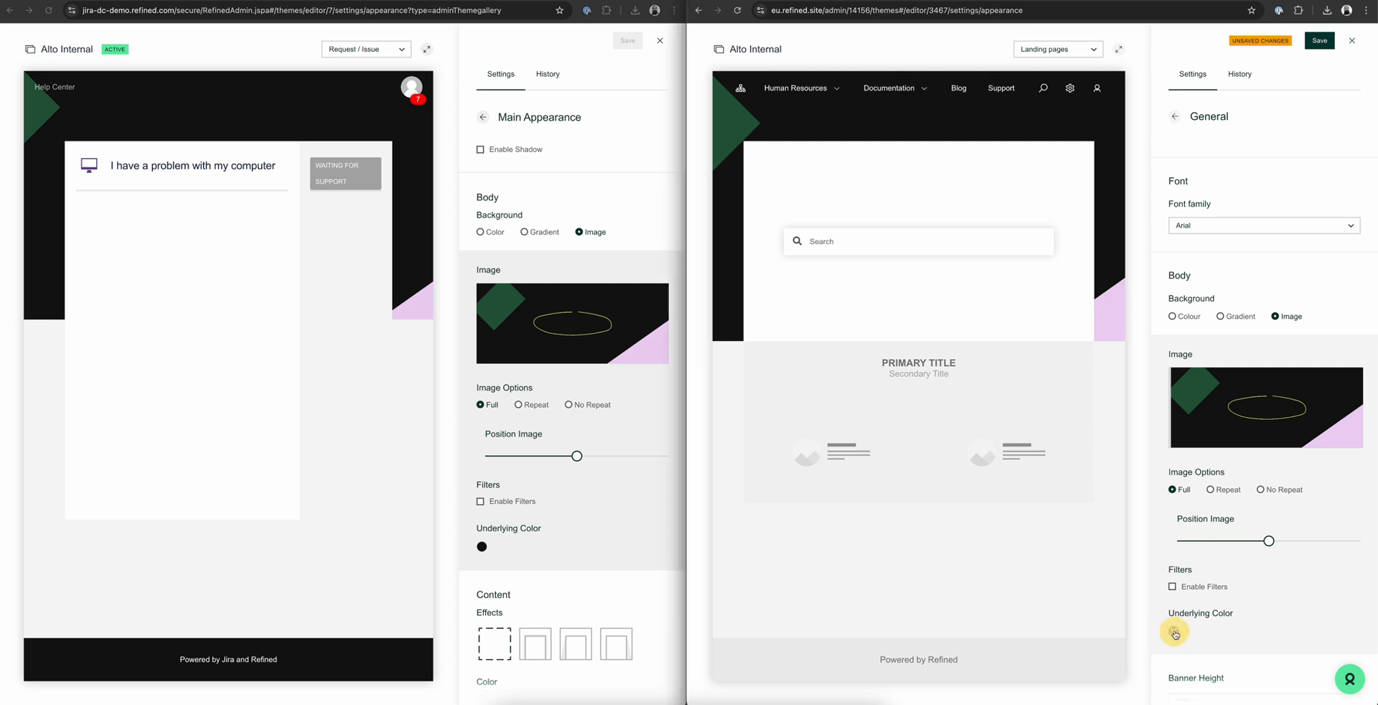
click(1178, 572)
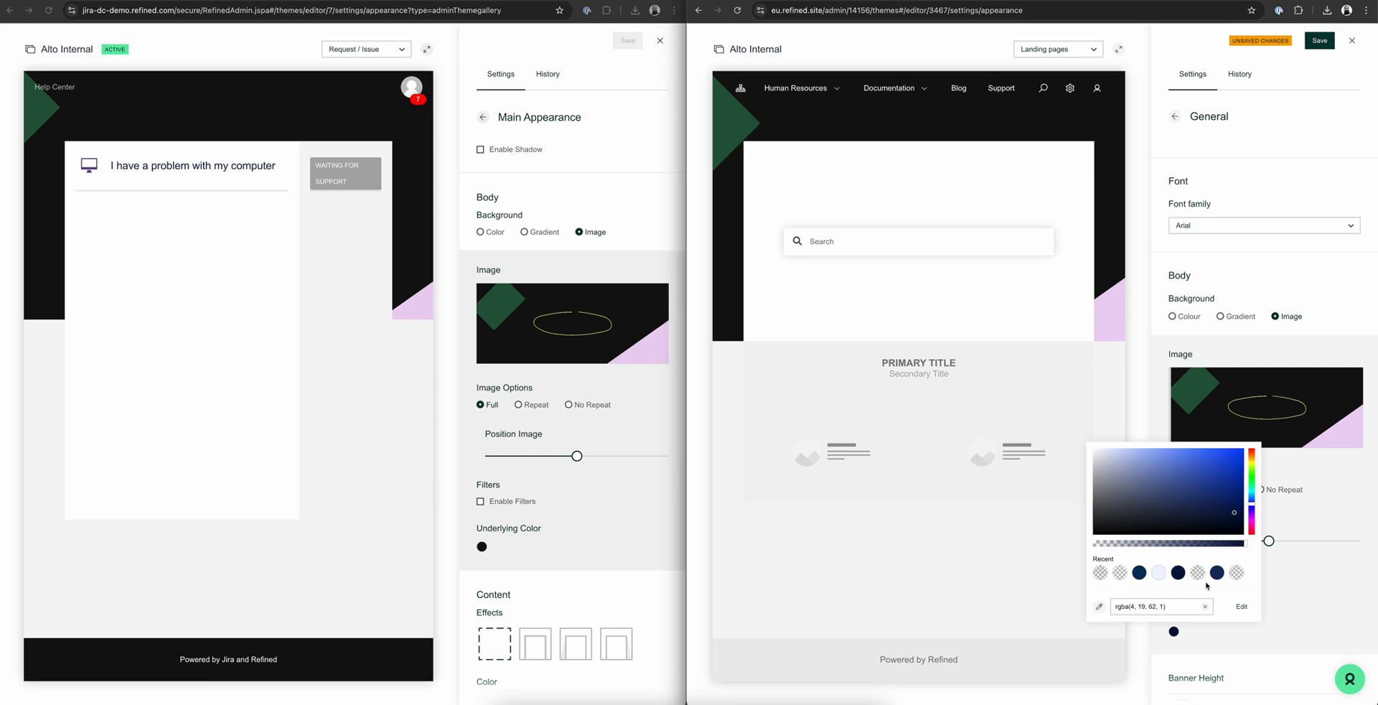
click(481, 546)
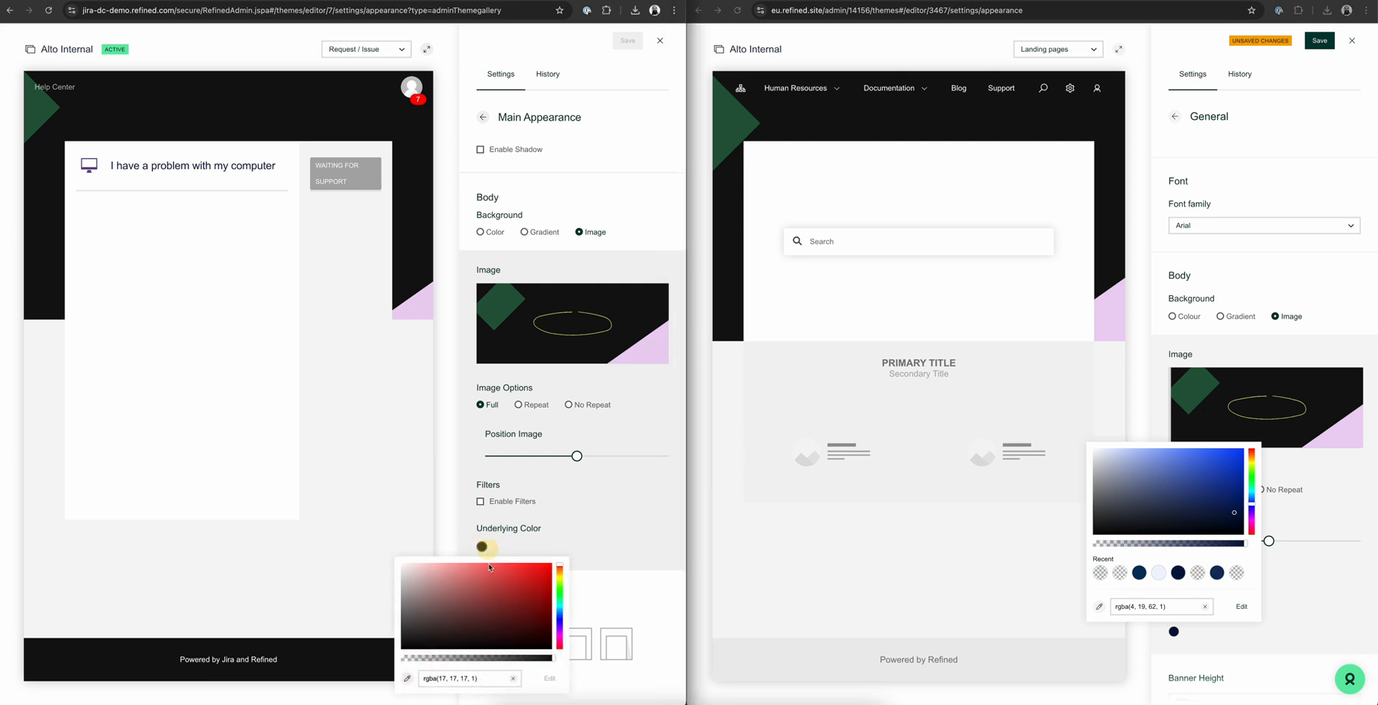
click(419, 680)
key(super+c)
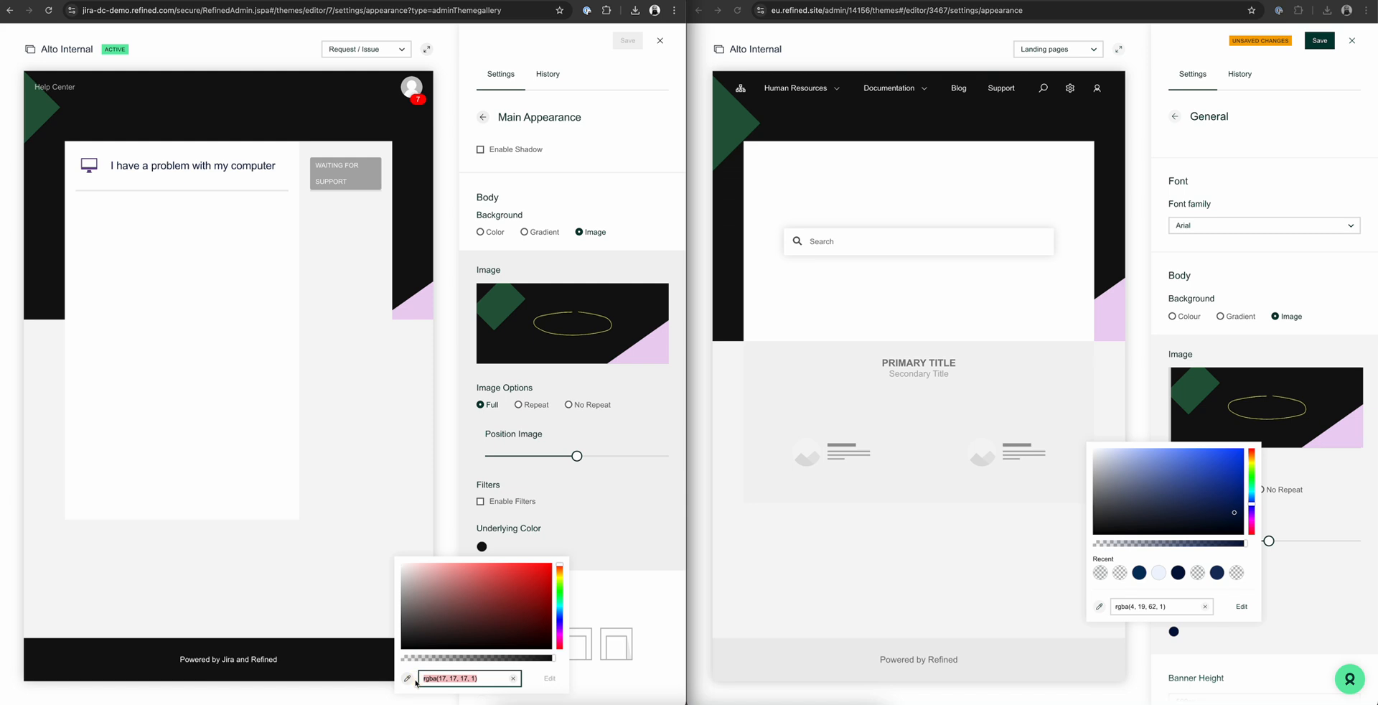
click(1181, 616)
drag(1179, 607, 1100, 607)
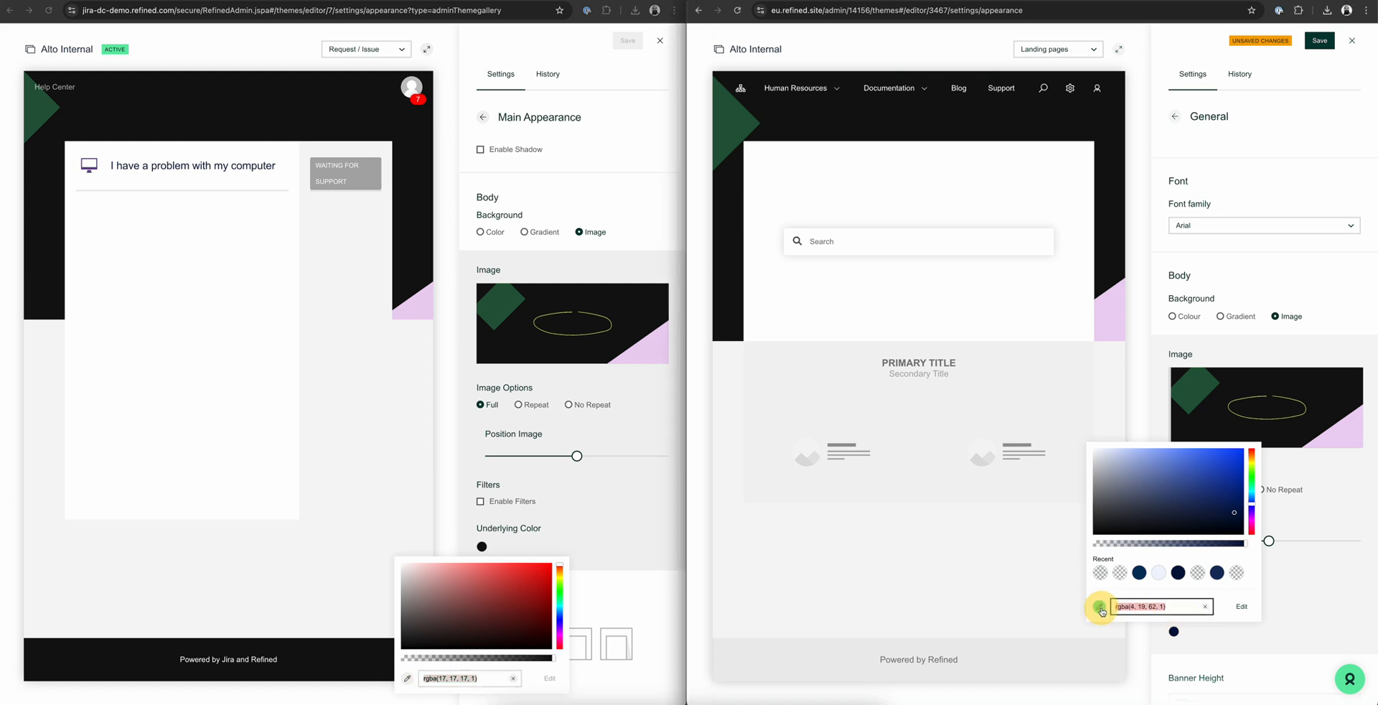
key(super+v)
click(1346, 583)
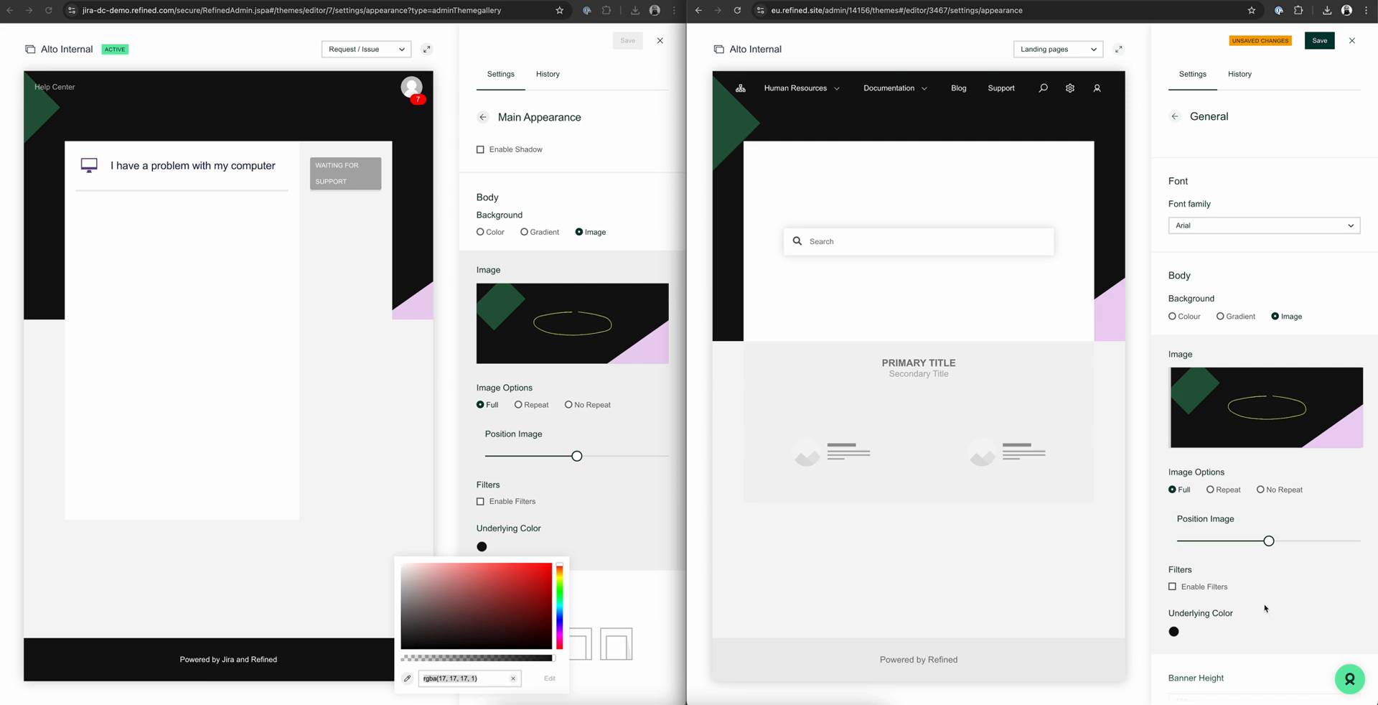
Compare the original theme's content and footer settings with the new theme's General and Footer settings, then return to the new theme's overview
click(630, 592)
click(605, 579)
scroll(605, 581, down, 3)
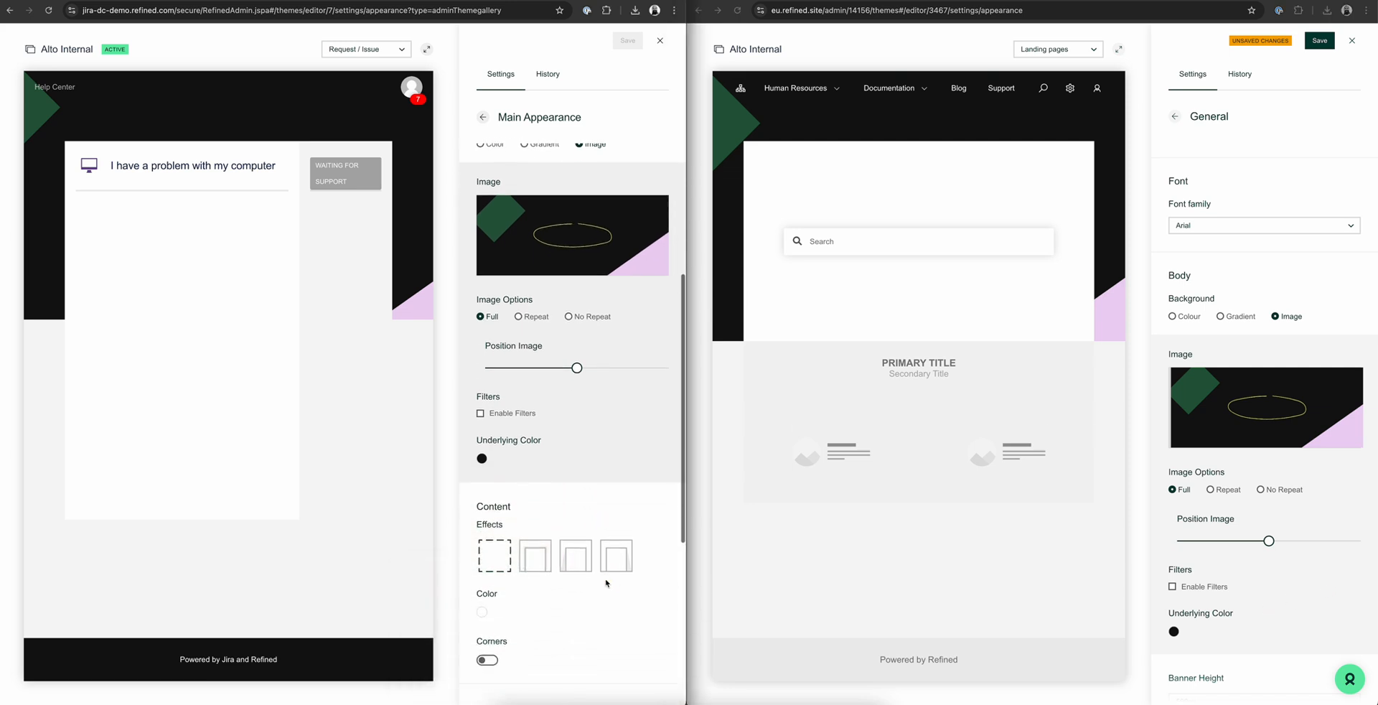
scroll(605, 583, down, 2)
scroll(1282, 543, down, 4)
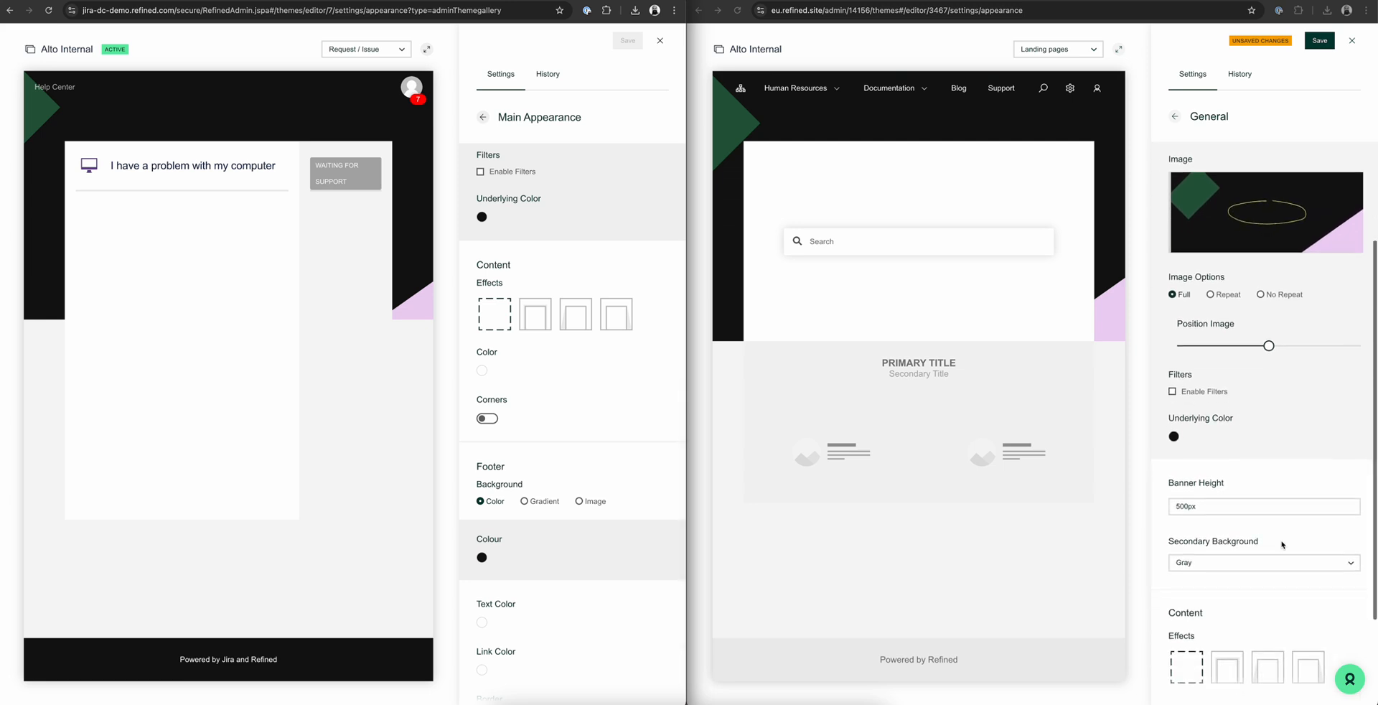
scroll(607, 626, down, 1)
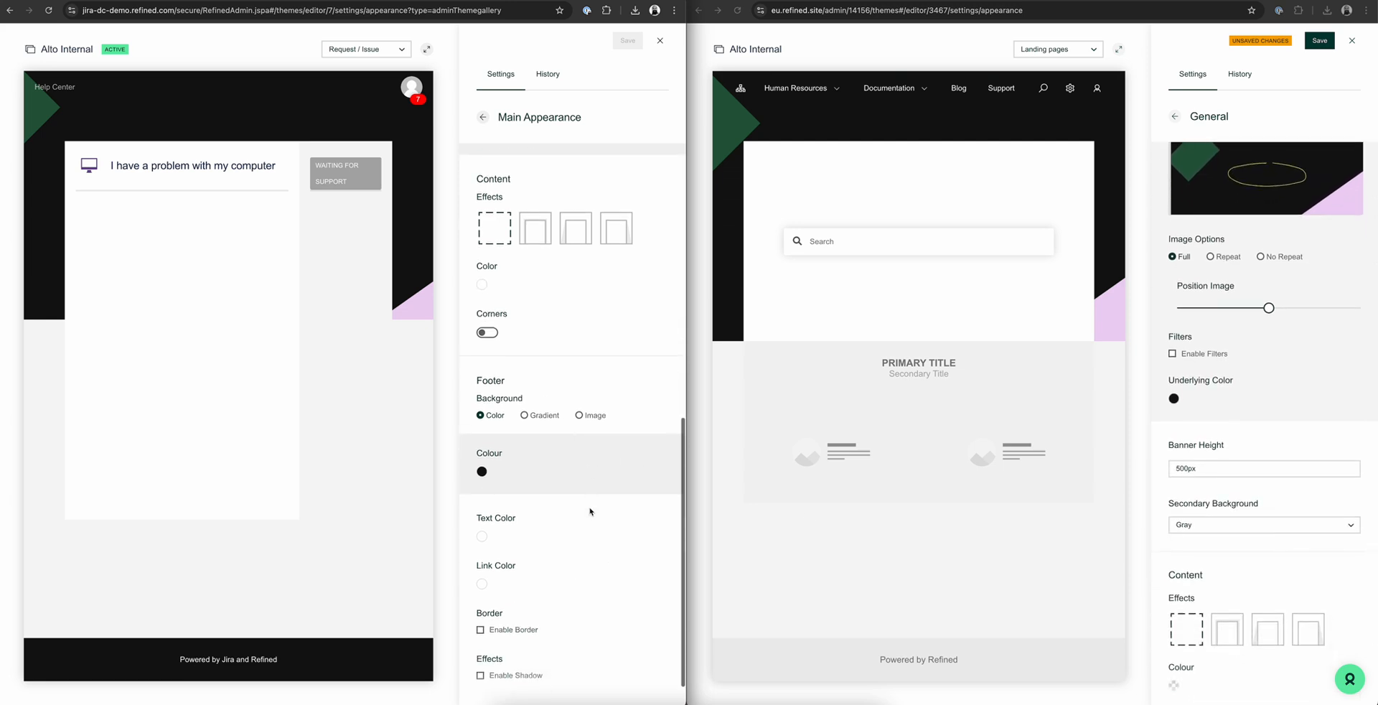
click(1206, 104)
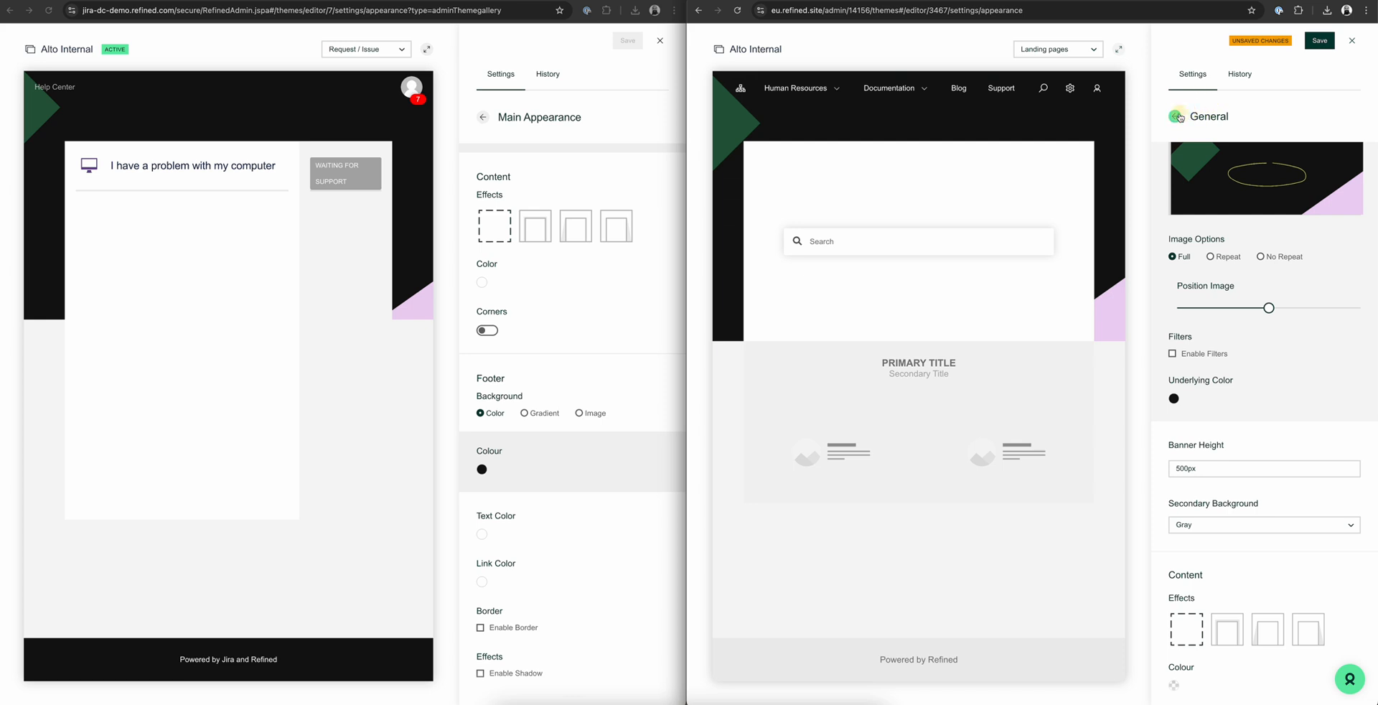
click(1175, 115)
click(1309, 220)
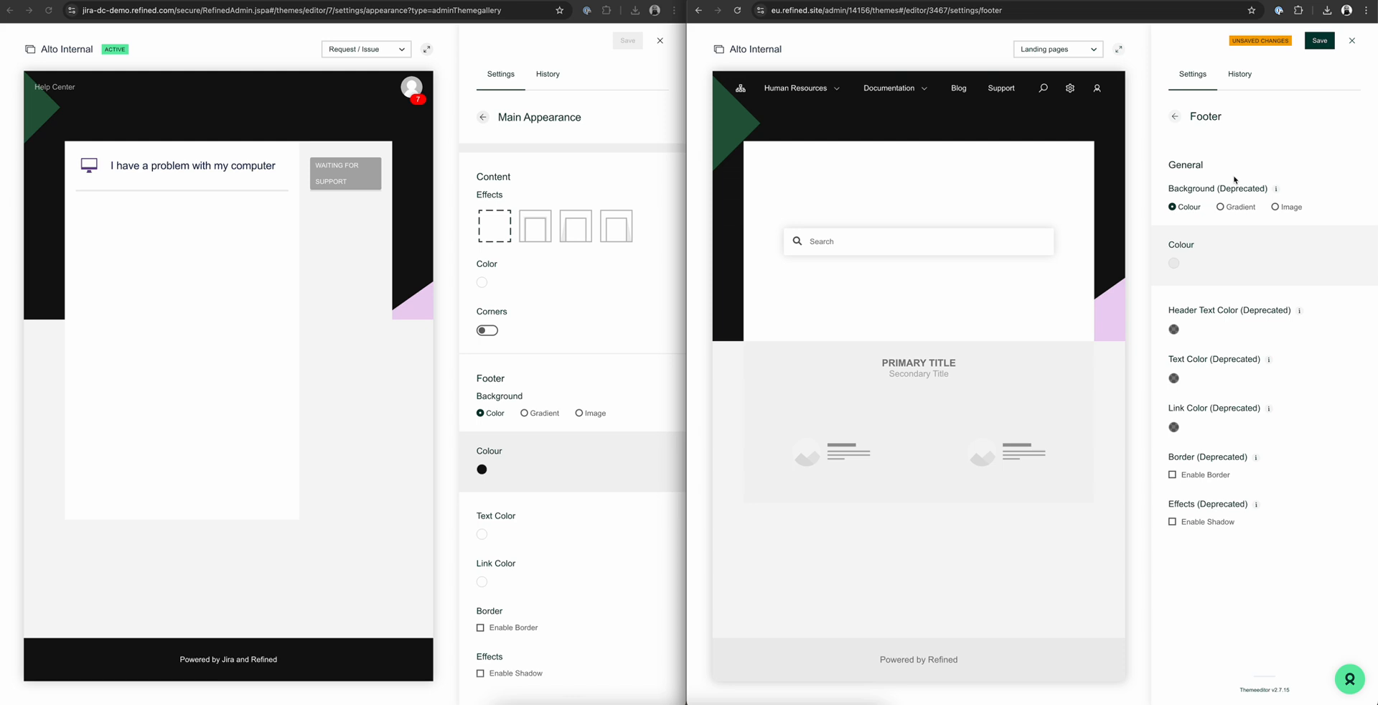
click(1175, 116)
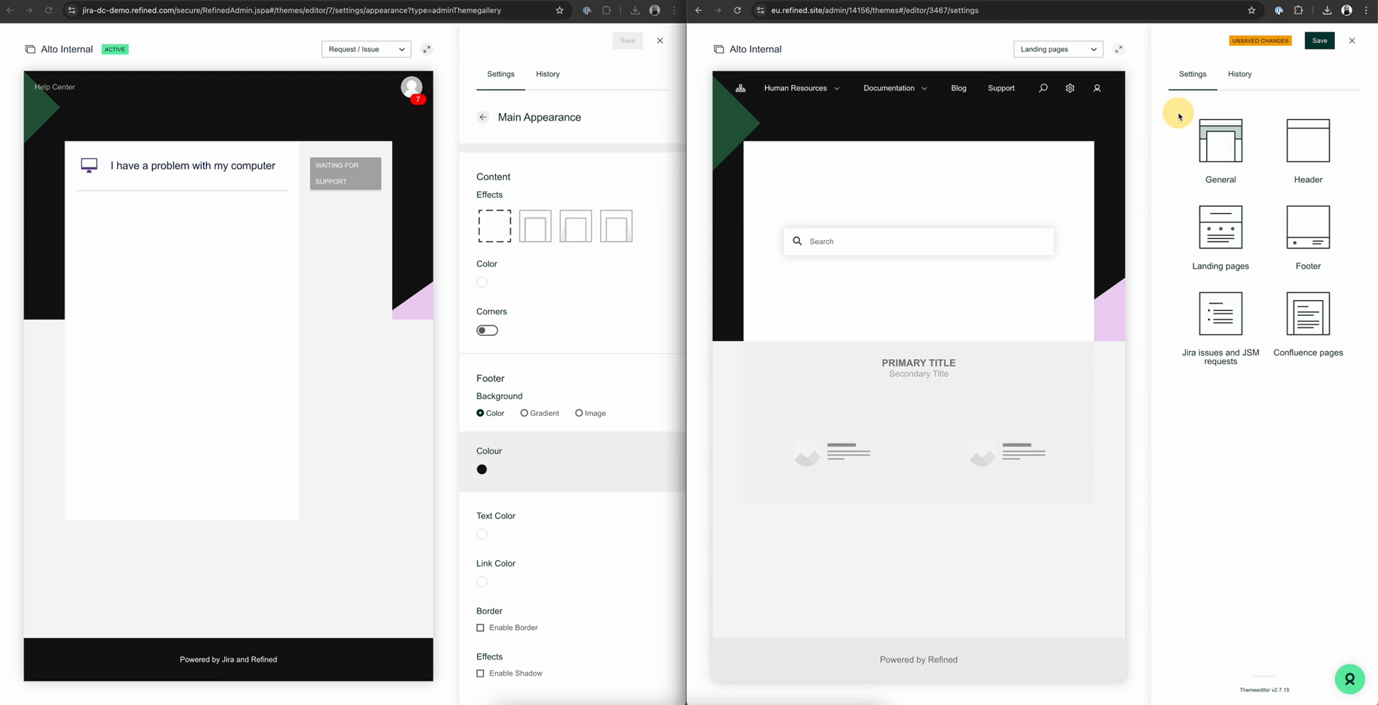
Match the new theme's Landing pages to the original Portal settings: set the width to 80% and enable the background fill
click(482, 118)
click(633, 144)
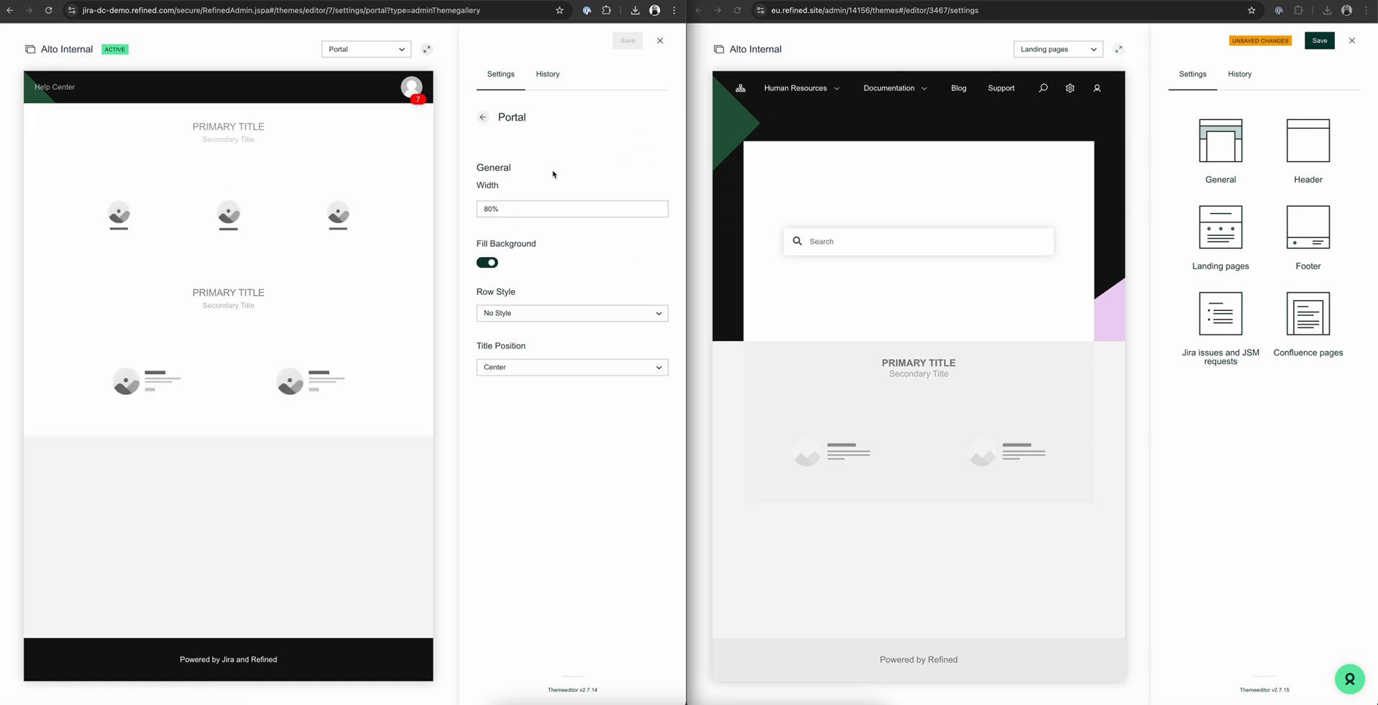
click(1220, 227)
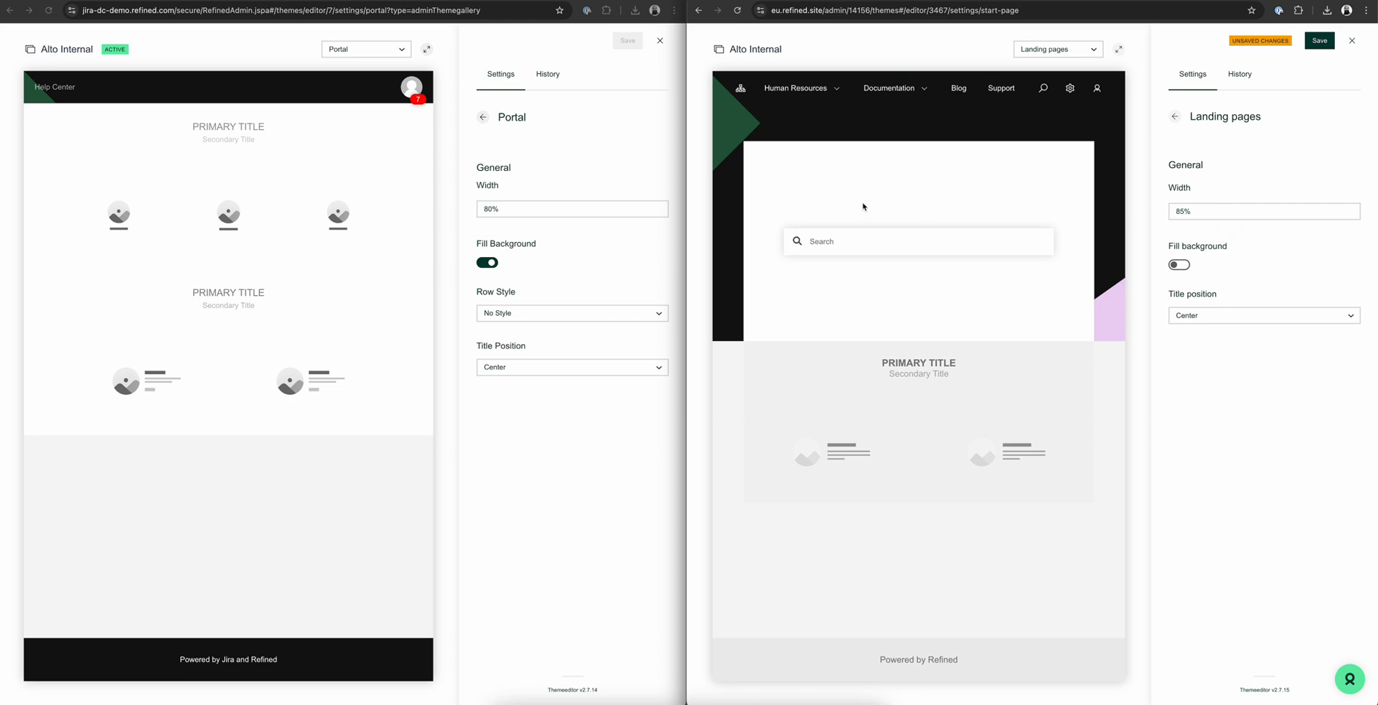
click(1185, 212)
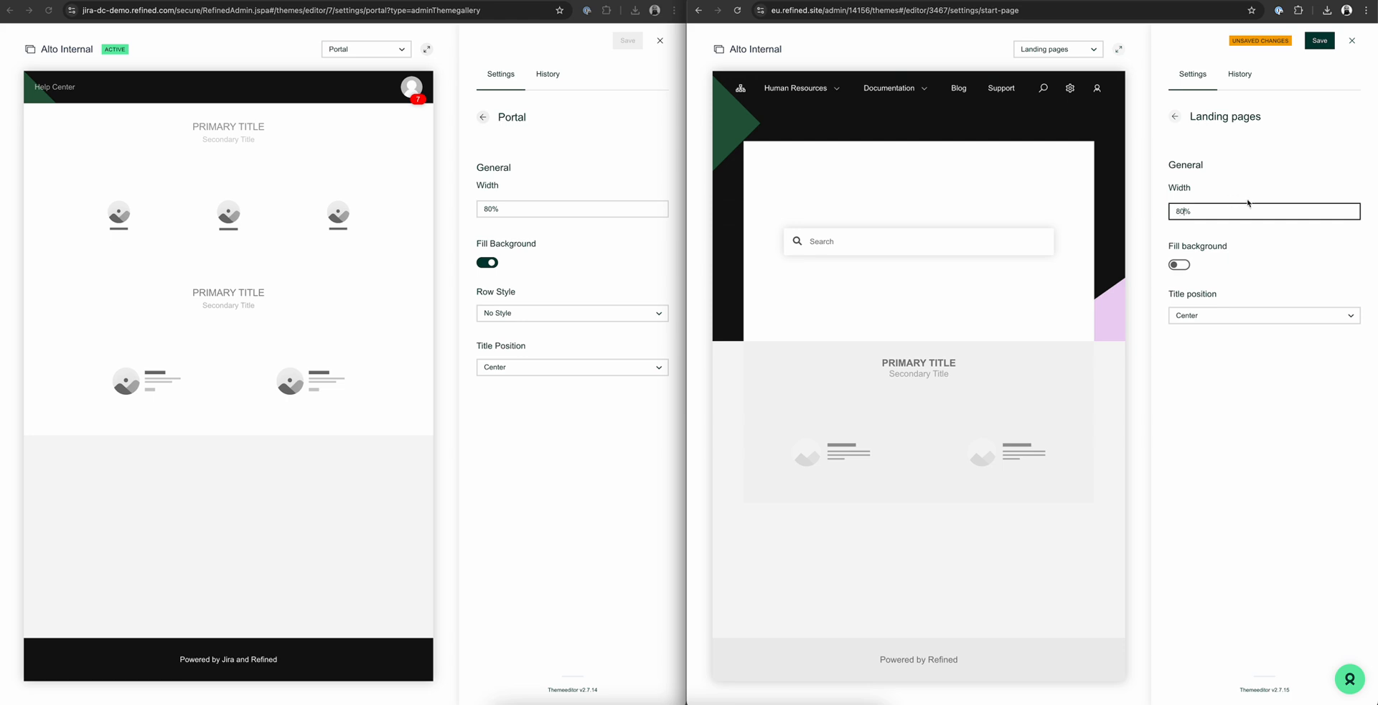
click(1245, 228)
click(1179, 265)
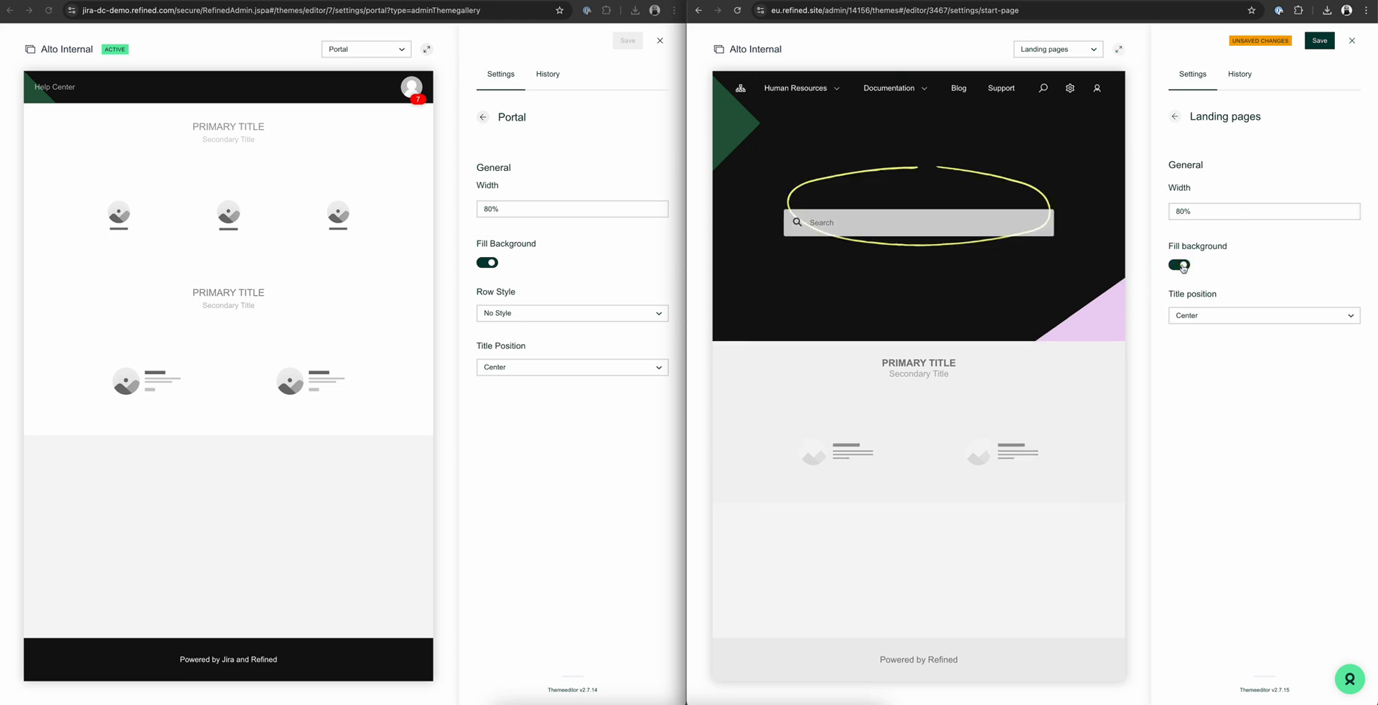
click(1174, 117)
Set the new theme's Jira issues and JSM requests width to 80%, matching the original Request / Issue settings
click(485, 117)
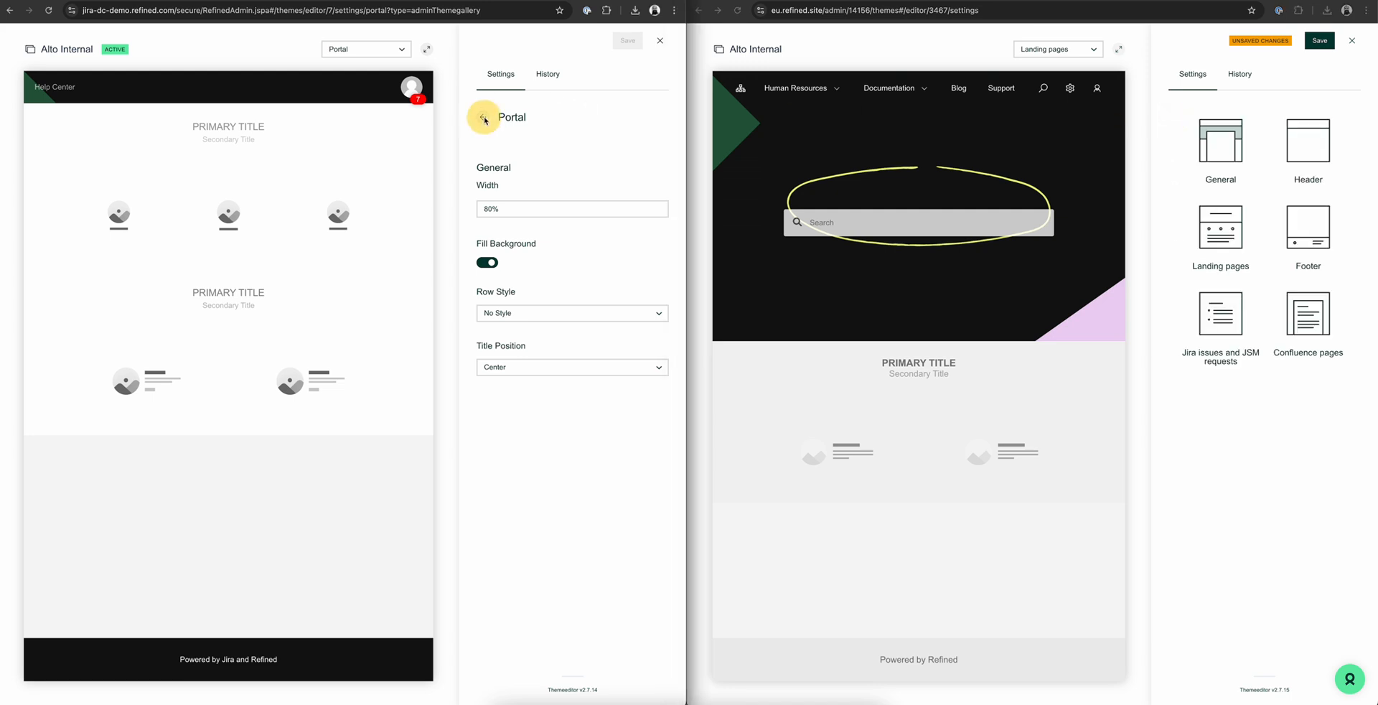
click(485, 117)
click(536, 224)
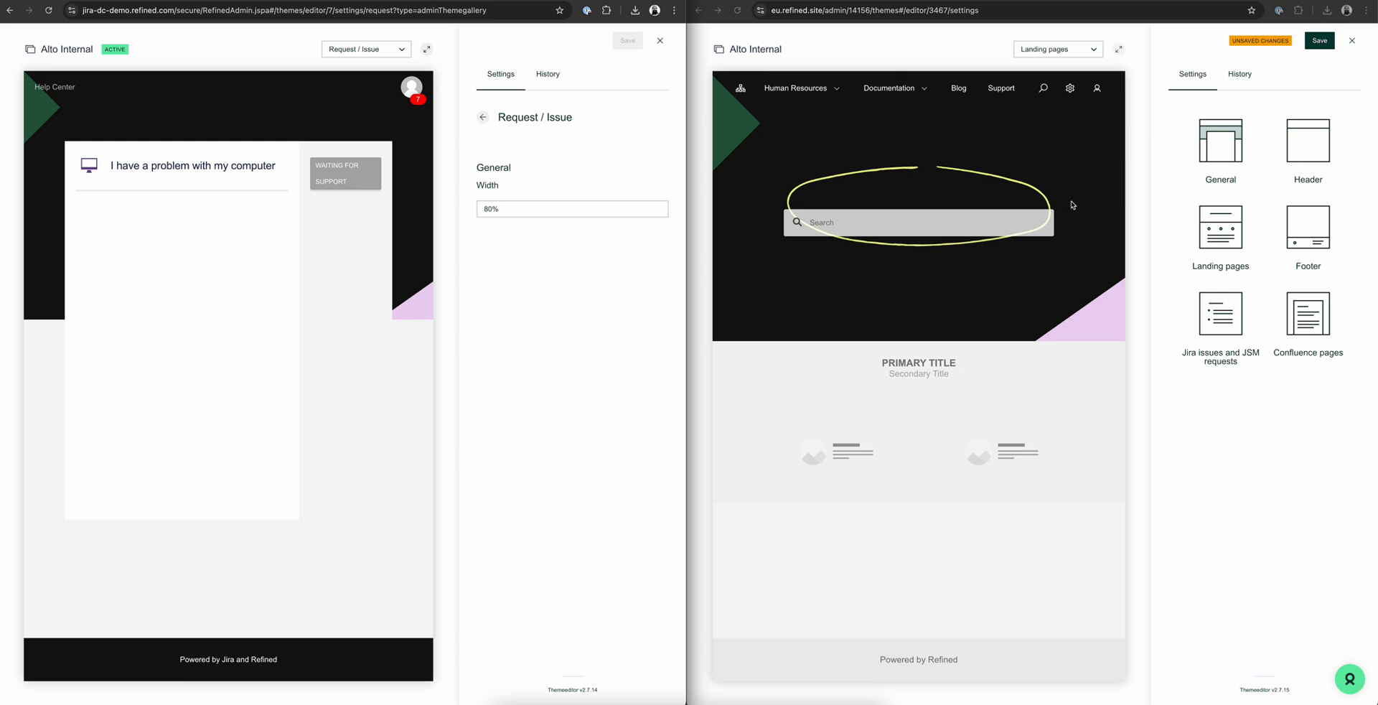
click(1219, 320)
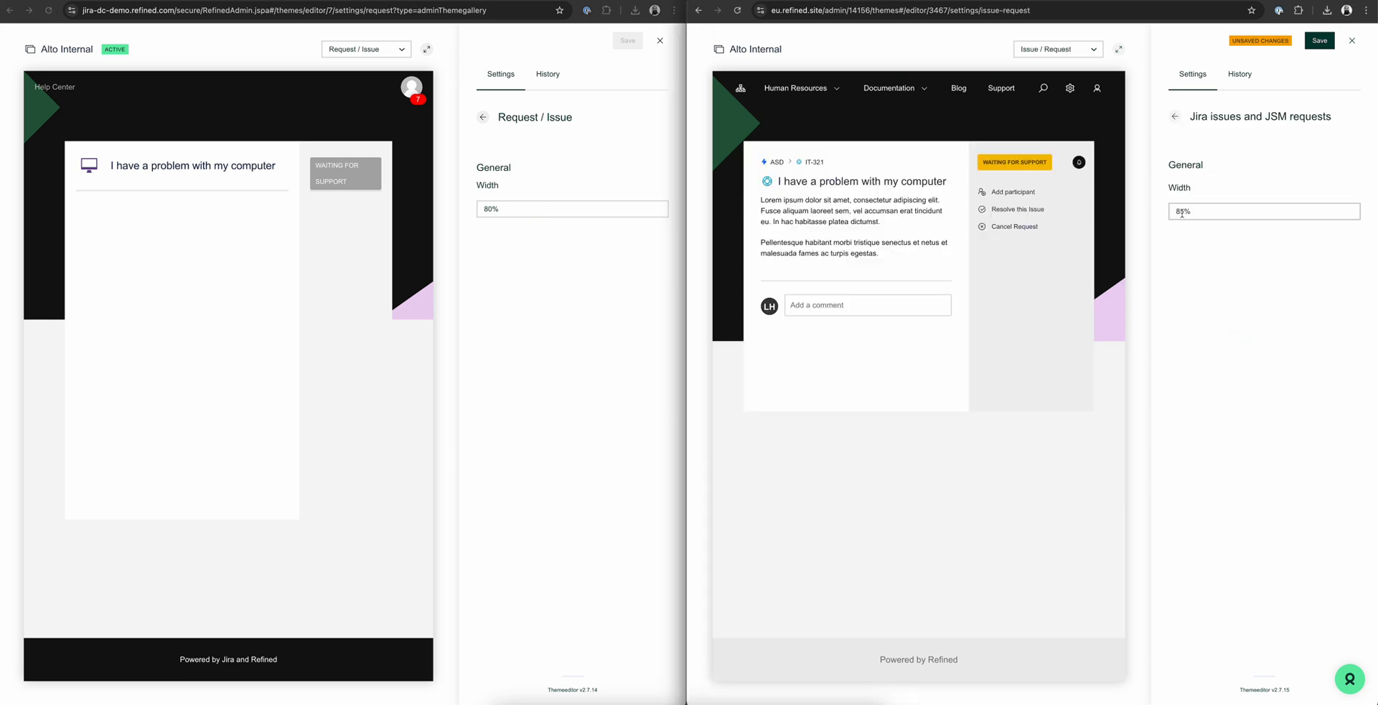
click(1183, 211)
key(BackSpace)
text(0)
click(1193, 274)
Save the new Alto Internal theme and close its editor
click(483, 118)
click(1175, 118)
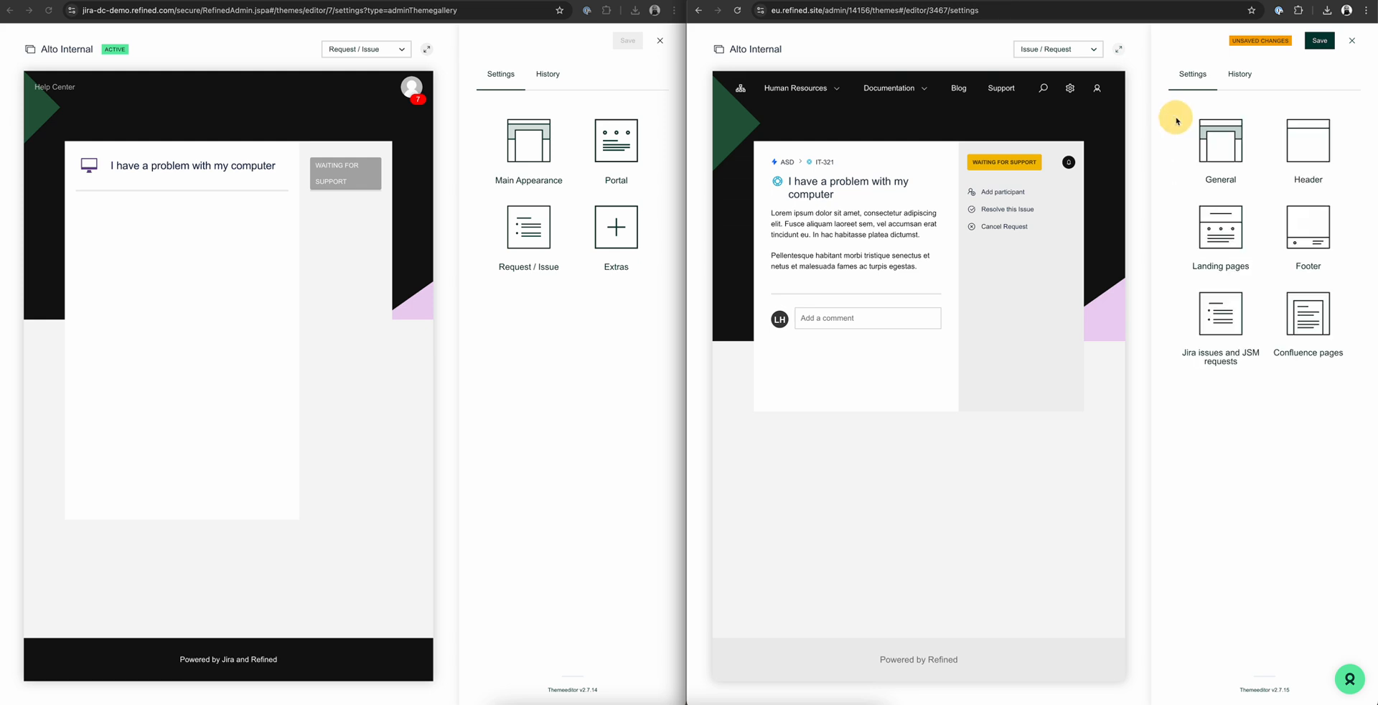
click(1319, 41)
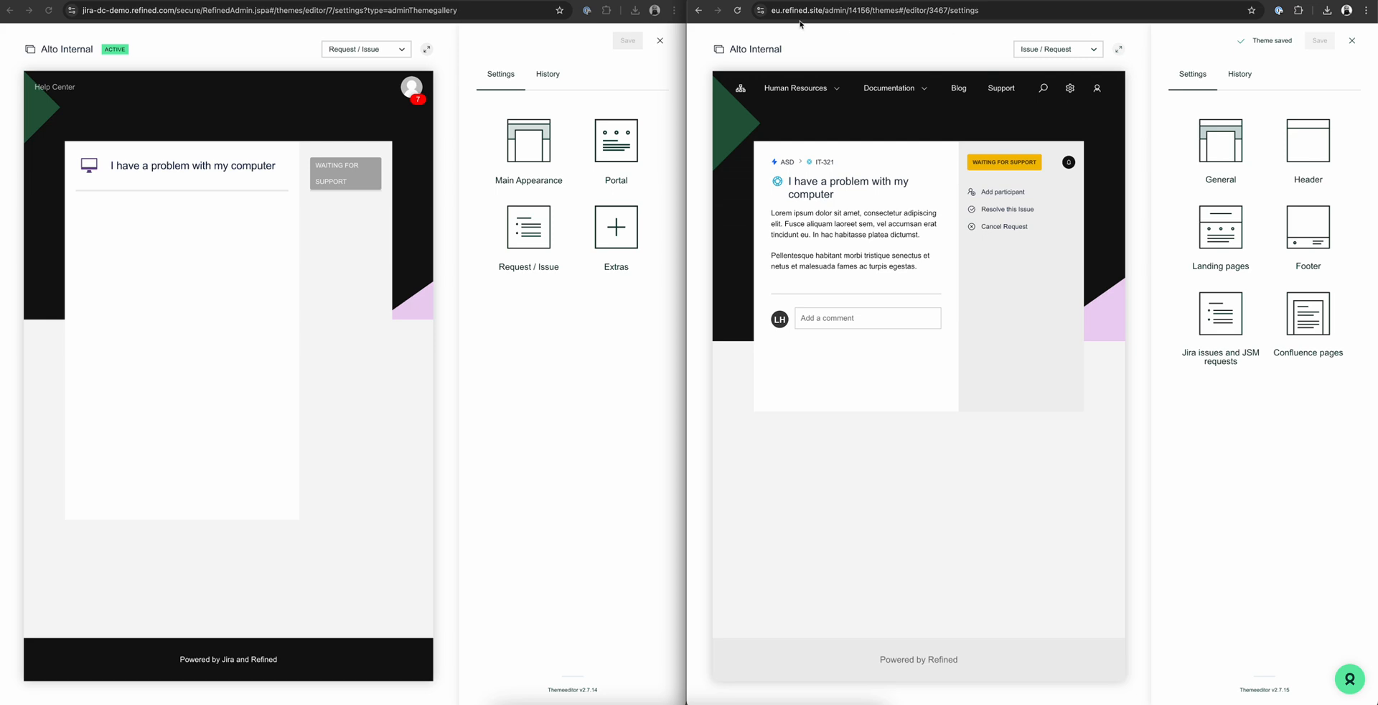
click(1351, 40)
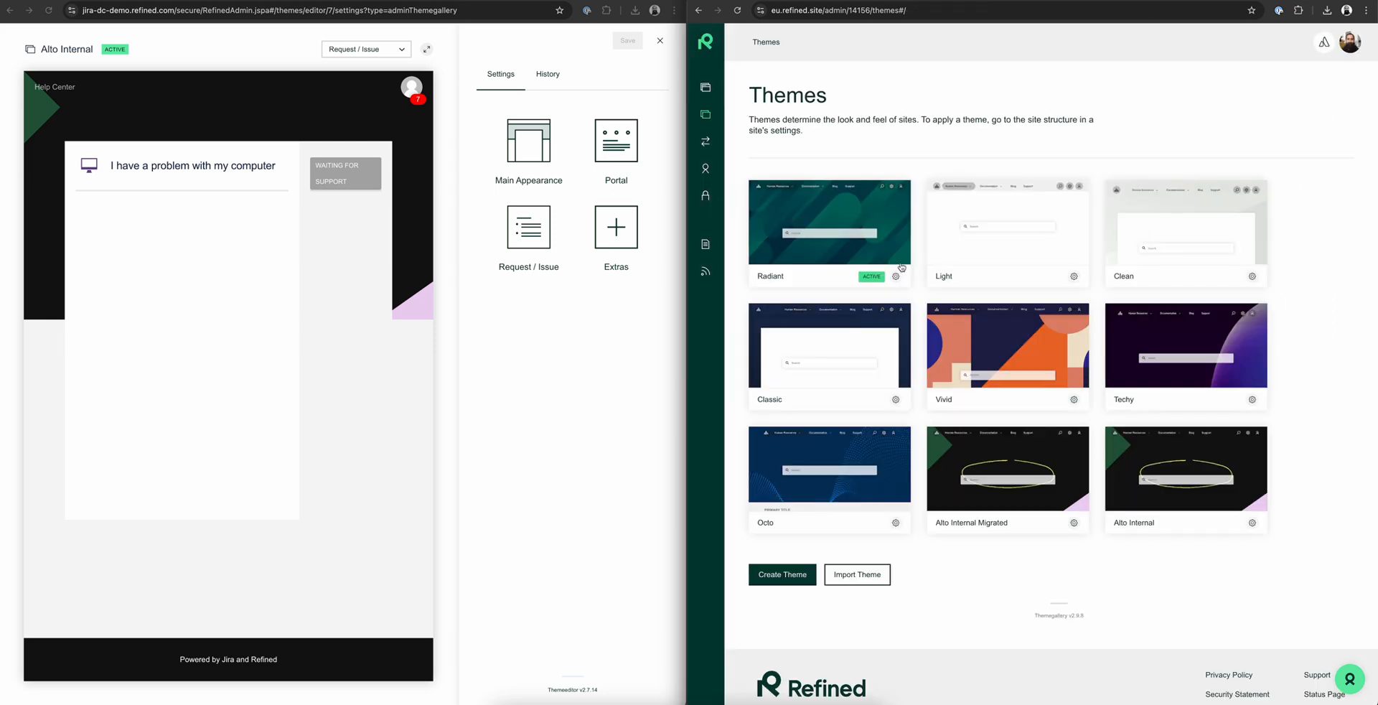
Apply the Alto Internal theme to the Alto Internal Help site in its site structure
click(704, 88)
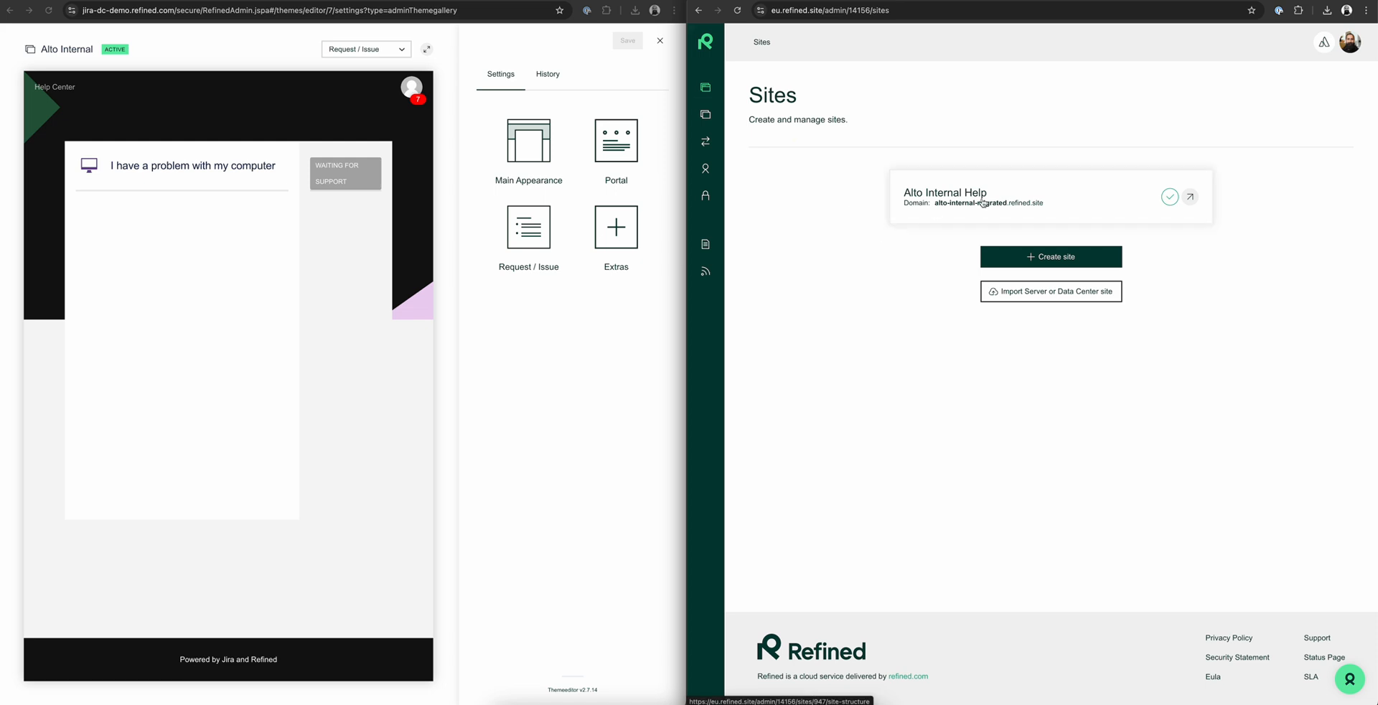
click(928, 190)
click(1148, 276)
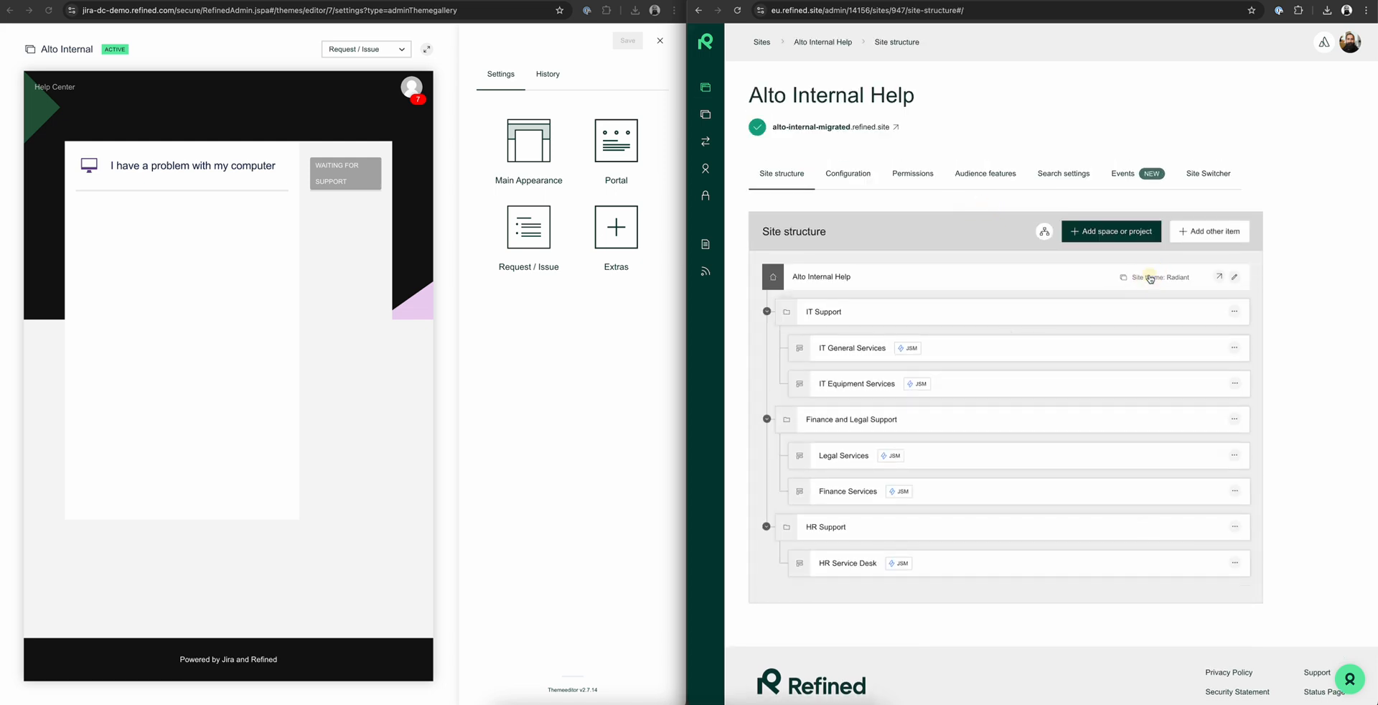
click(1312, 490)
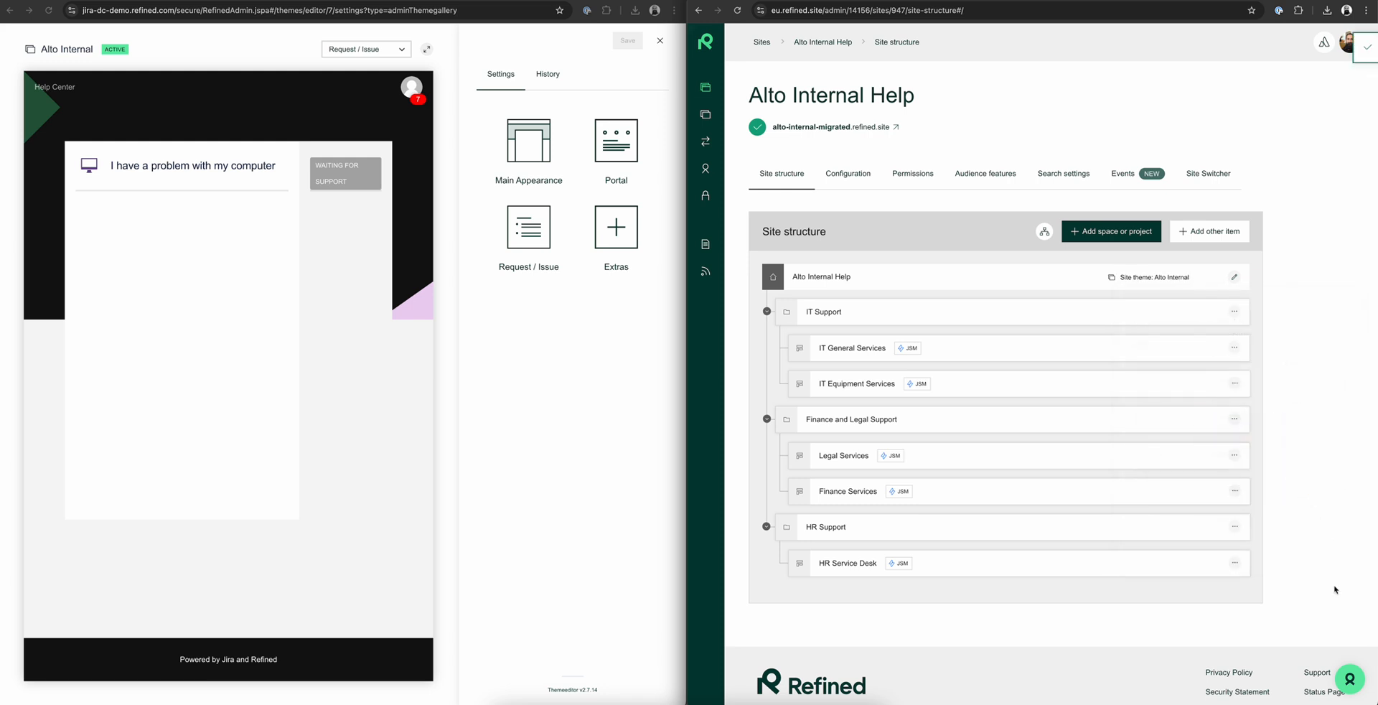
Open the live migrated site and compare its landing page, down to the footer, with the original Data Center site
click(872, 128)
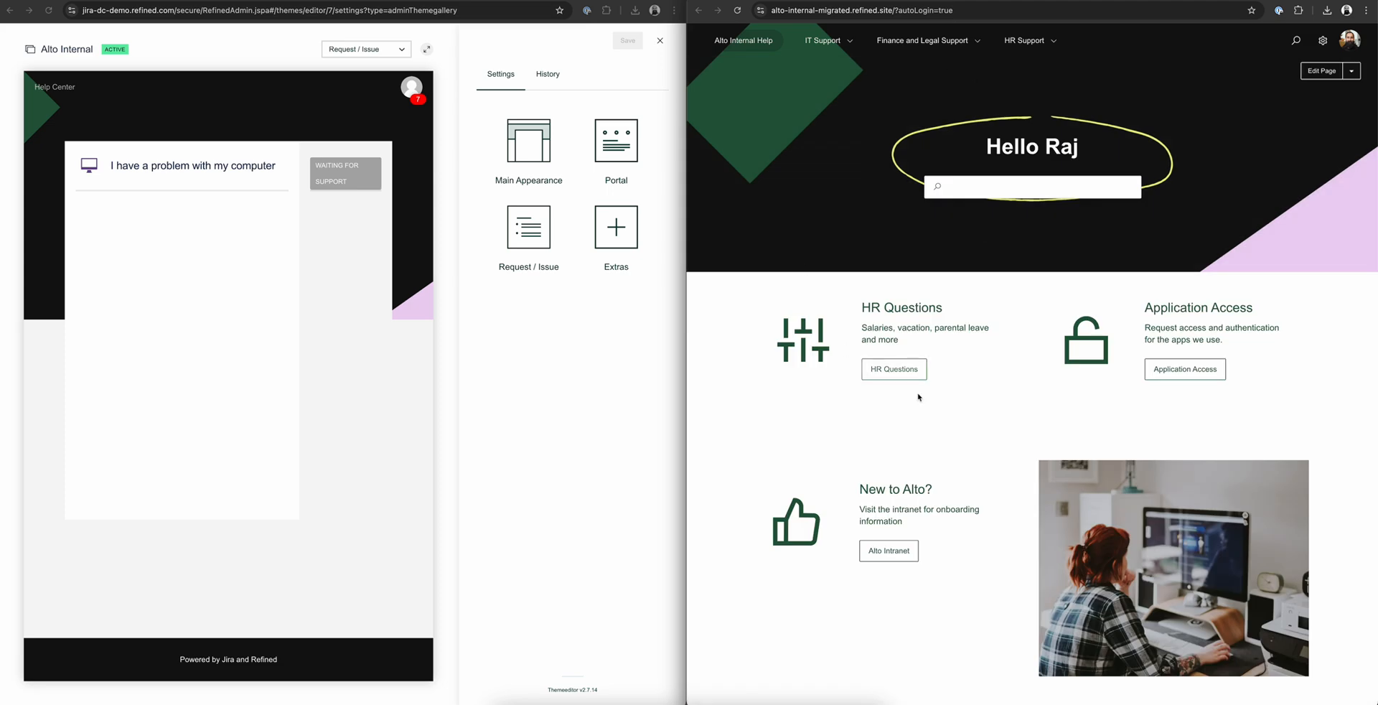
click(109, 1)
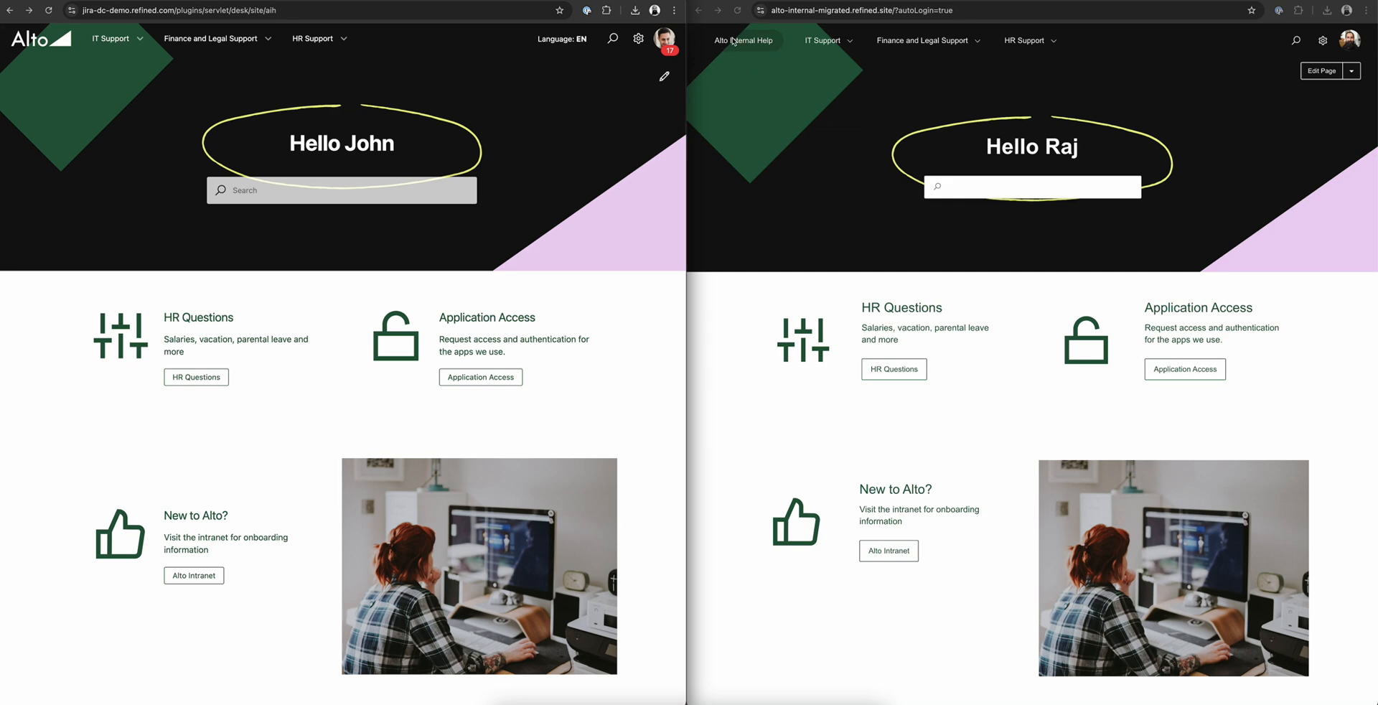
scroll(964, 282, down, 5)
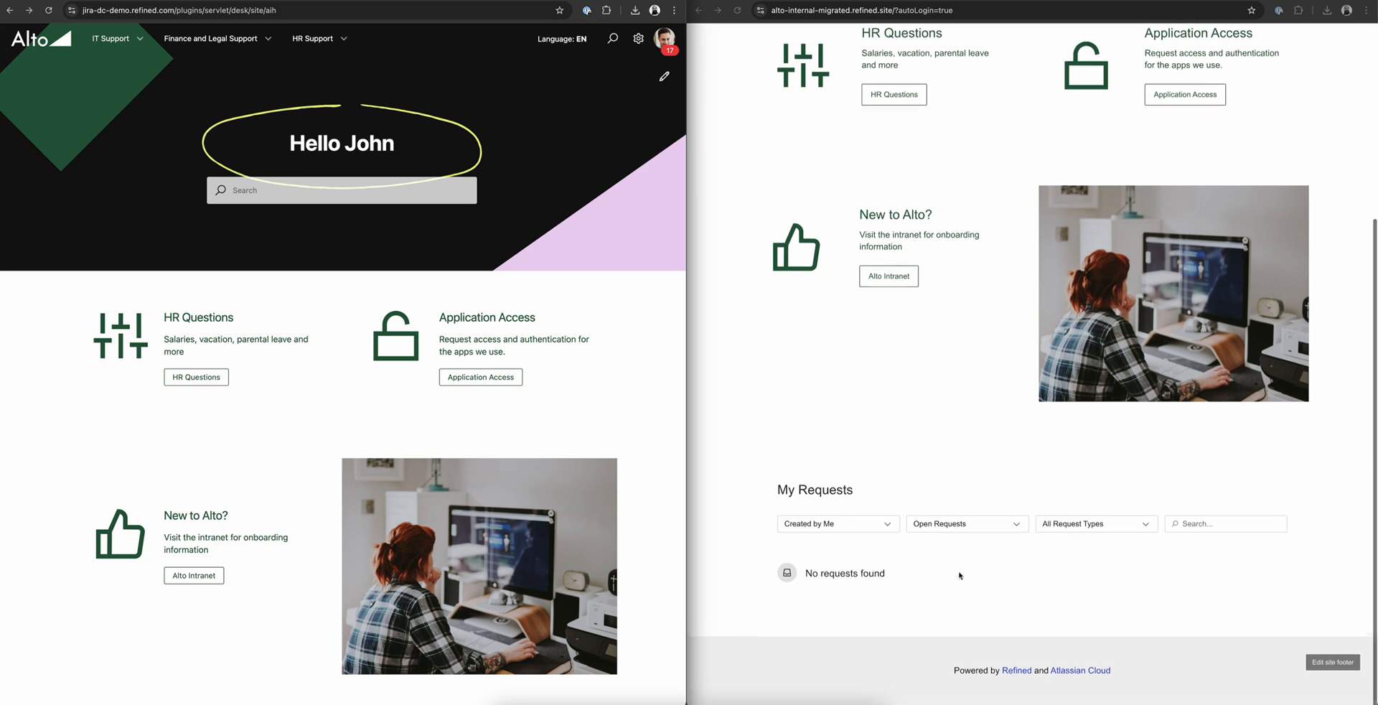
scroll(591, 554, down, 5)
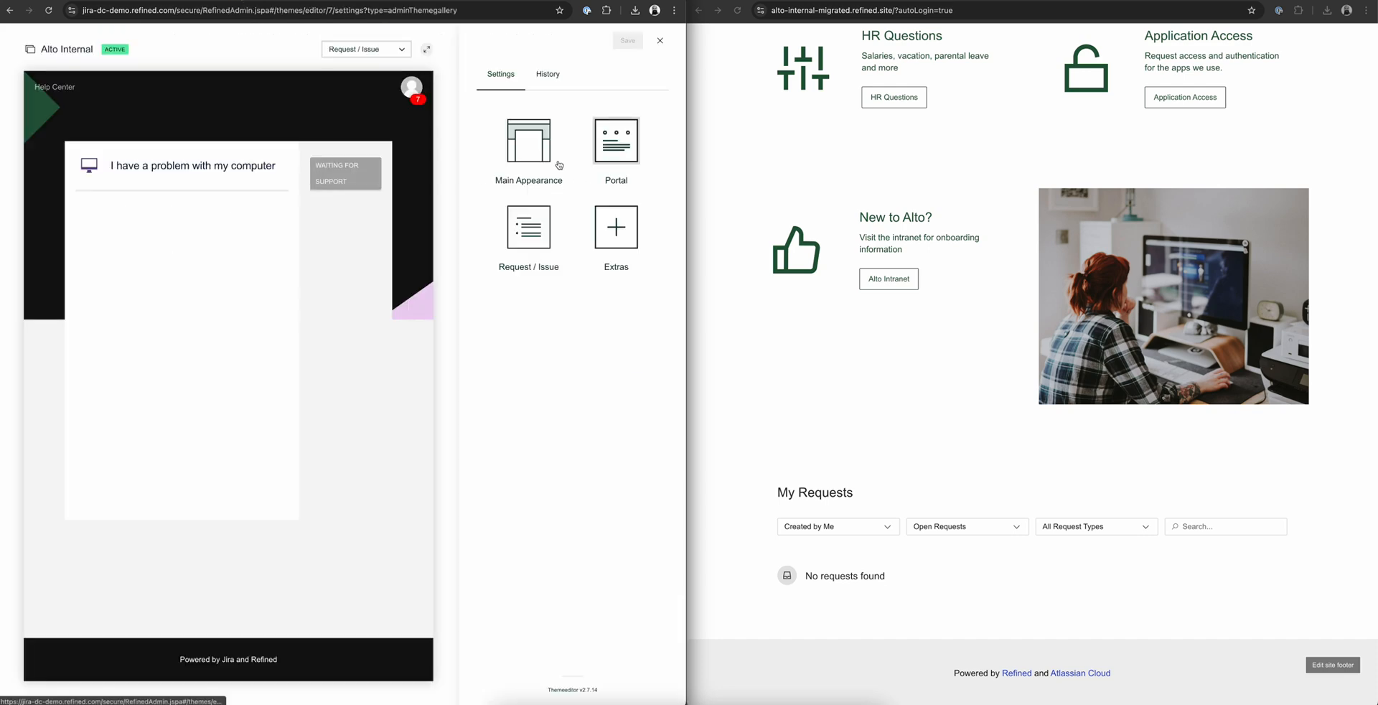
Show the footer settings in the original theme's Main Appearance and open the migrated site's footer for editing
click(529, 142)
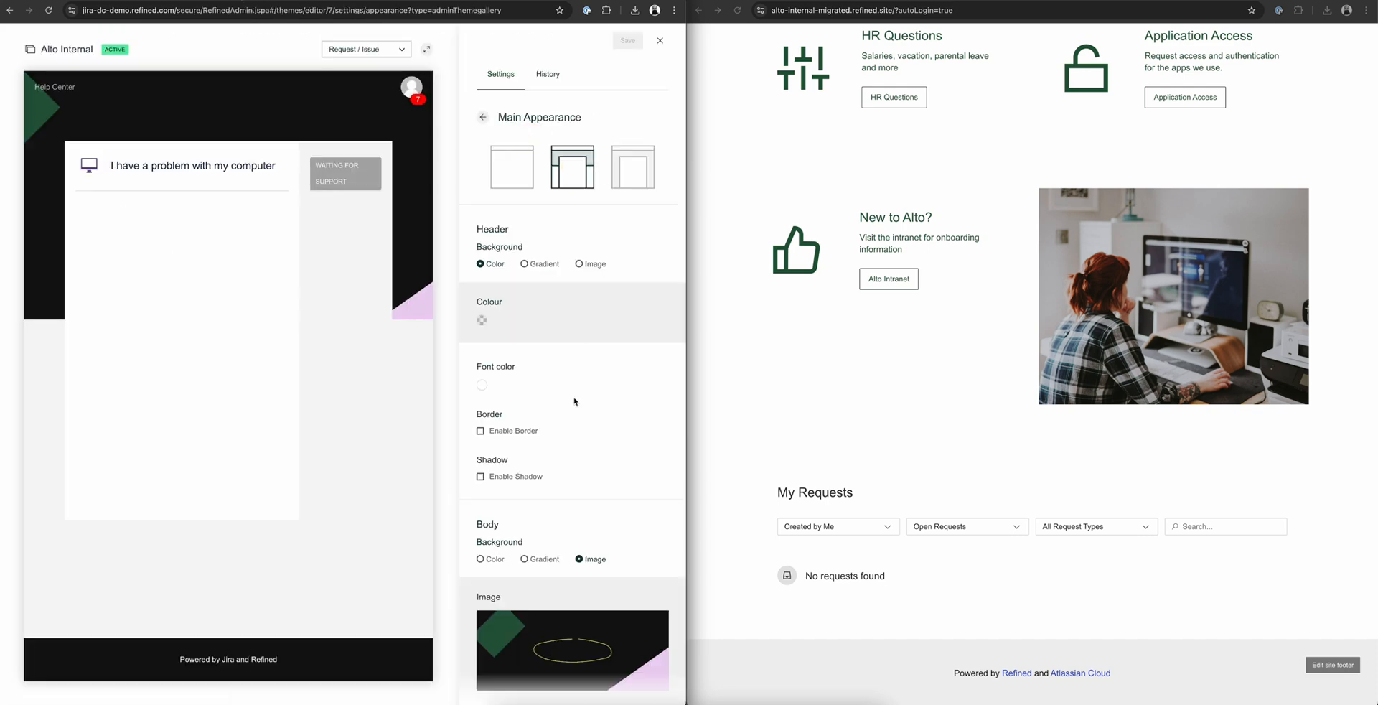
scroll(574, 402, down, 10)
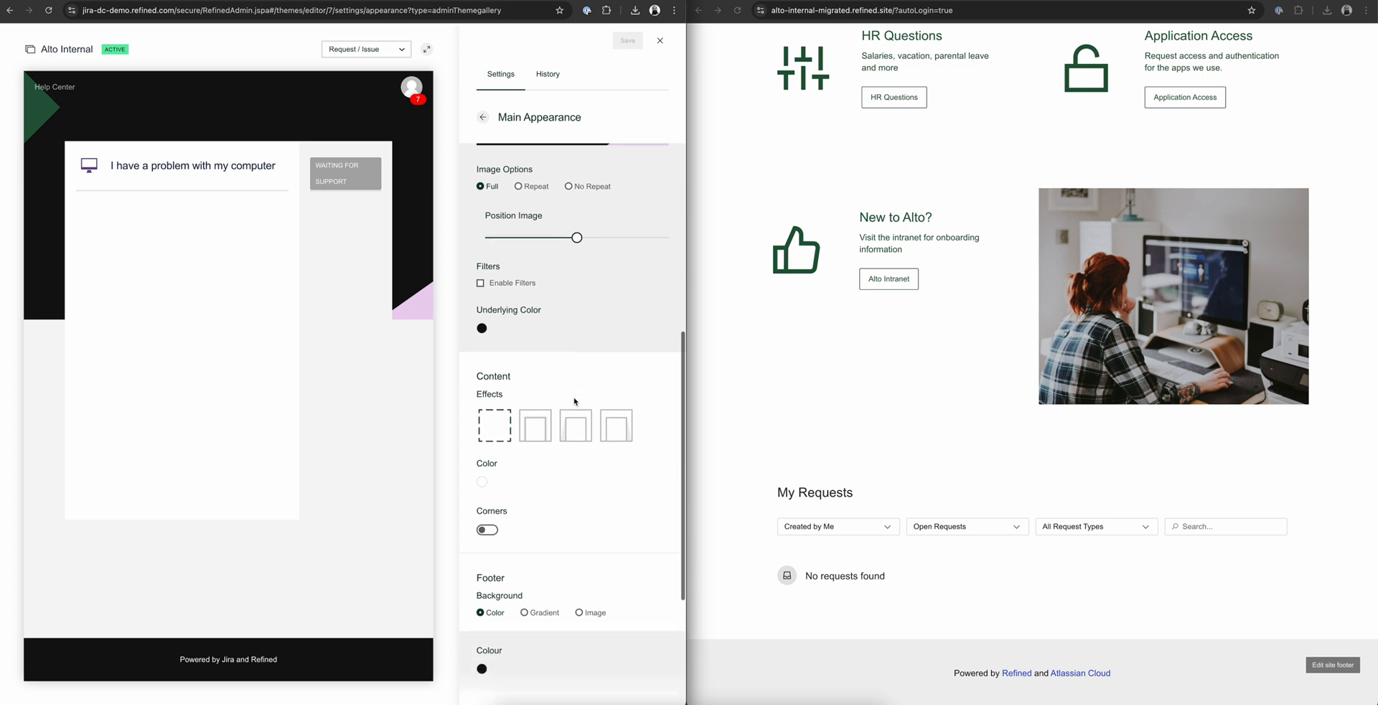
scroll(574, 401, down, 7)
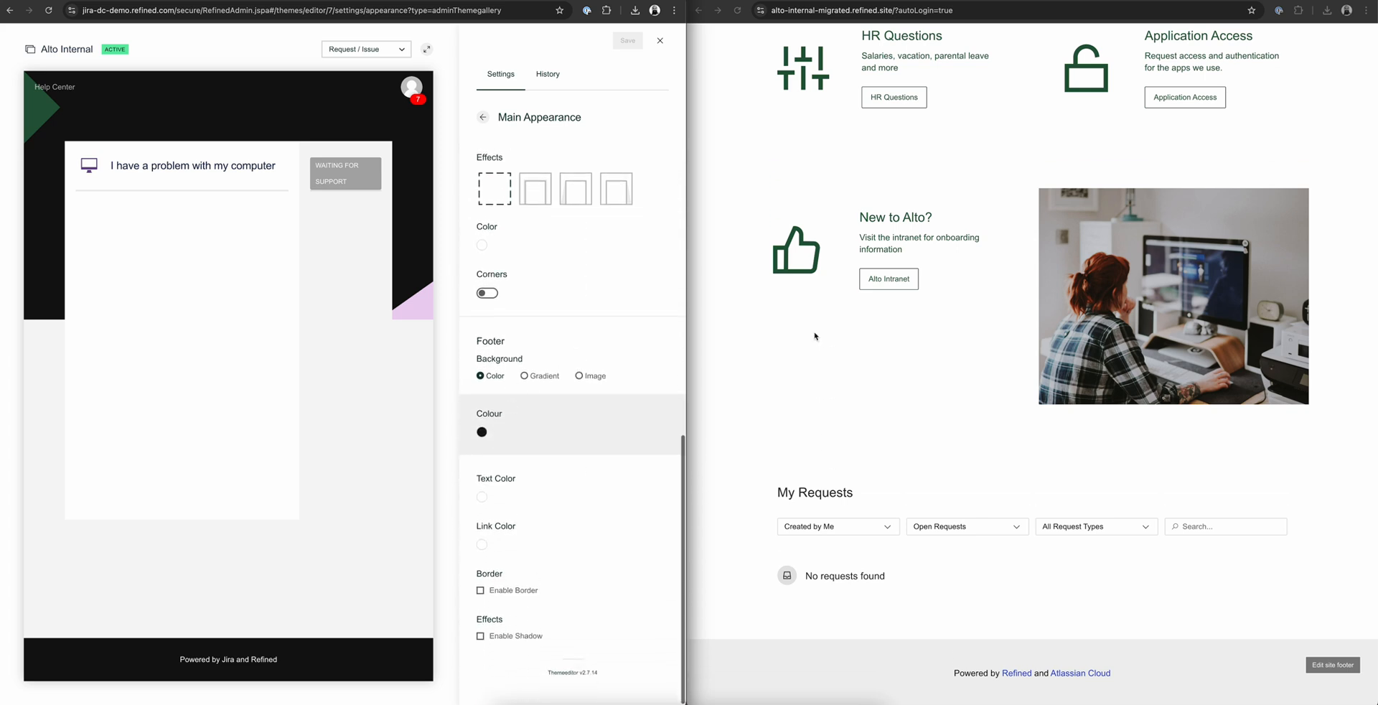
click(1330, 664)
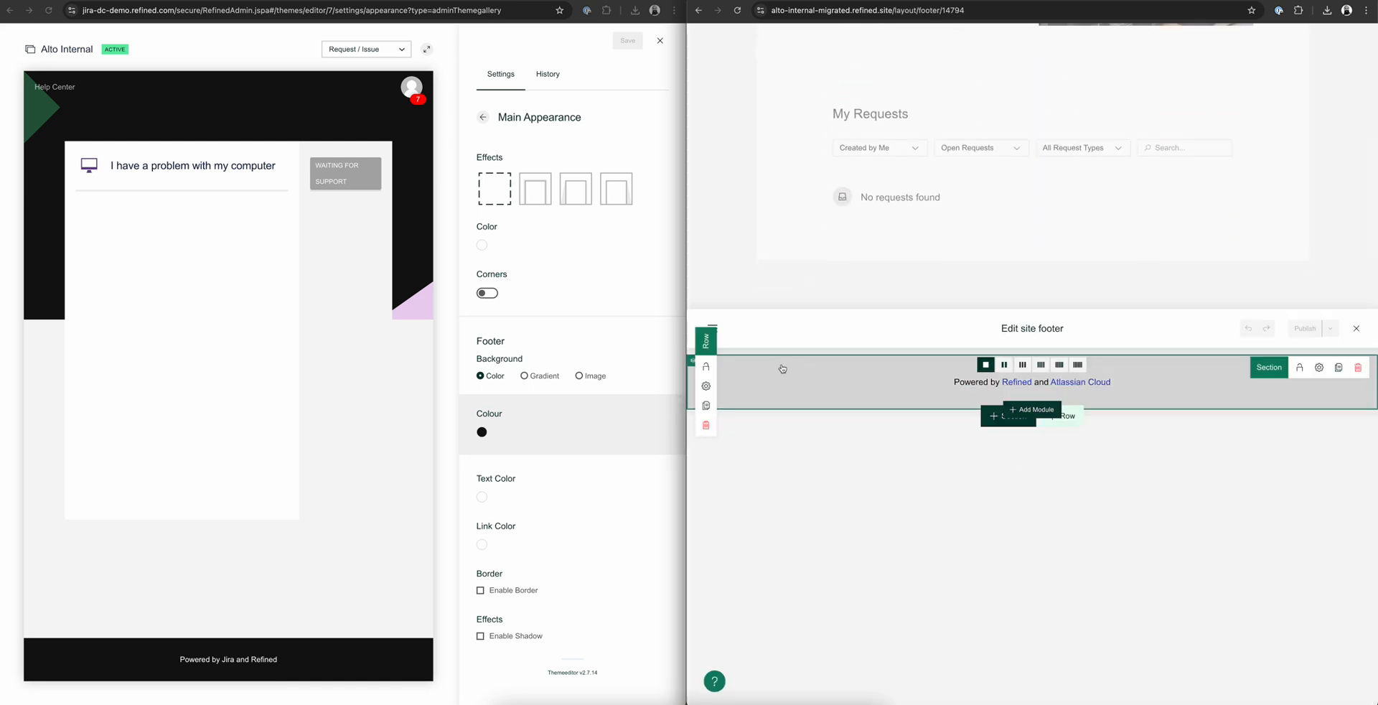
Copy the footer background colour value rgba(17, 17, 17, 1) from the original Alto Internal theme
click(481, 433)
click(486, 565)
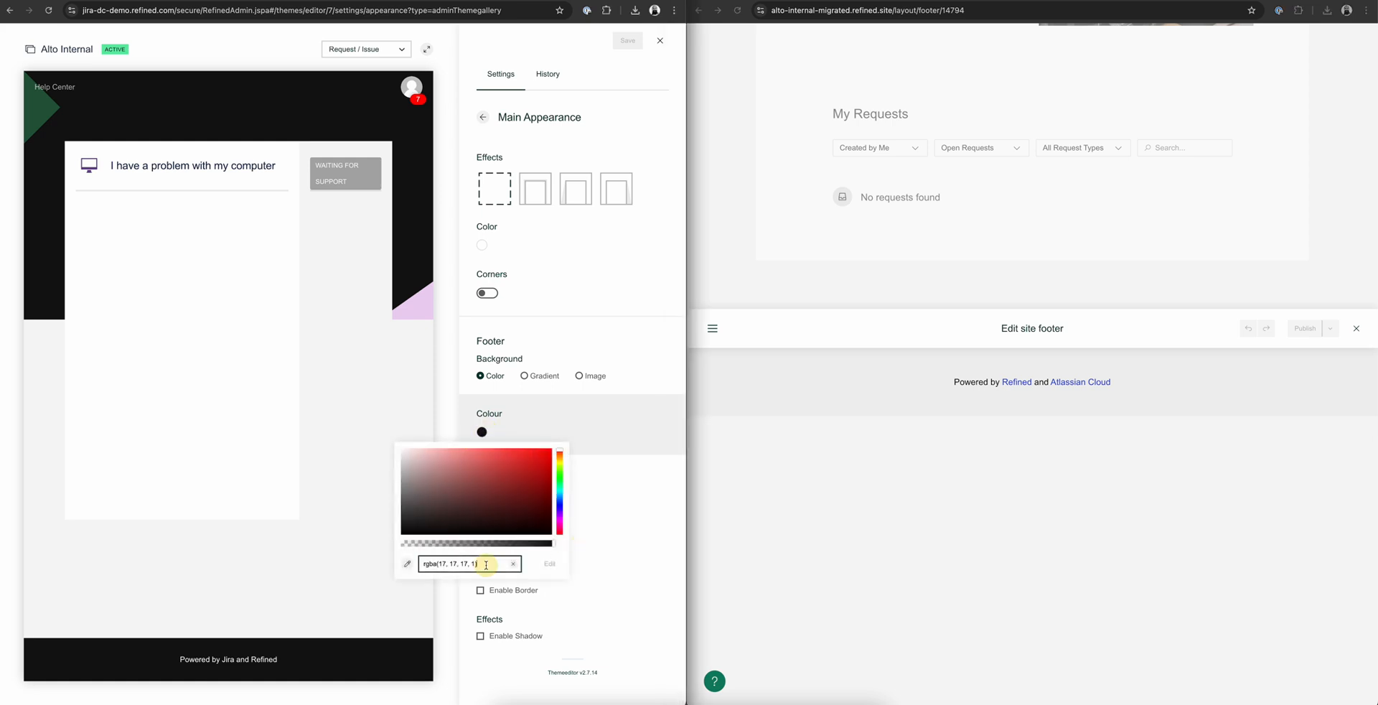
drag(485, 565, 421, 564)
key(super+c)
click(603, 516)
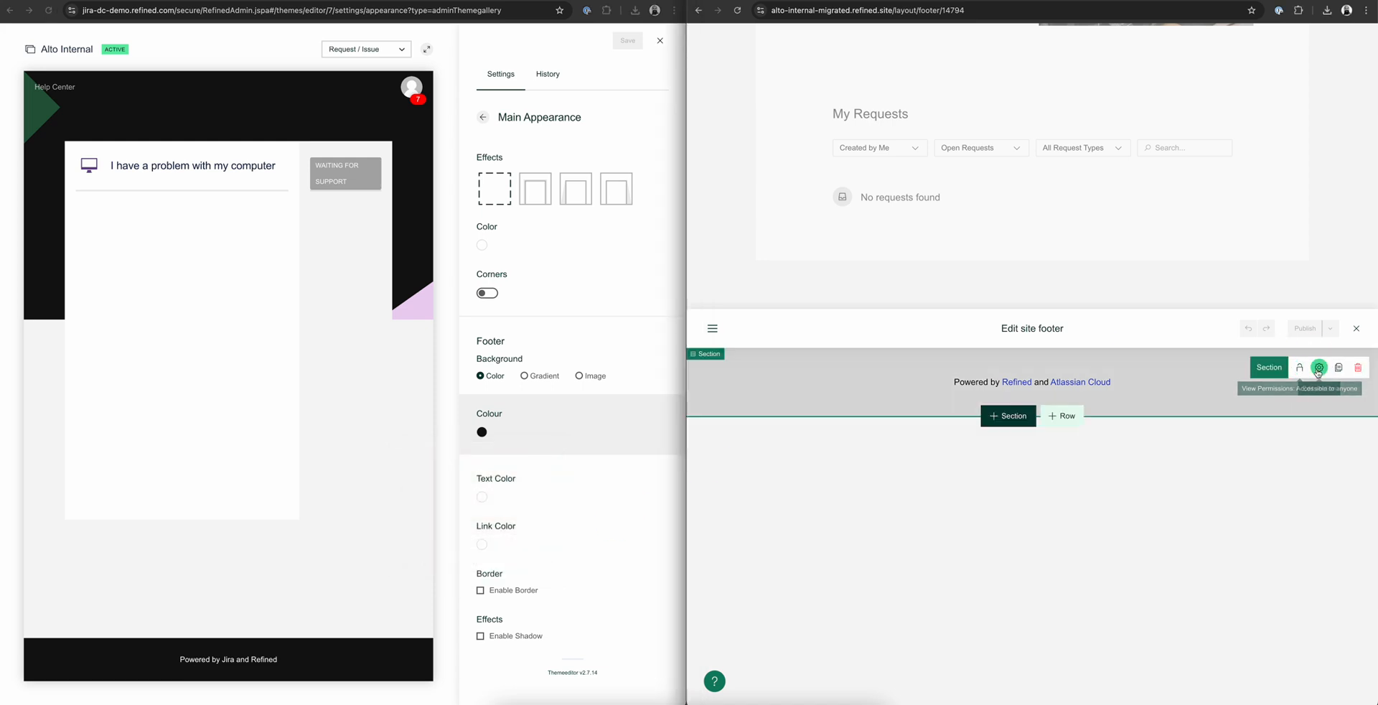
Try to paste the copied colour as the background of the migrated site's footer section
click(1318, 368)
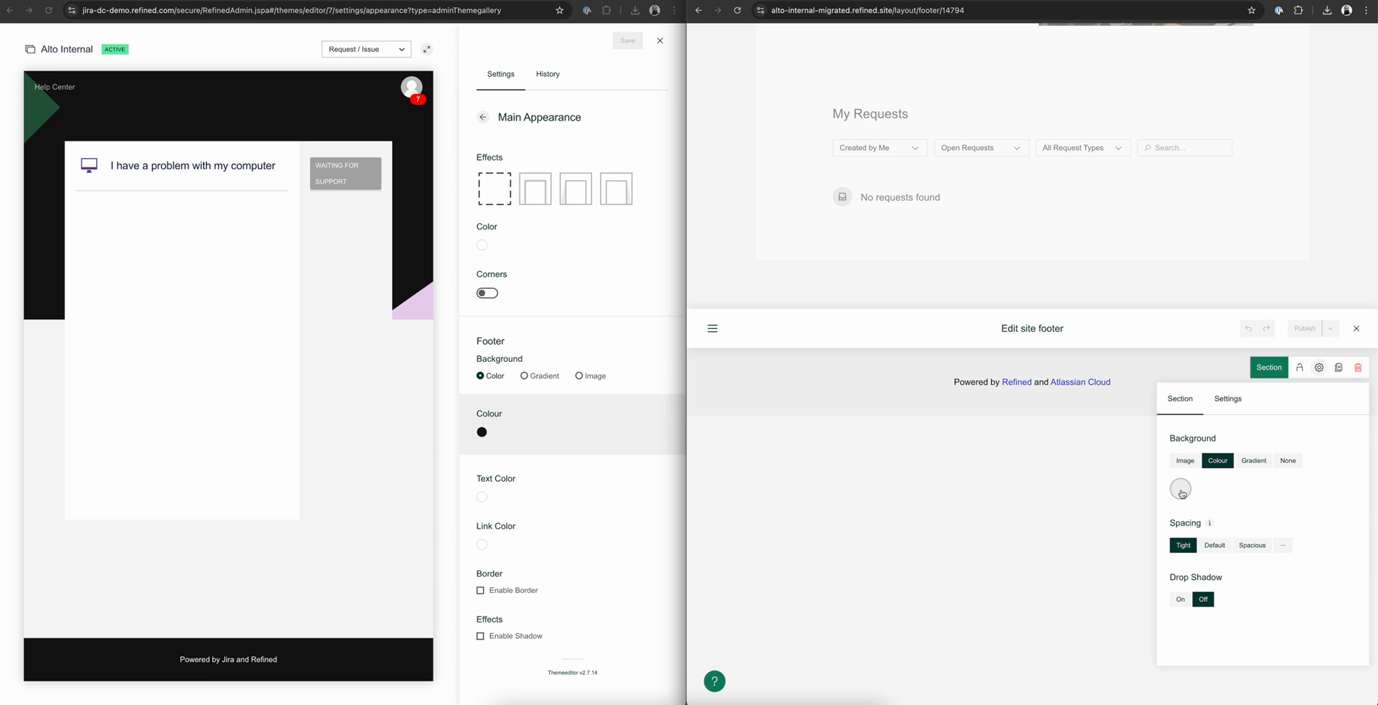
click(1181, 490)
drag(1189, 622, 1107, 622)
key(super+v)
click(1024, 496)
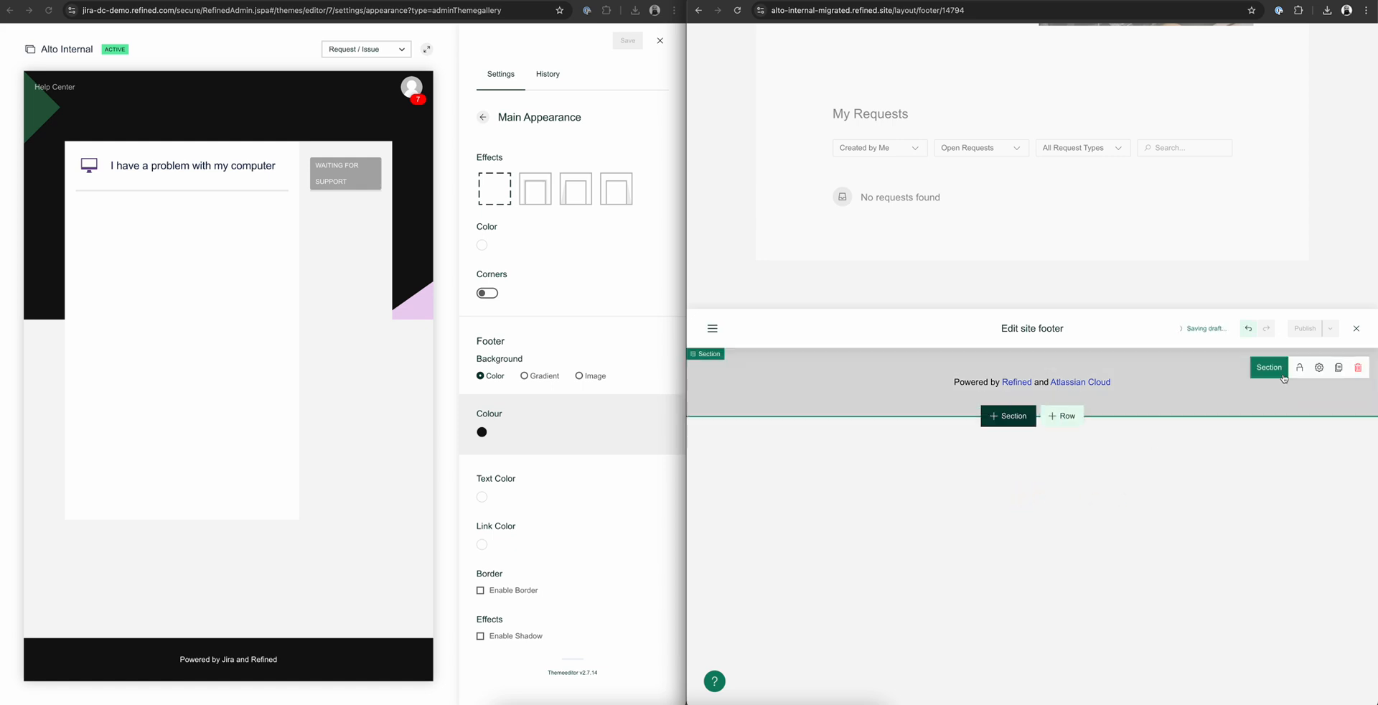
Enter rgba(17, 17, 17, 1) as the footer section's background colour and set its spacing to Default
click(1318, 367)
click(1180, 488)
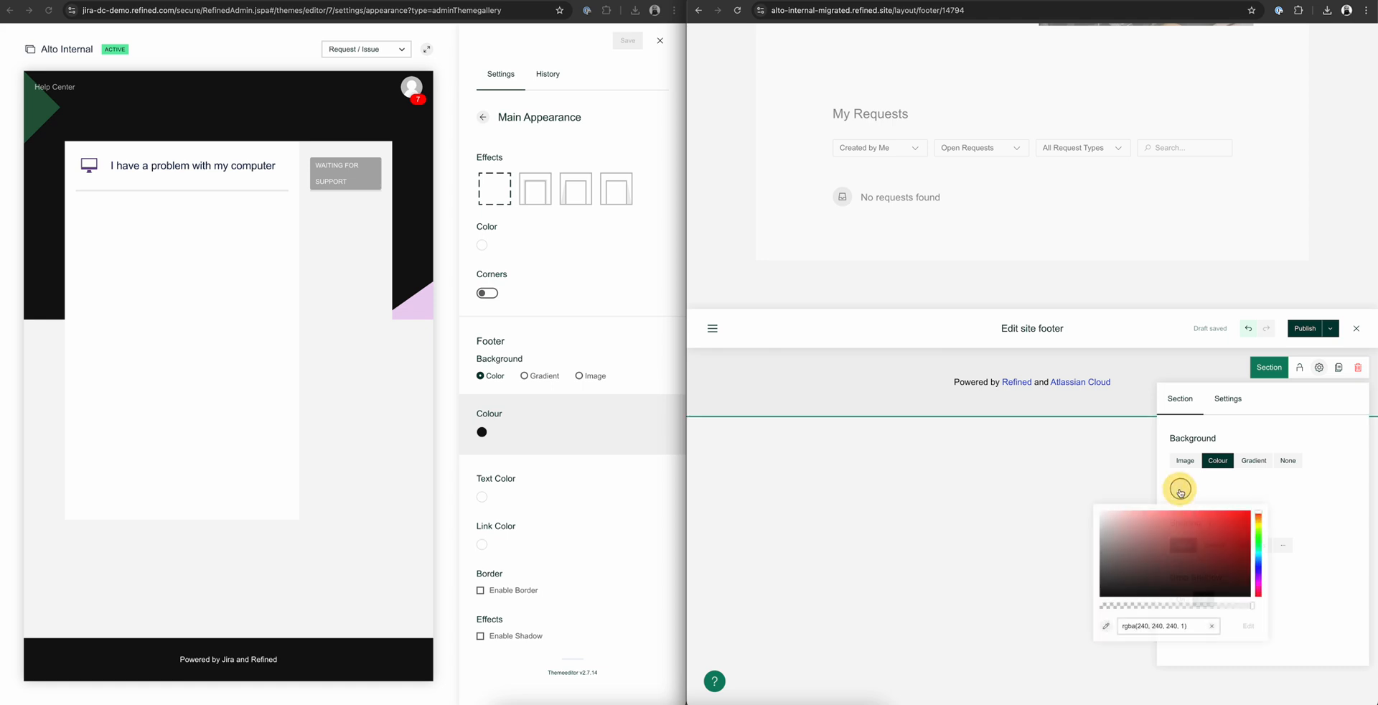
drag(1204, 625, 1118, 627)
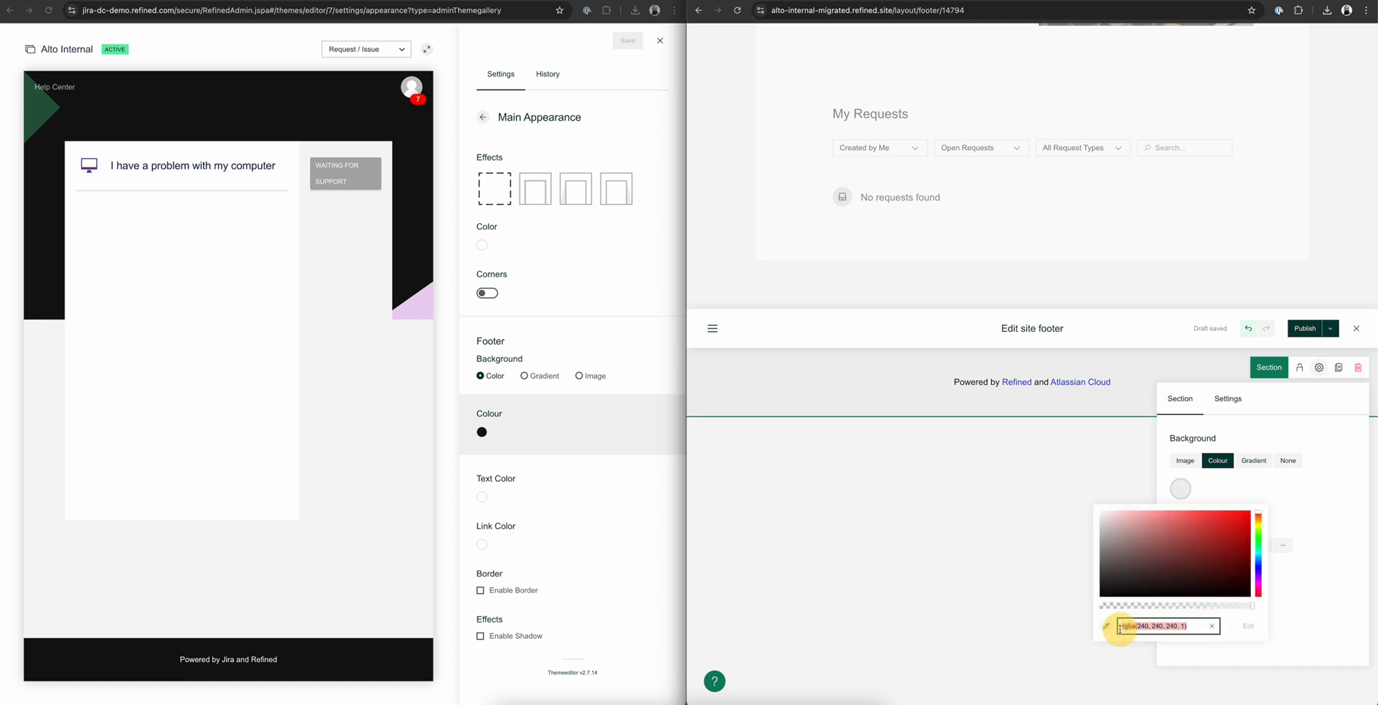
key(ctrl+v)
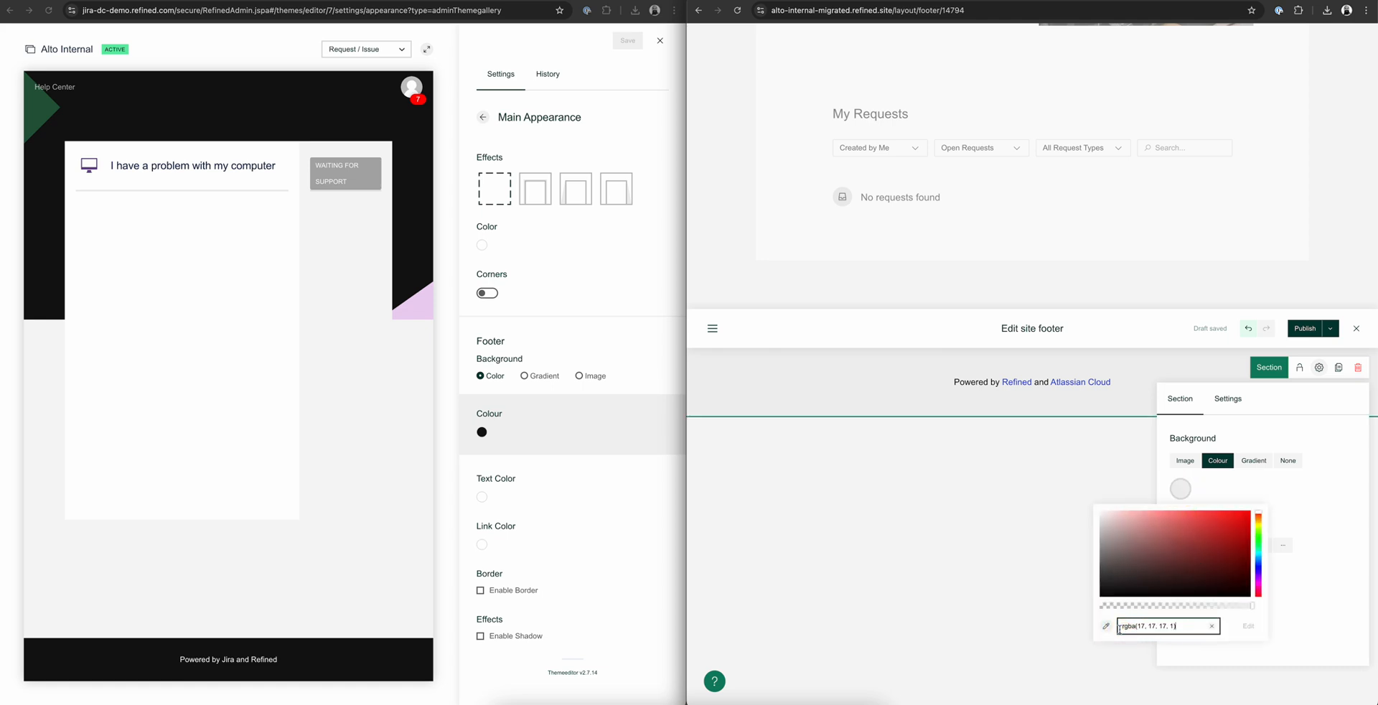
click(1301, 594)
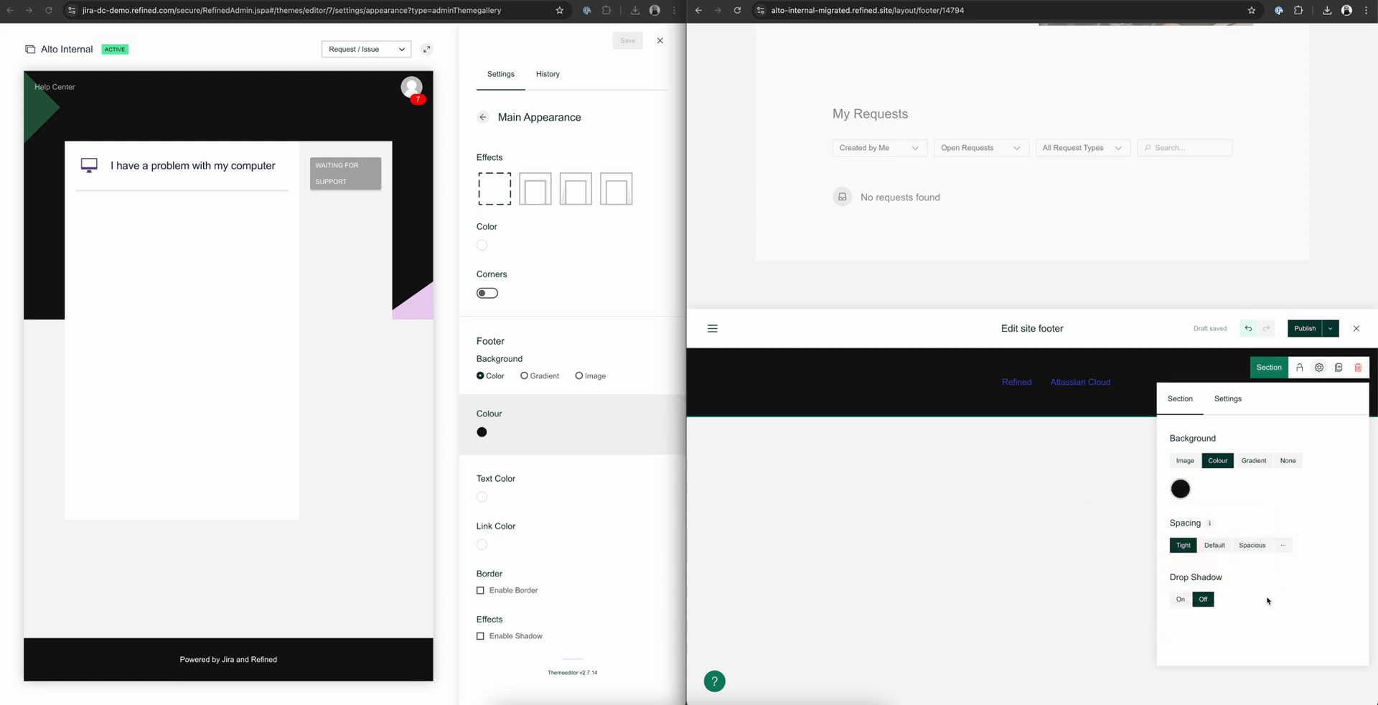
click(1249, 551)
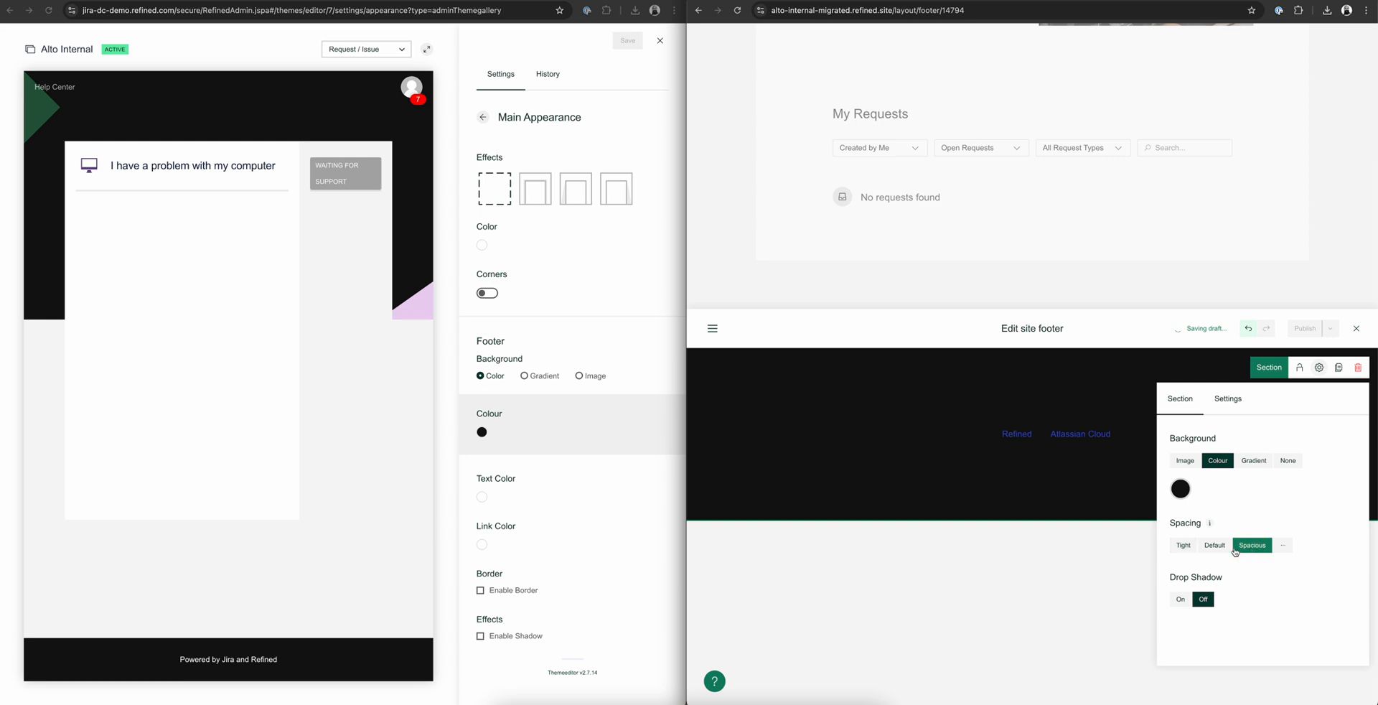
click(1224, 549)
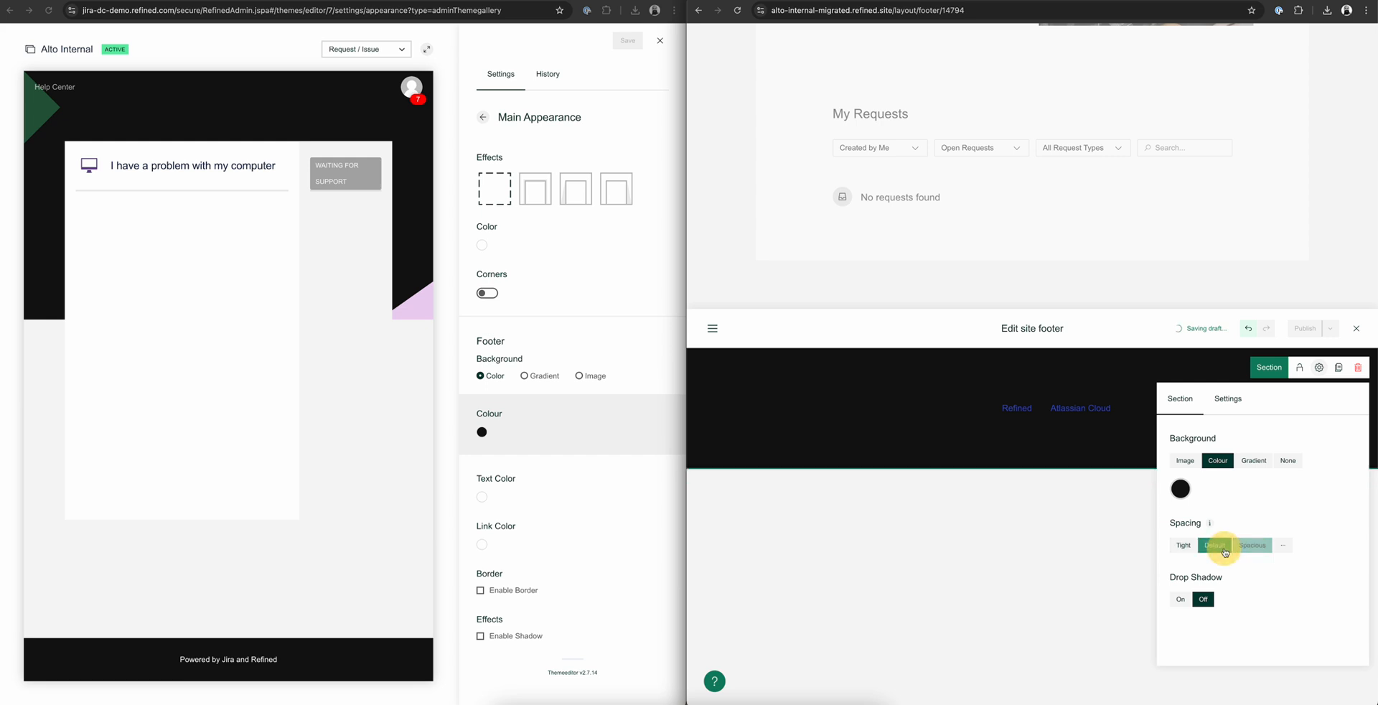
click(1076, 513)
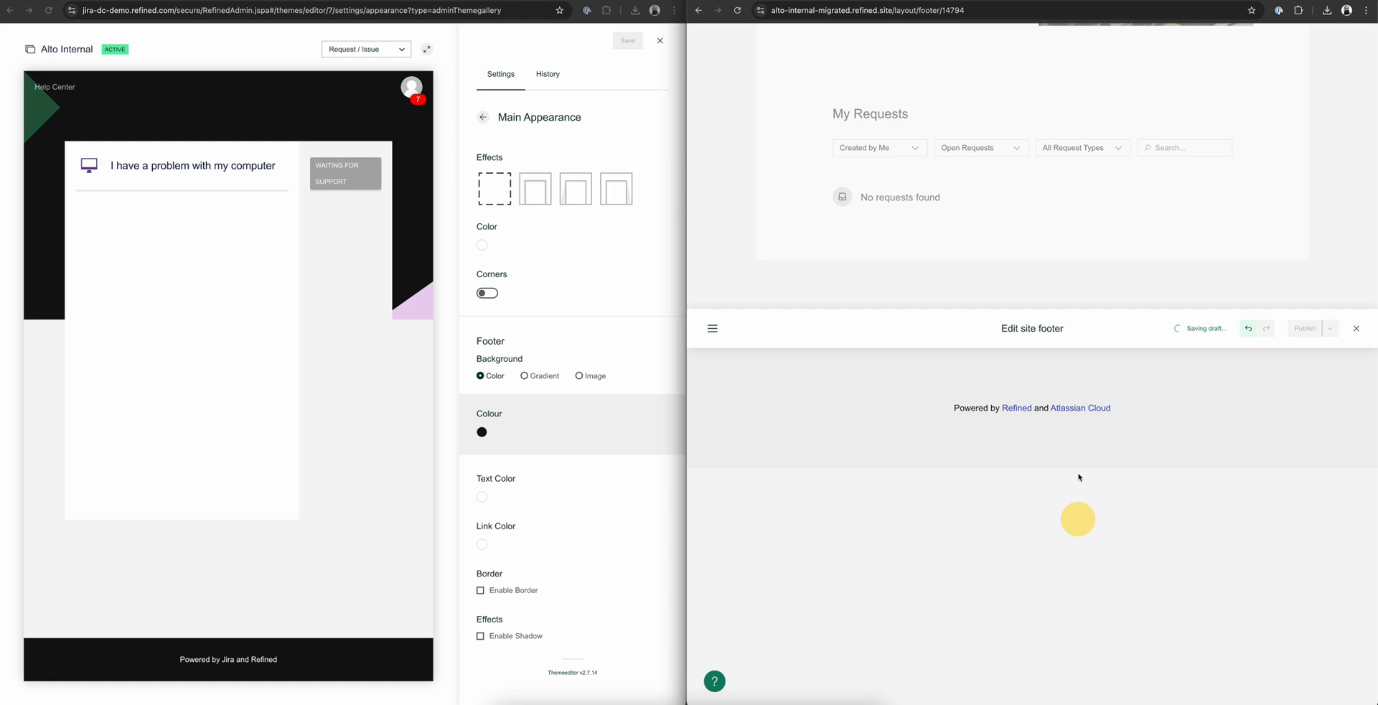
Change the colour of the whole "Powered by Refined and Atlassian Cloud" footer text to near-white
click(1122, 418)
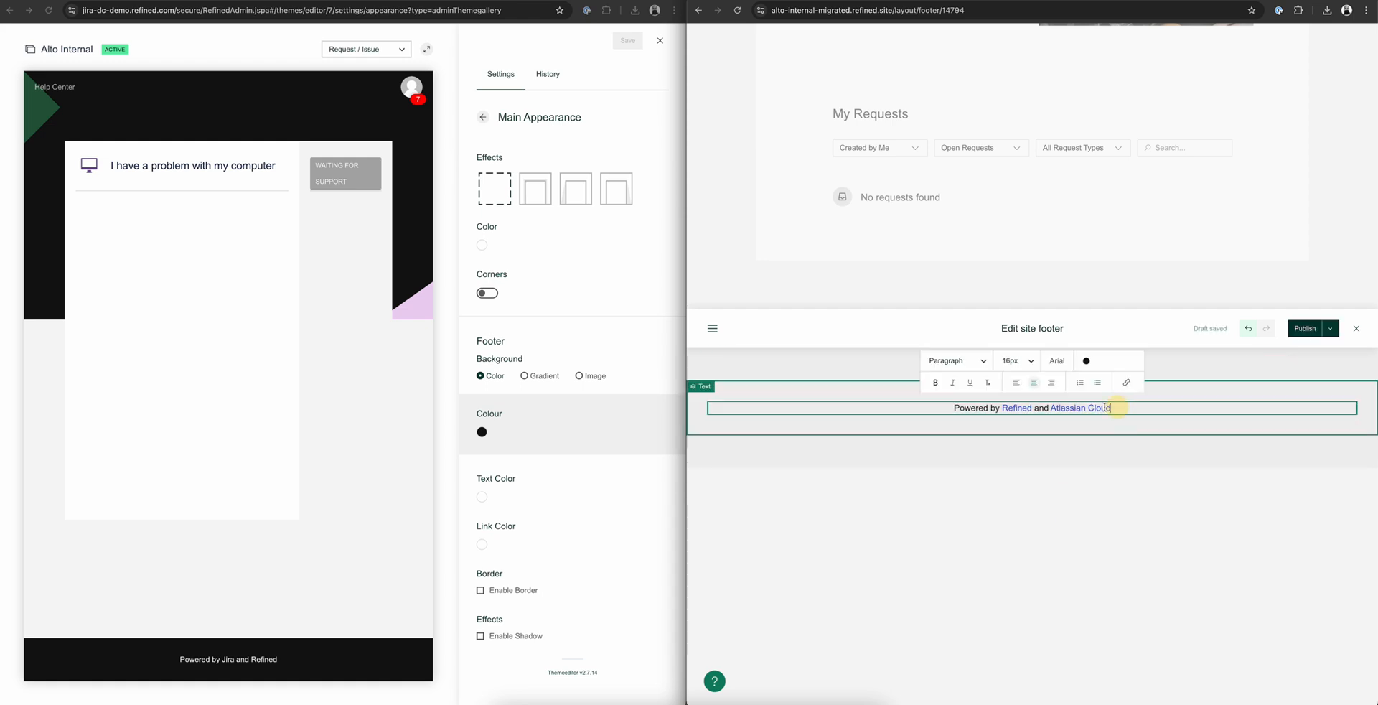
drag(1114, 408, 950, 408)
click(1086, 362)
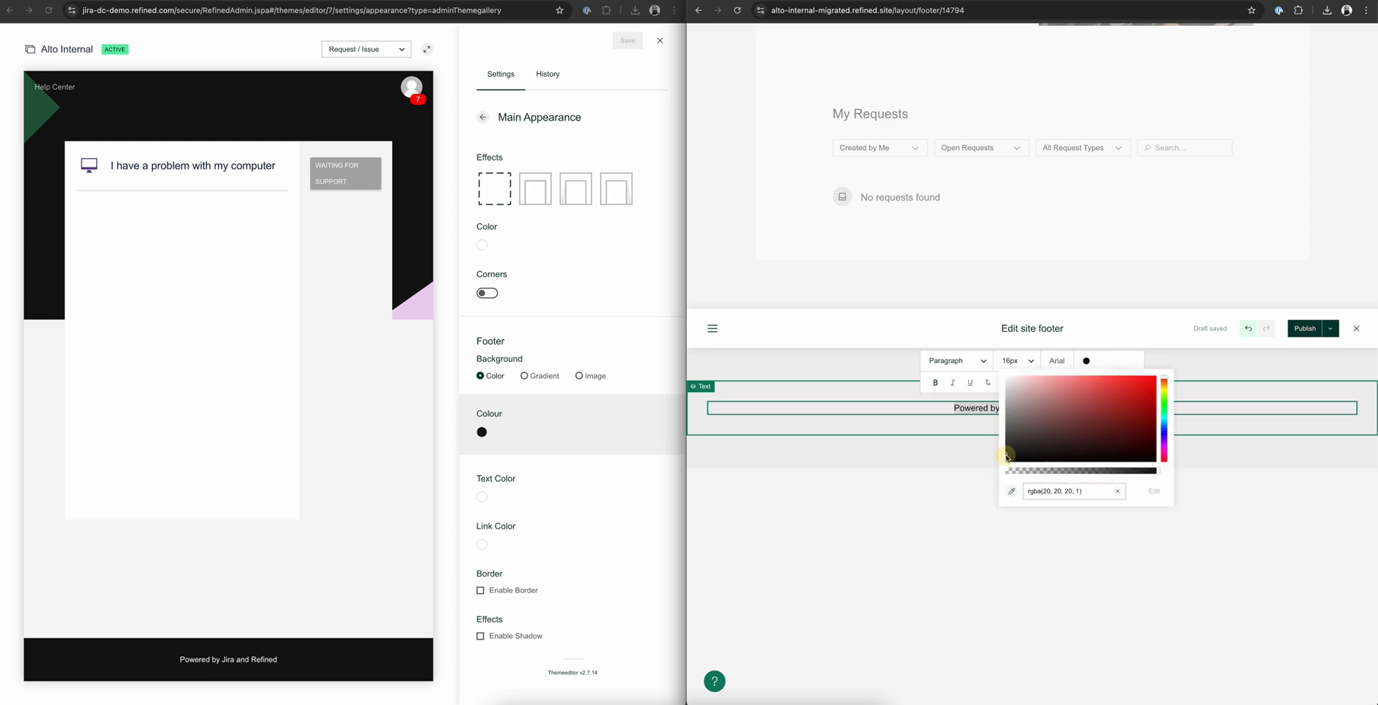
click(1007, 379)
click(1150, 590)
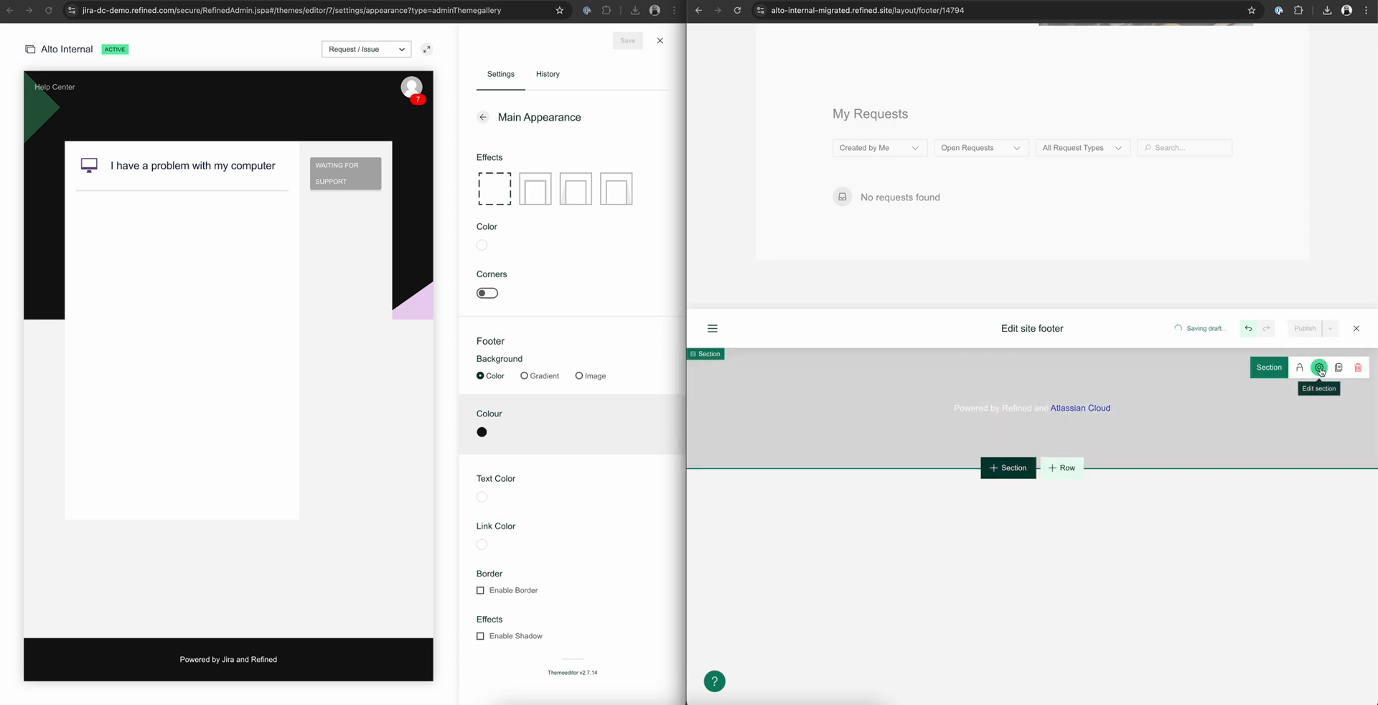
Set the footer section's background colour to rgba(17, 17, 17, 1) again and publish the site footer
click(1319, 372)
click(1180, 488)
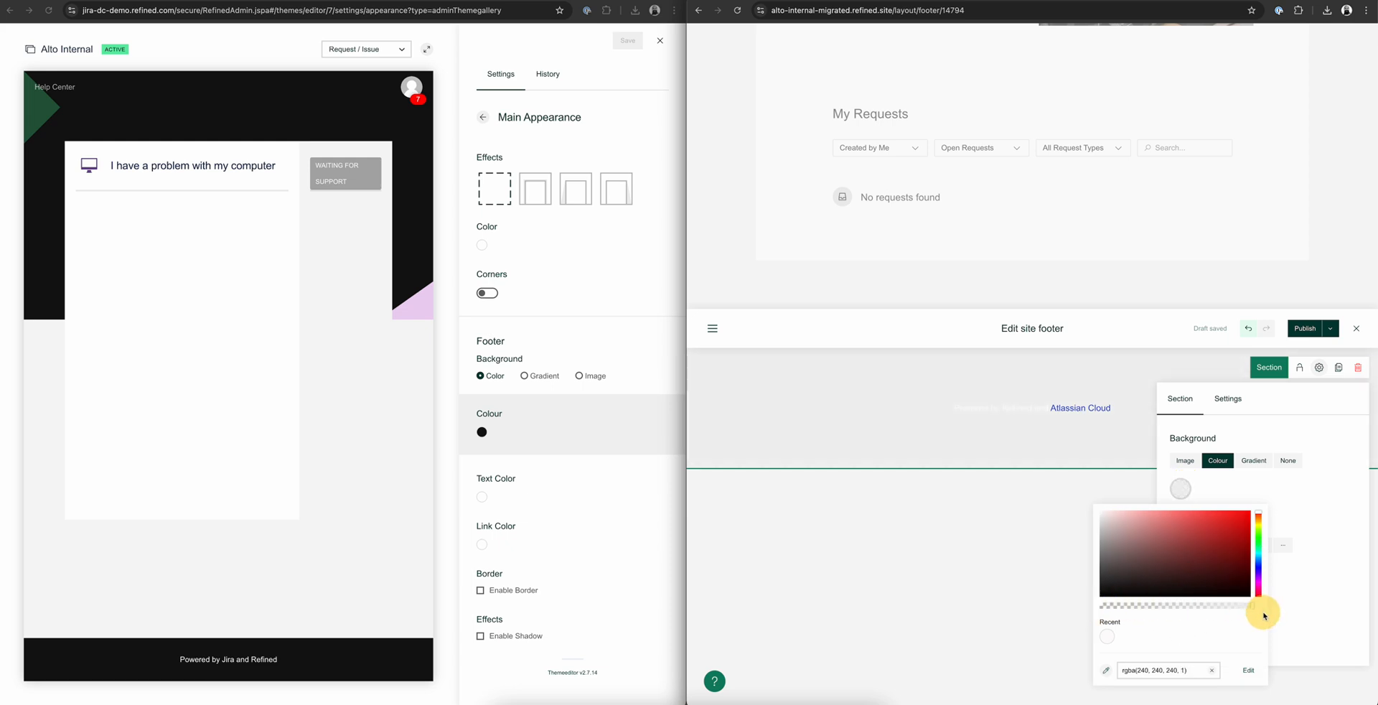
click(1198, 676)
text(rgba(17, 17, 17, 1))
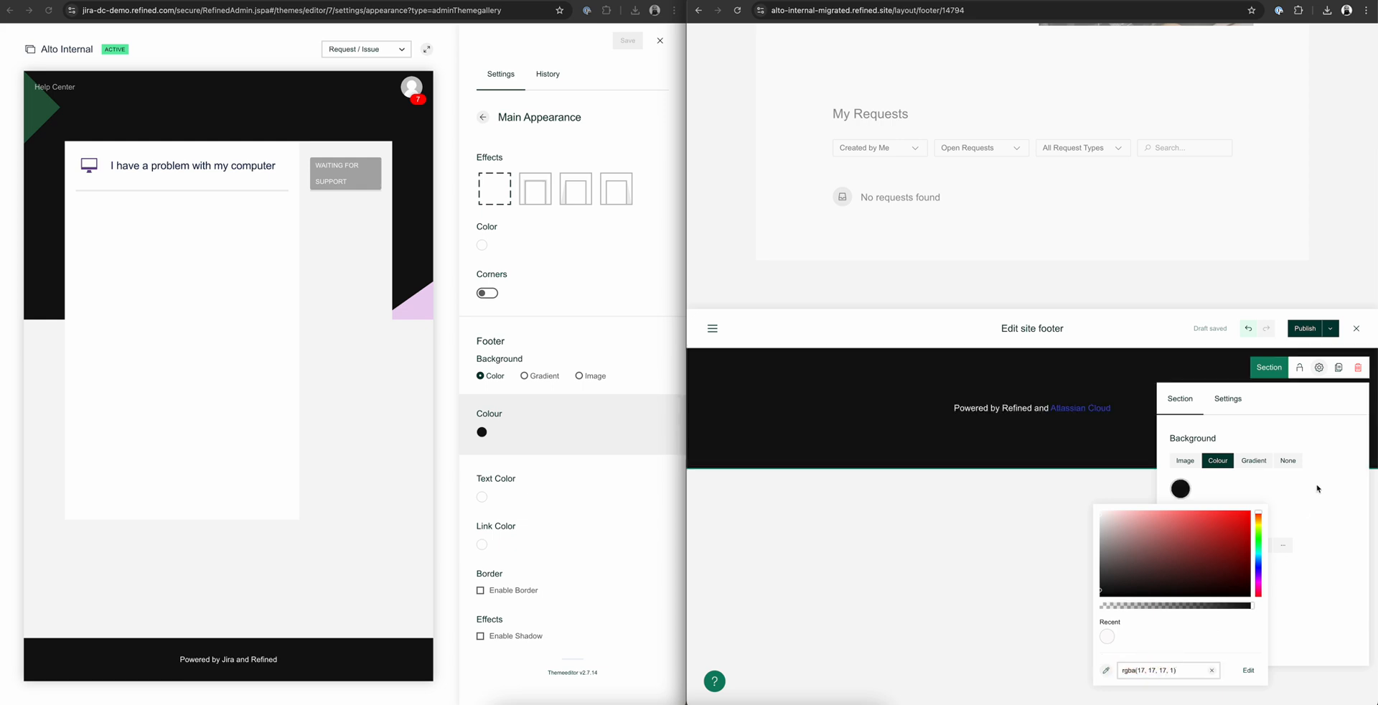
click(1036, 575)
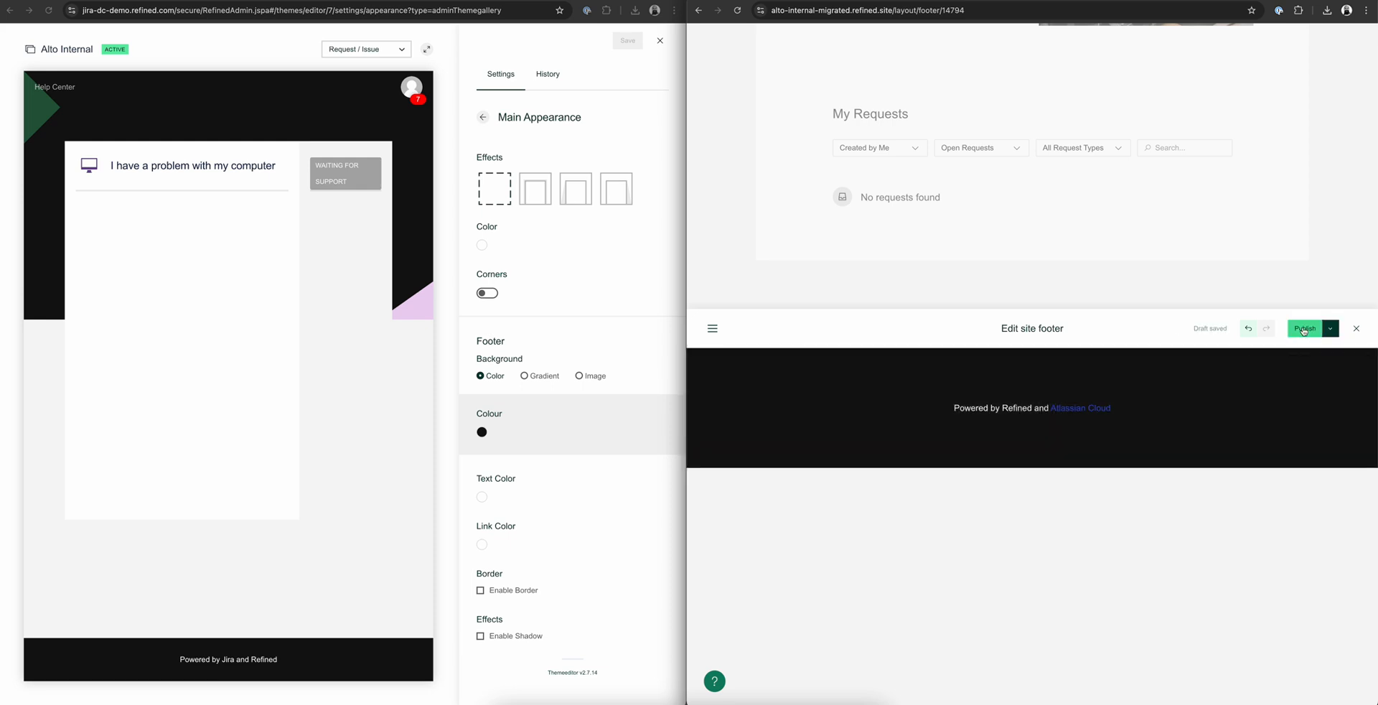
click(1303, 328)
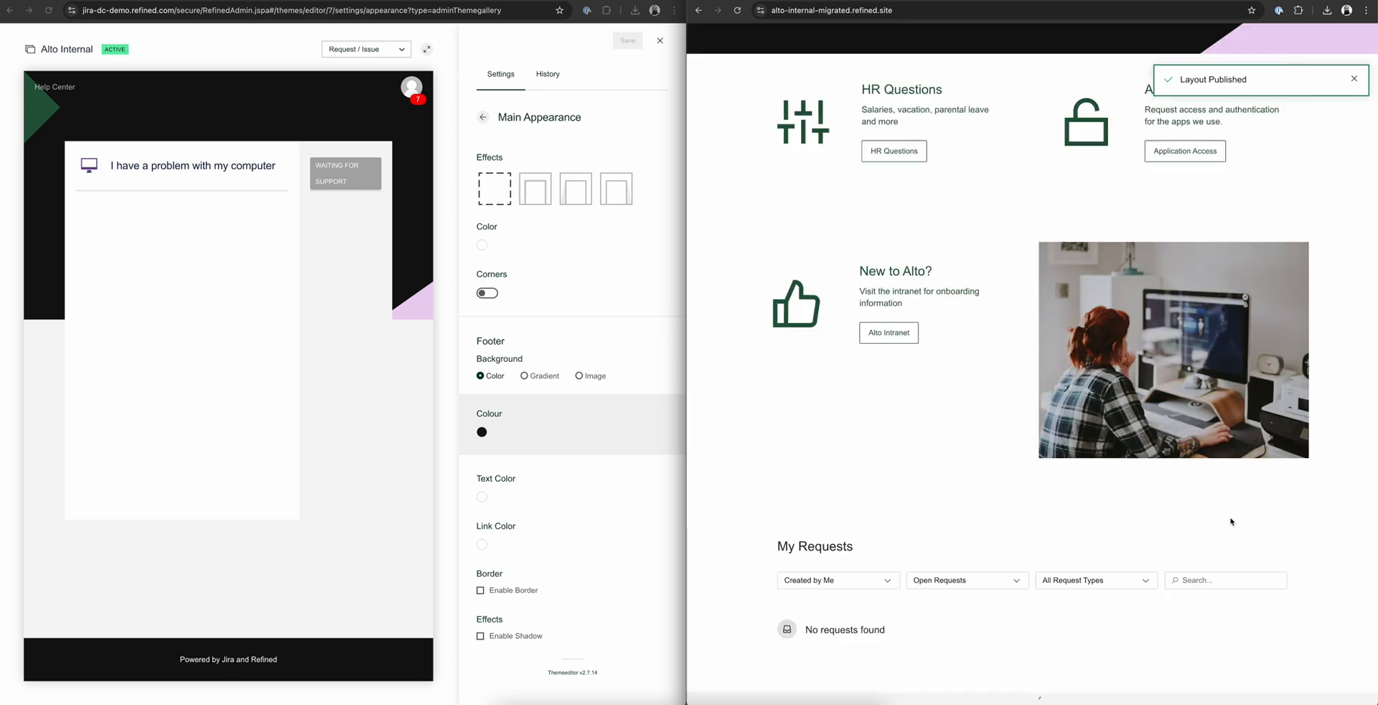
scroll(1230, 519, down, 2)
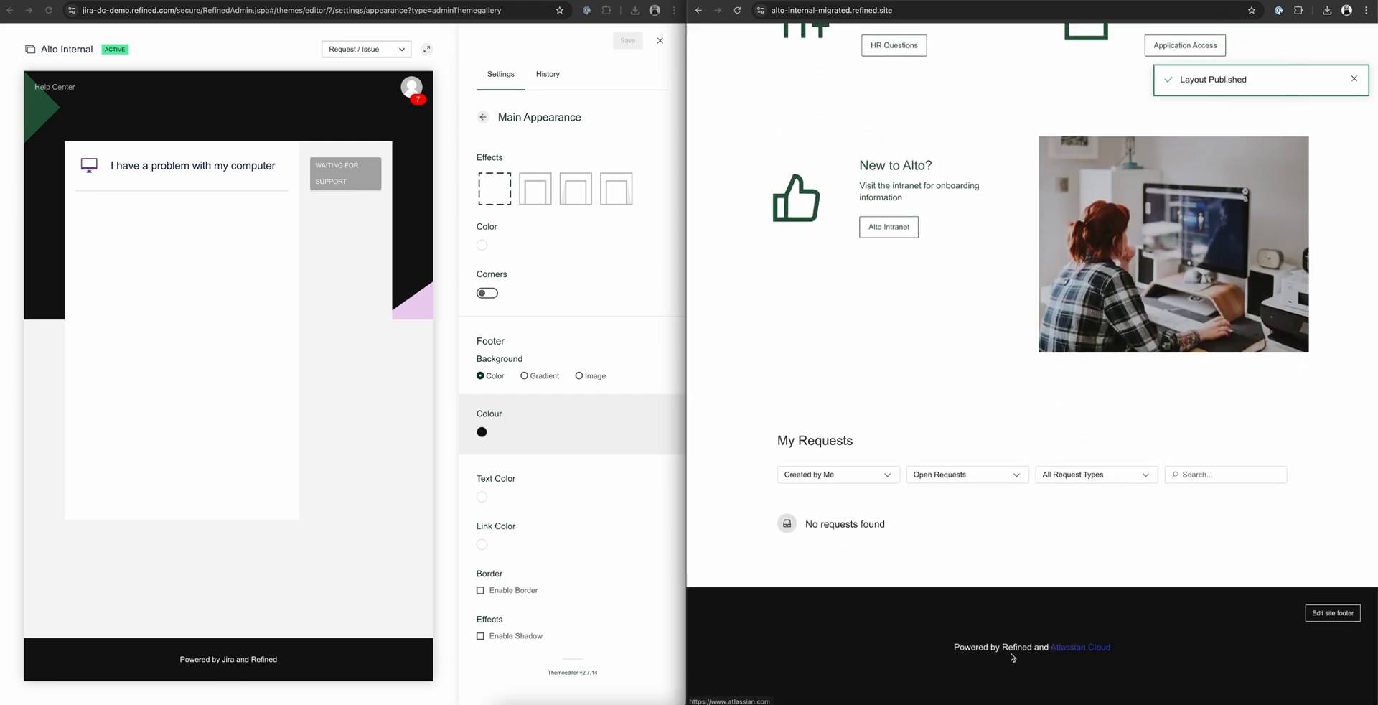
Recolour the footer's Atlassian Cloud link with the recent near-white rgba(253, 251, 251, 1) and publish the site footer again
click(1320, 613)
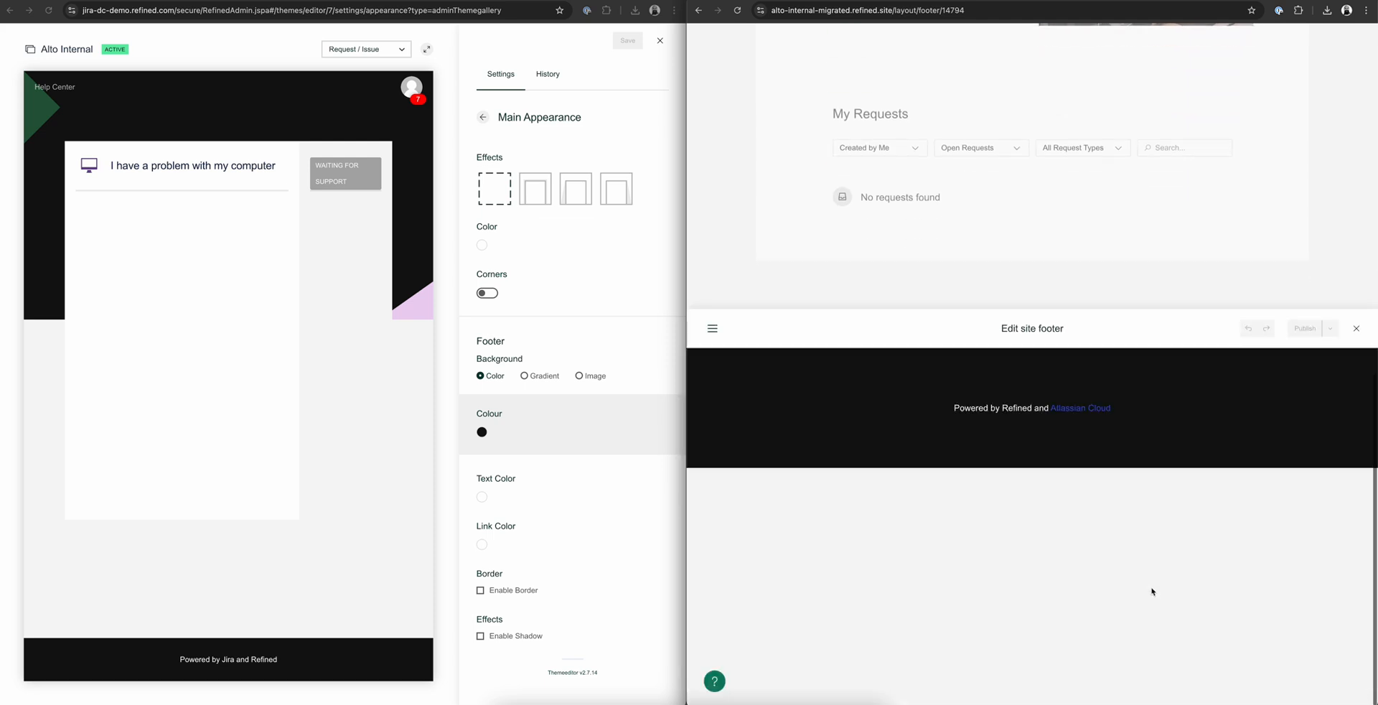
click(1123, 409)
drag(1115, 409, 1049, 409)
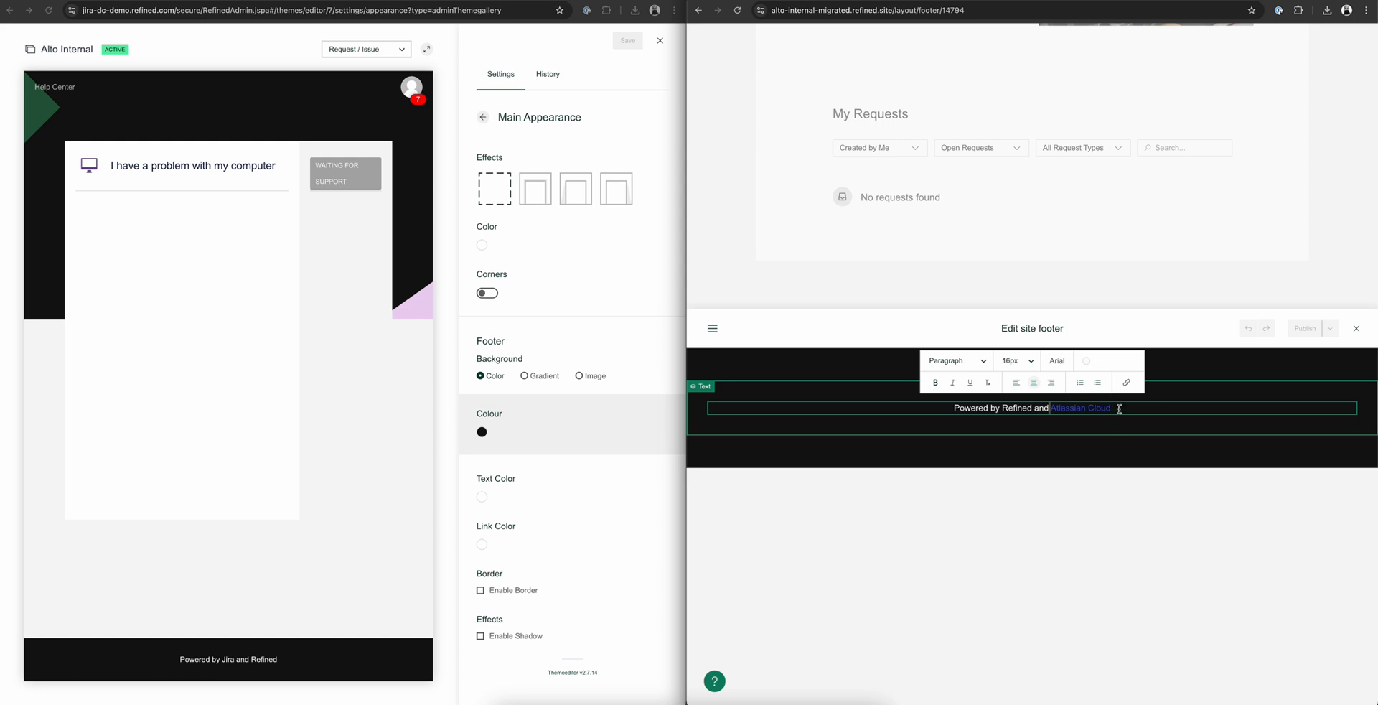
click(1046, 408)
click(1086, 409)
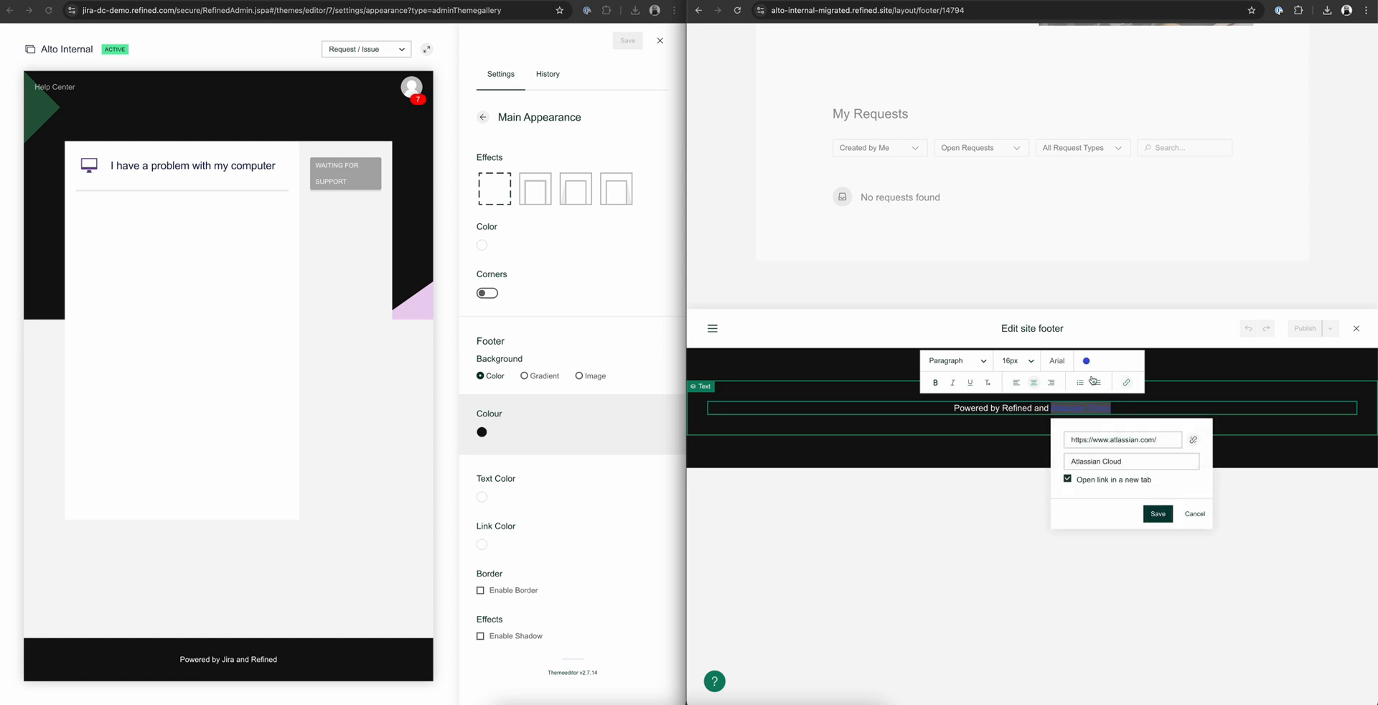
click(1086, 361)
click(1011, 501)
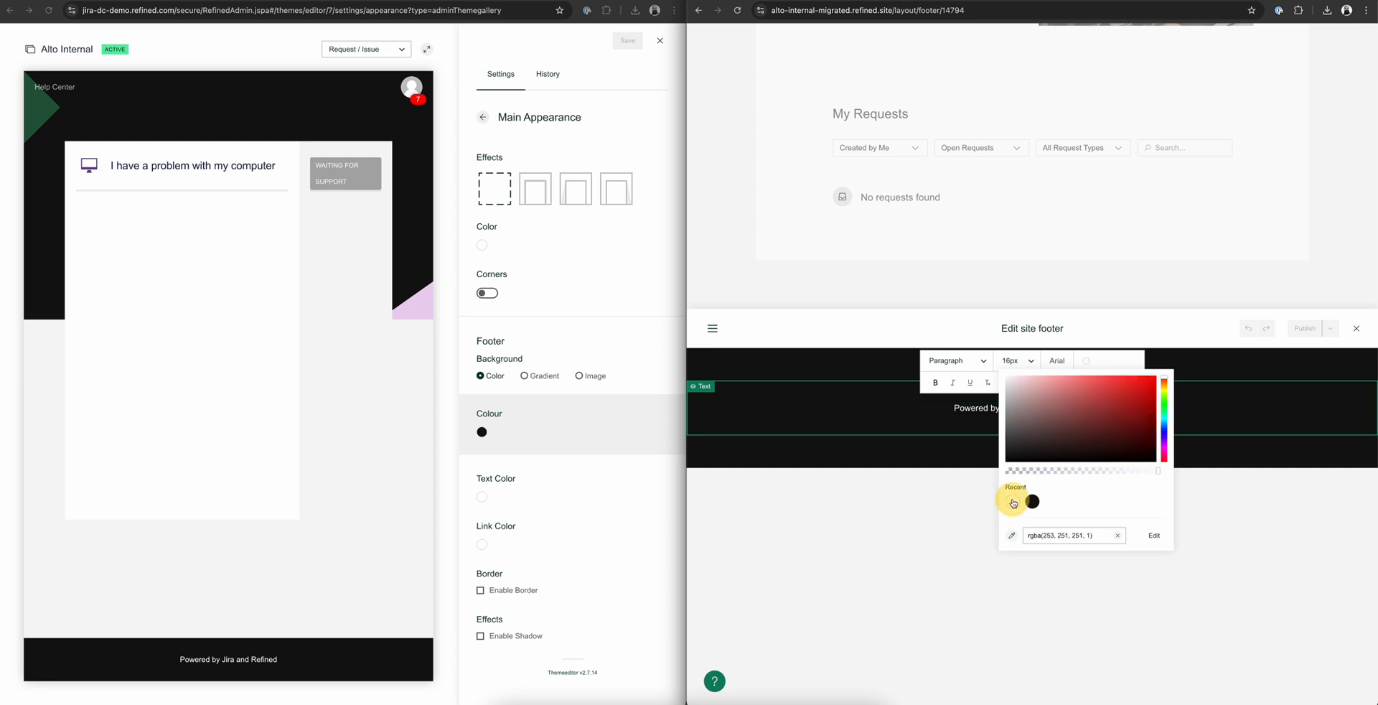
click(1276, 532)
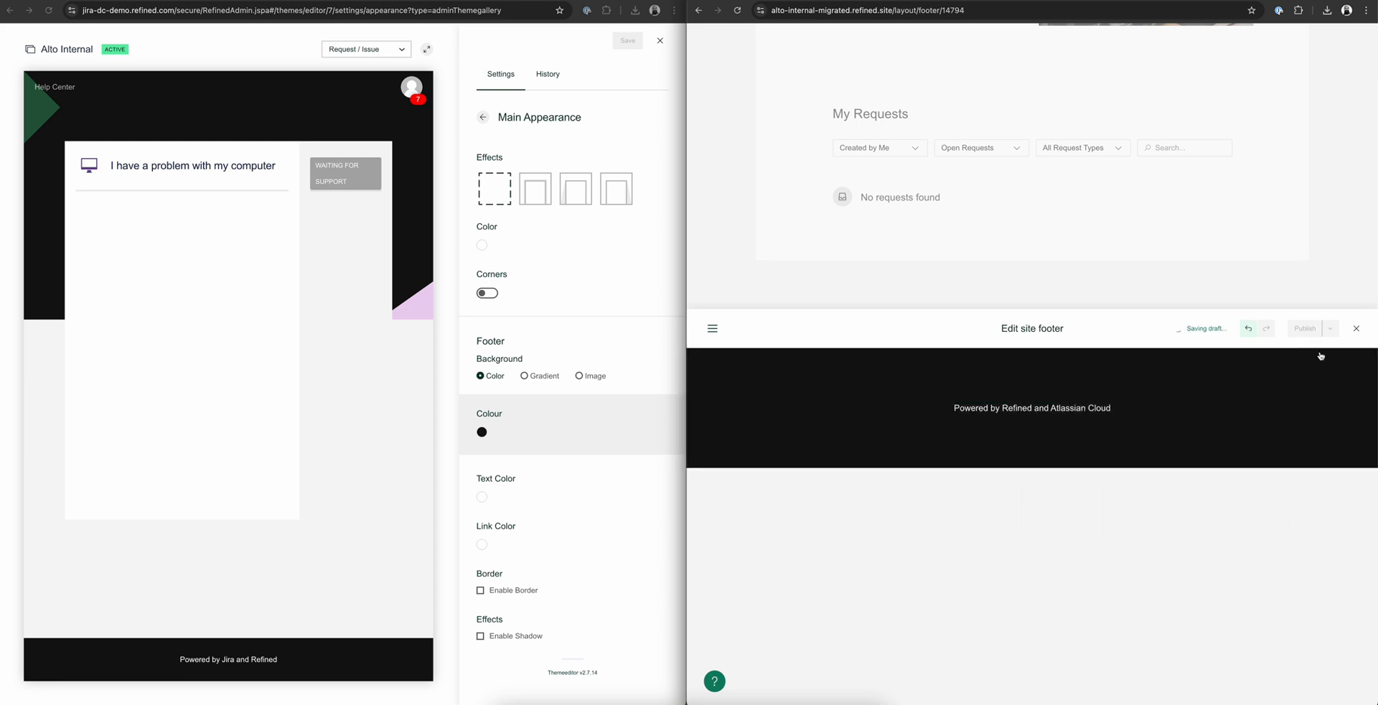
click(1305, 329)
scroll(1177, 454, down, 2)
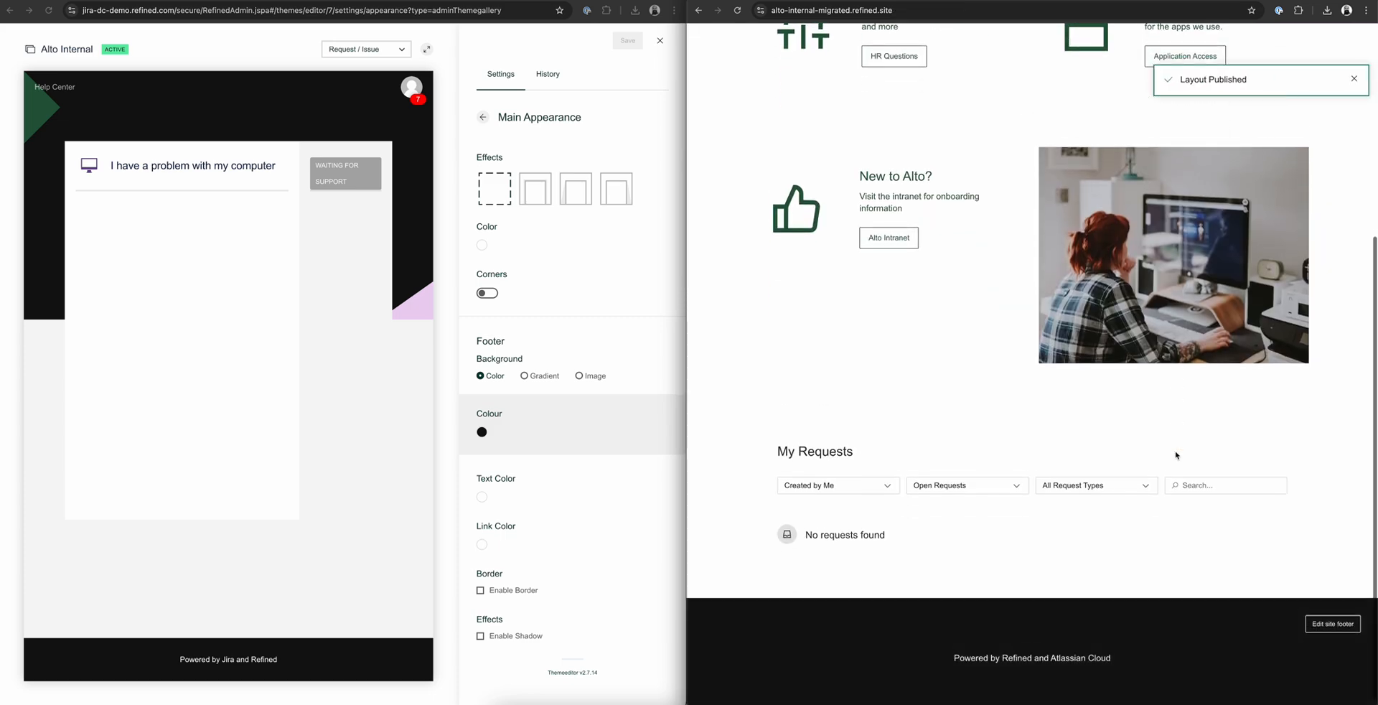
Compare the migrated site's landing page with the original Data Center site, from the footer up to the header
click(115, 2)
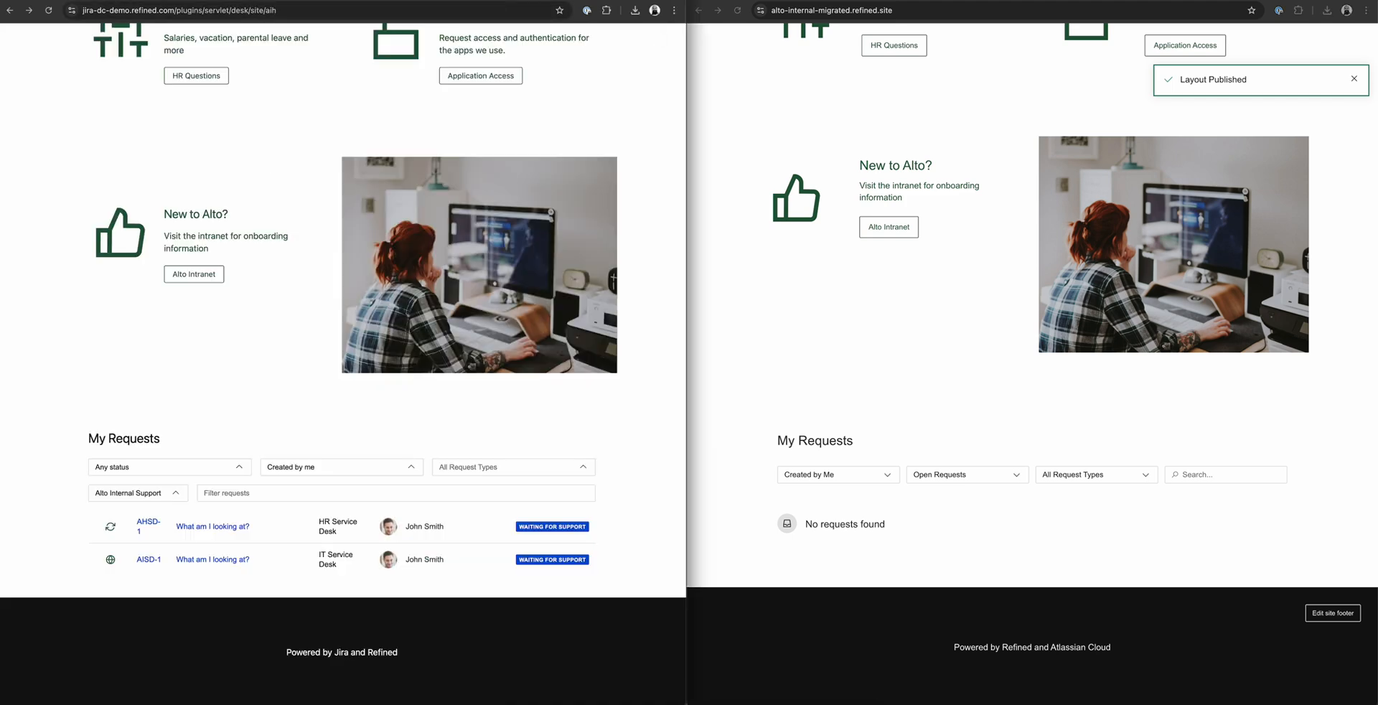
scroll(445, 391, down, 2)
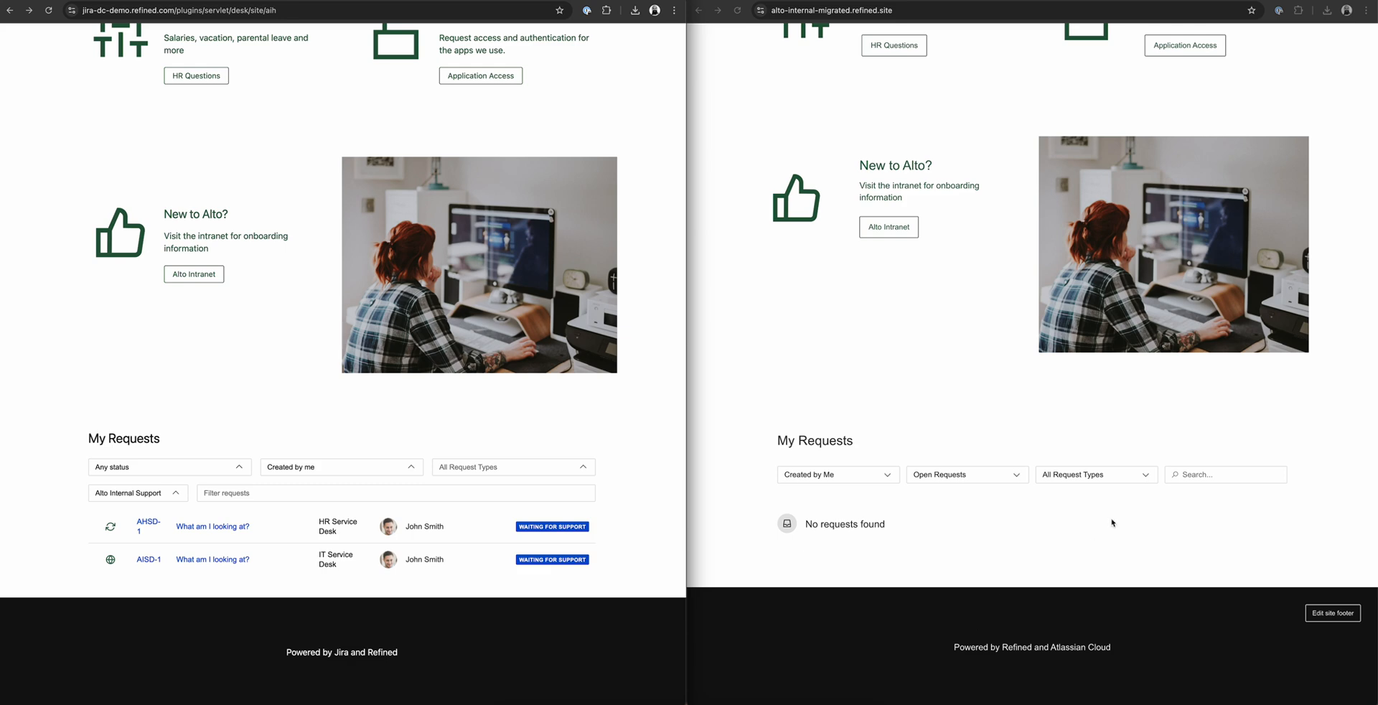
scroll(1111, 523, up, 5)
scroll(498, 304, up, 5)
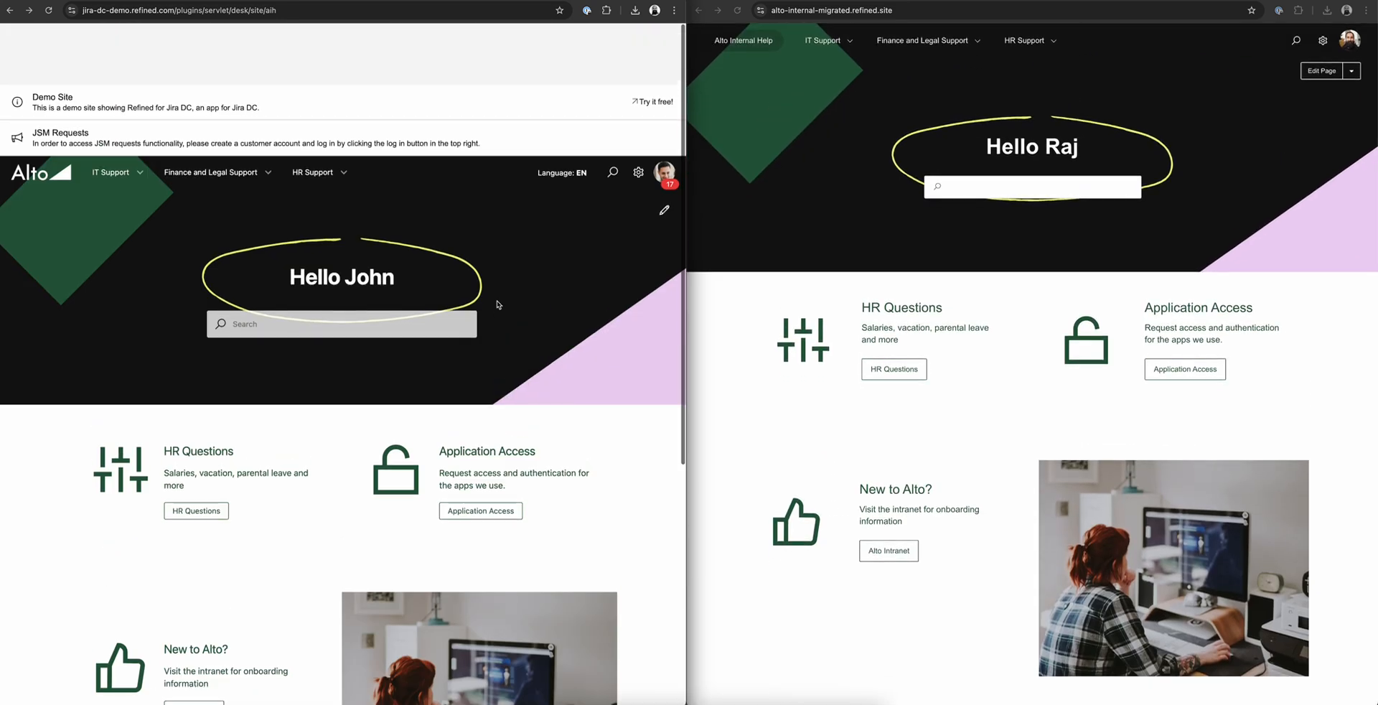
scroll(576, 206, down, 2)
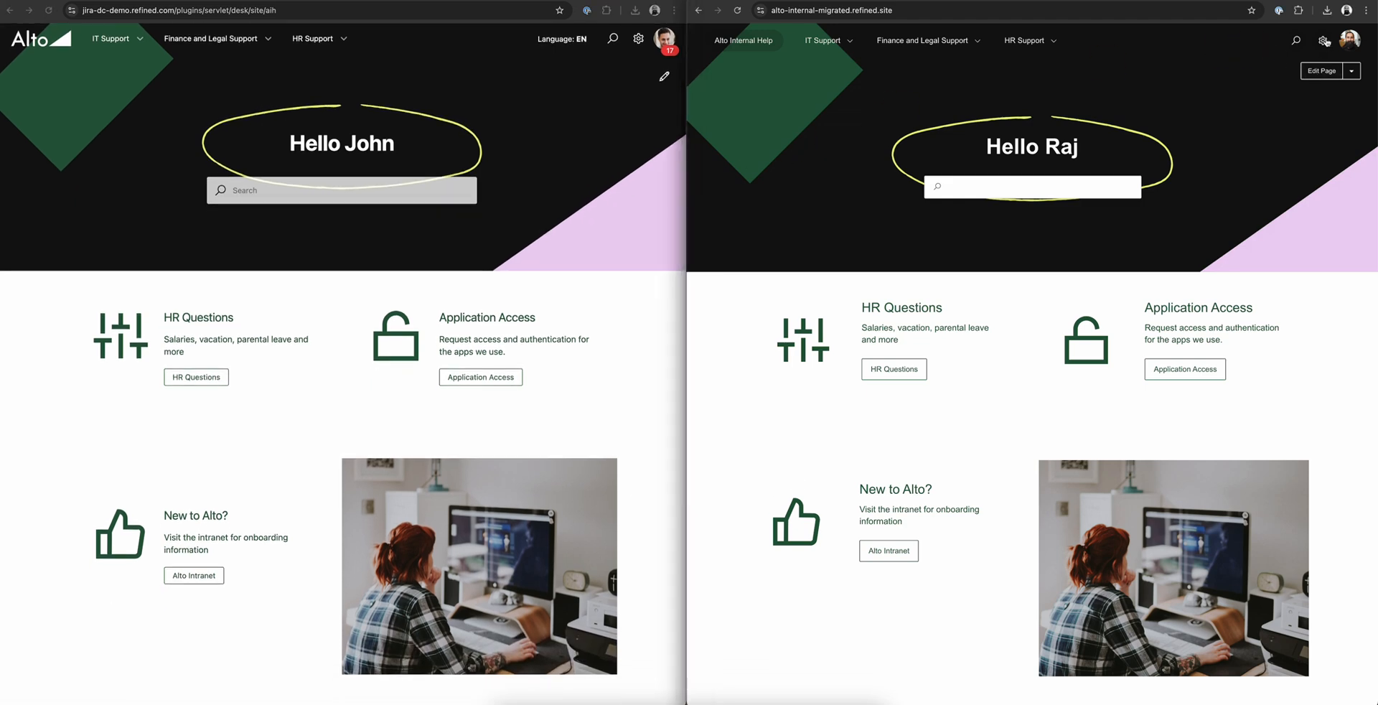
Add the Alto logo from the Downloads folder as Alto Internal Help's site header logo and reload the live site
click(1322, 40)
click(1263, 108)
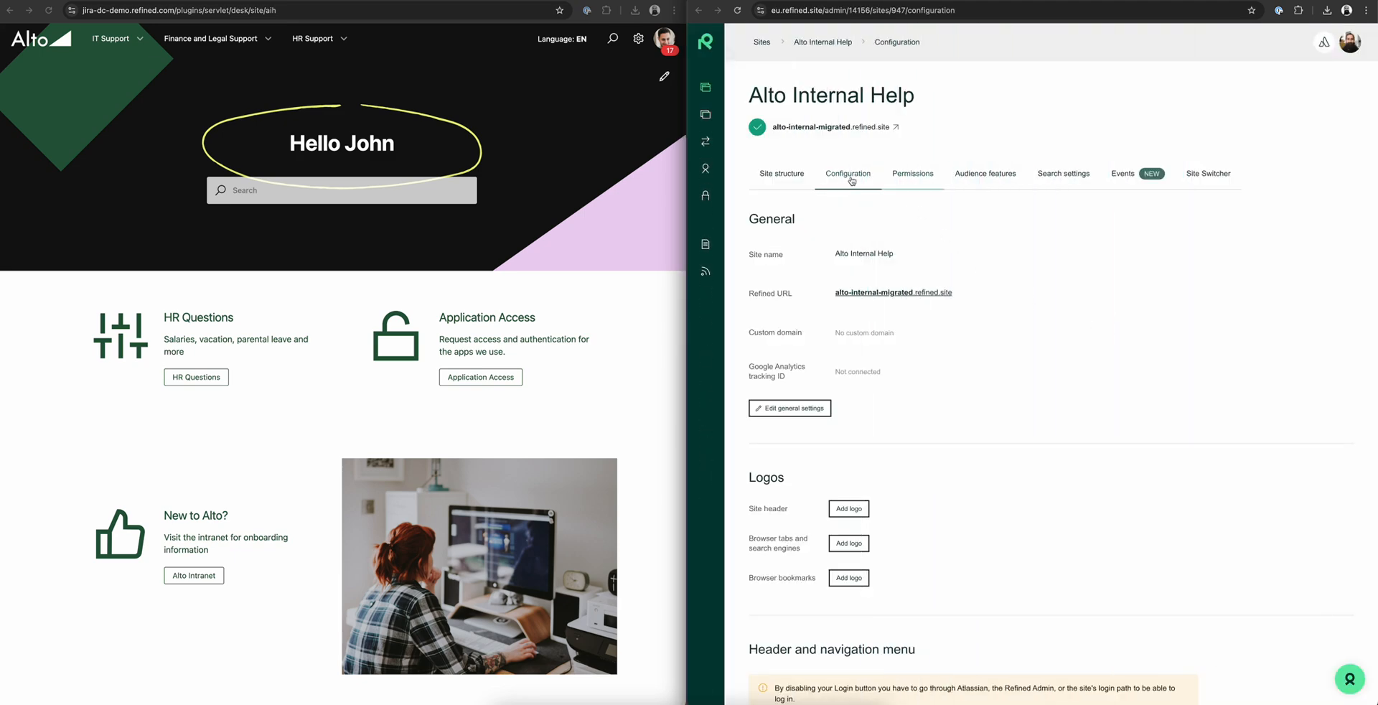
click(848, 508)
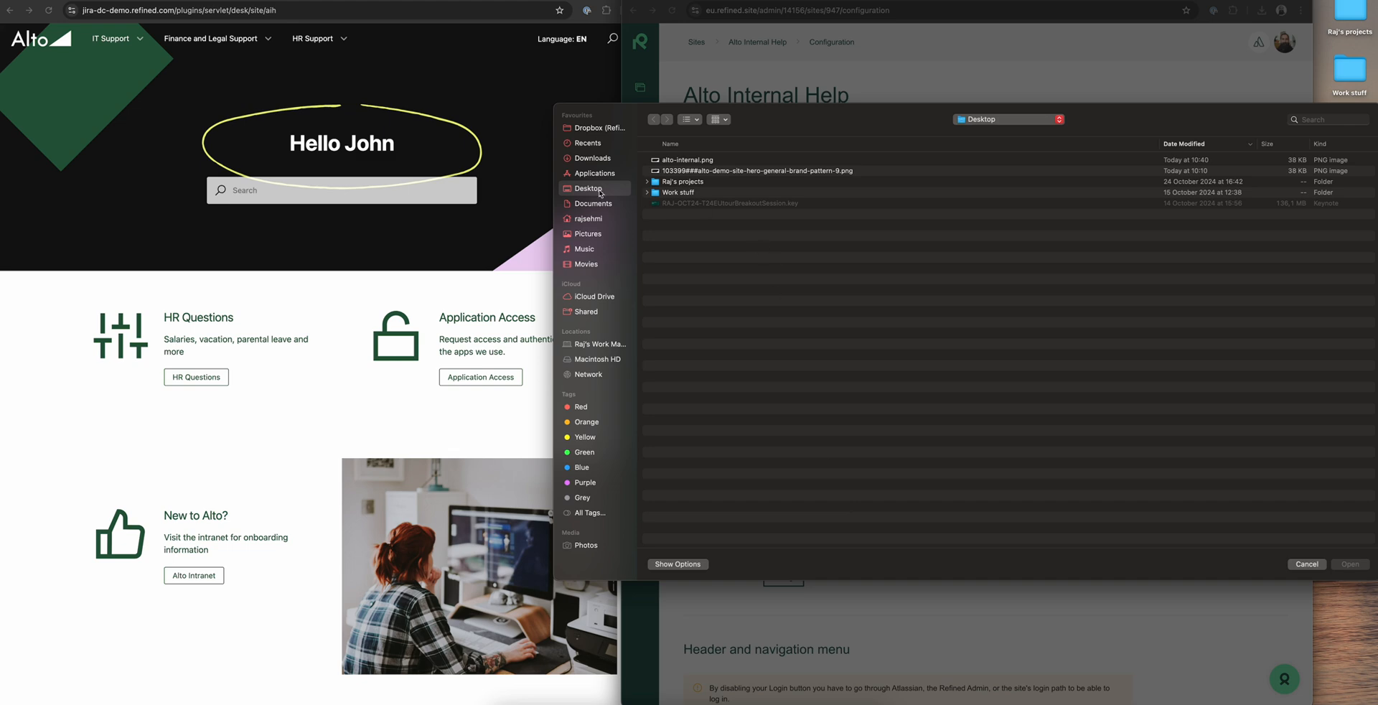
click(592, 158)
double_click(711, 175)
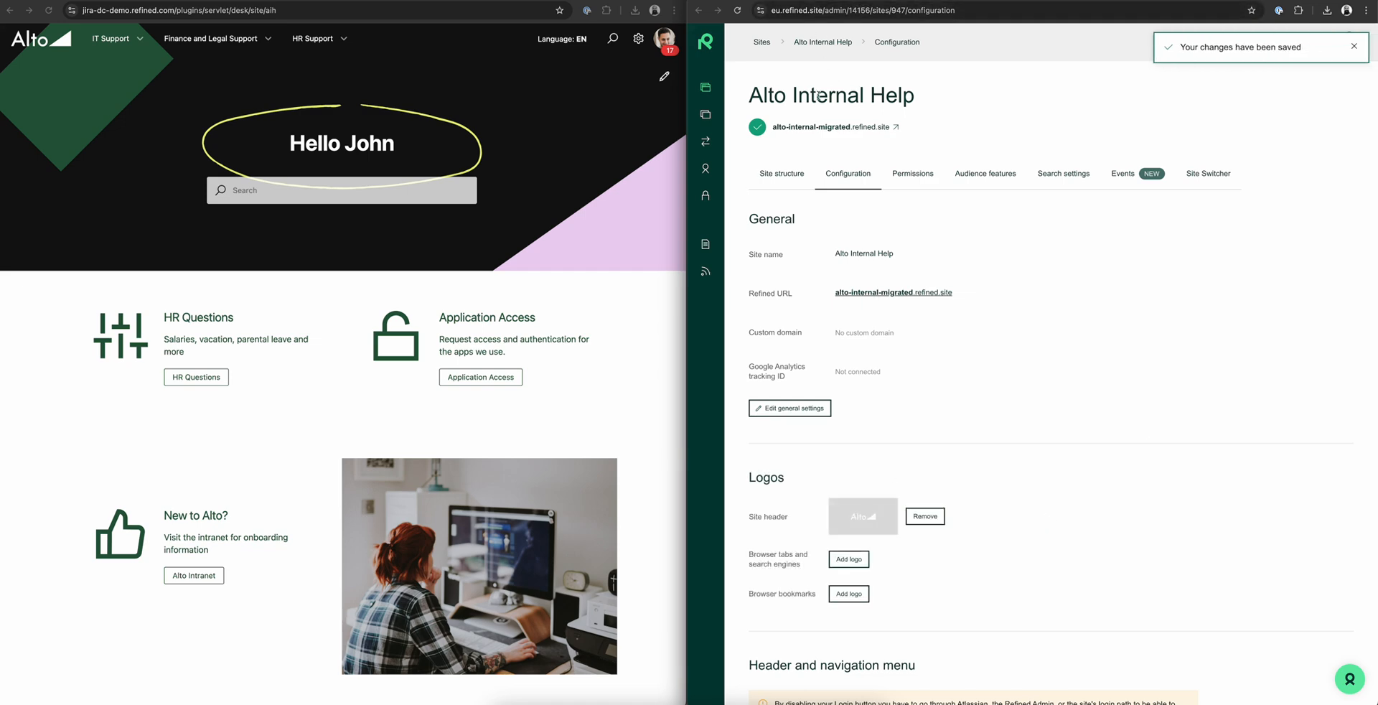
click(811, 127)
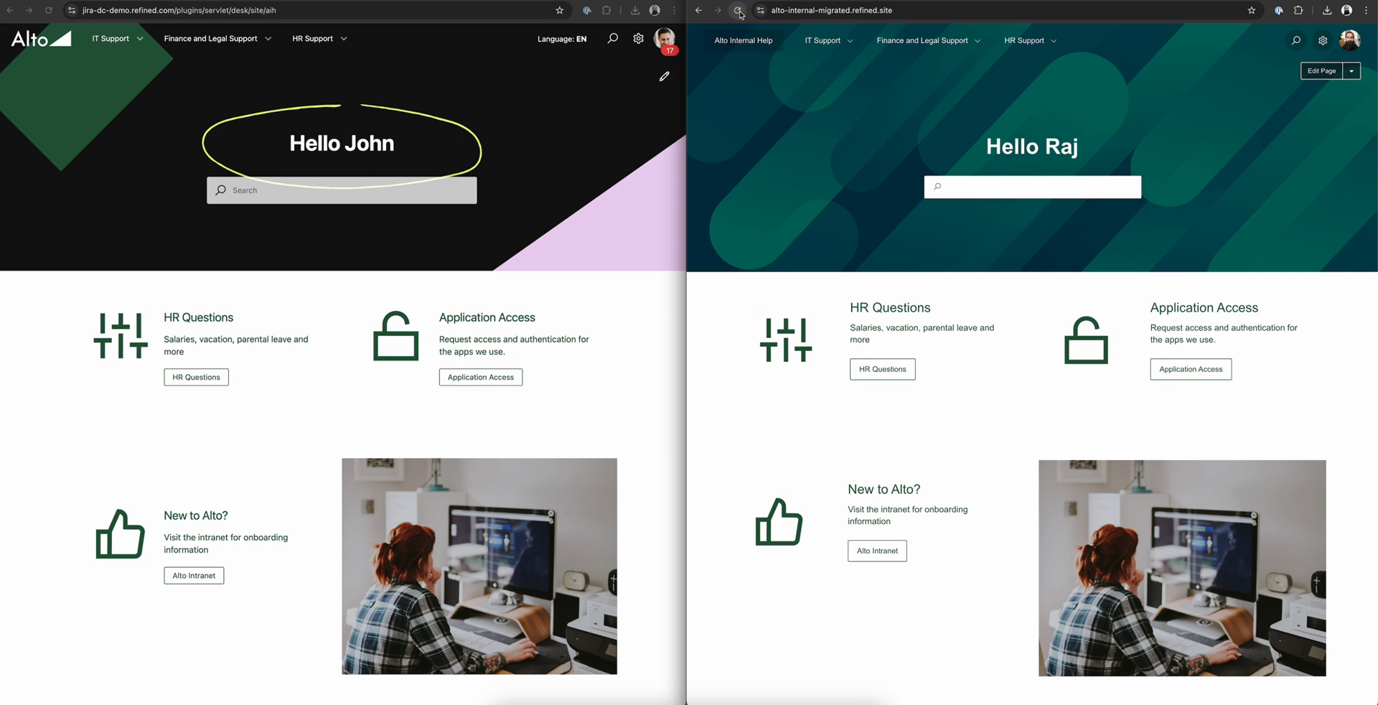
click(738, 11)
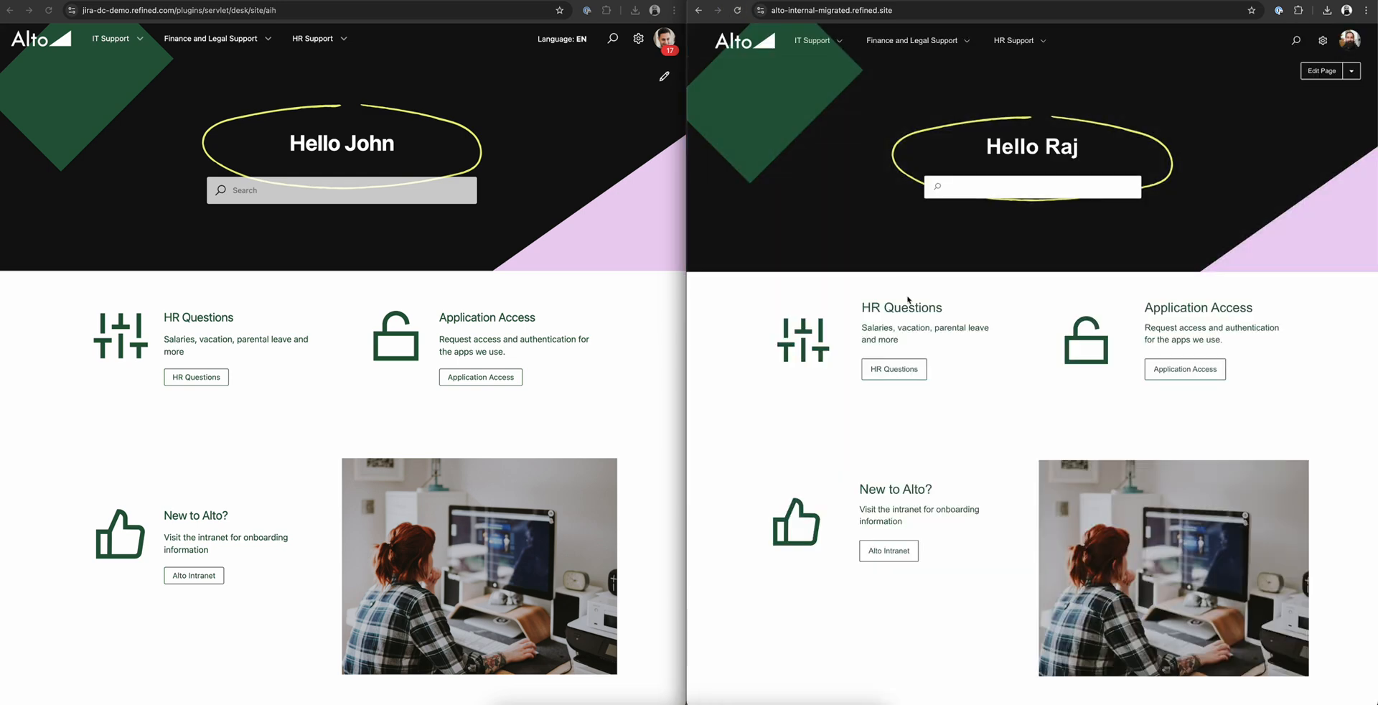